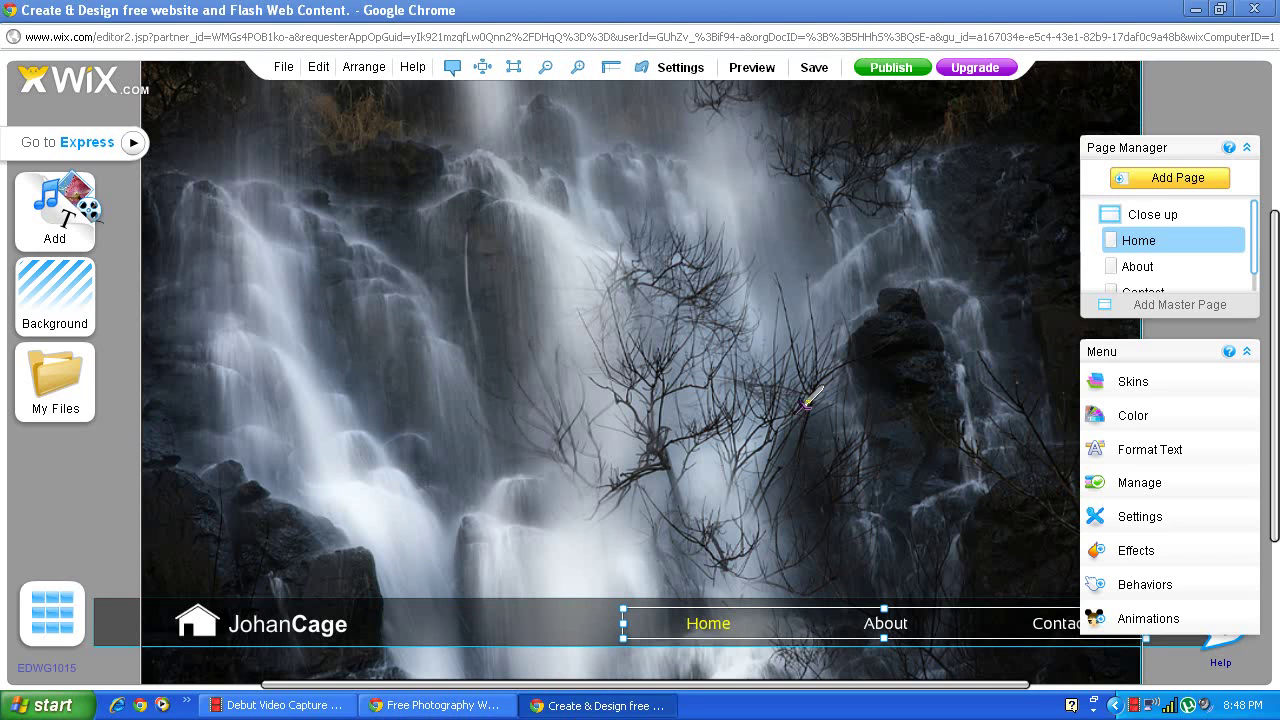
# Add the 'Create a Free Website - Vidcaster' YouTube video to the Home page.
pyautogui.click(1231, 280)
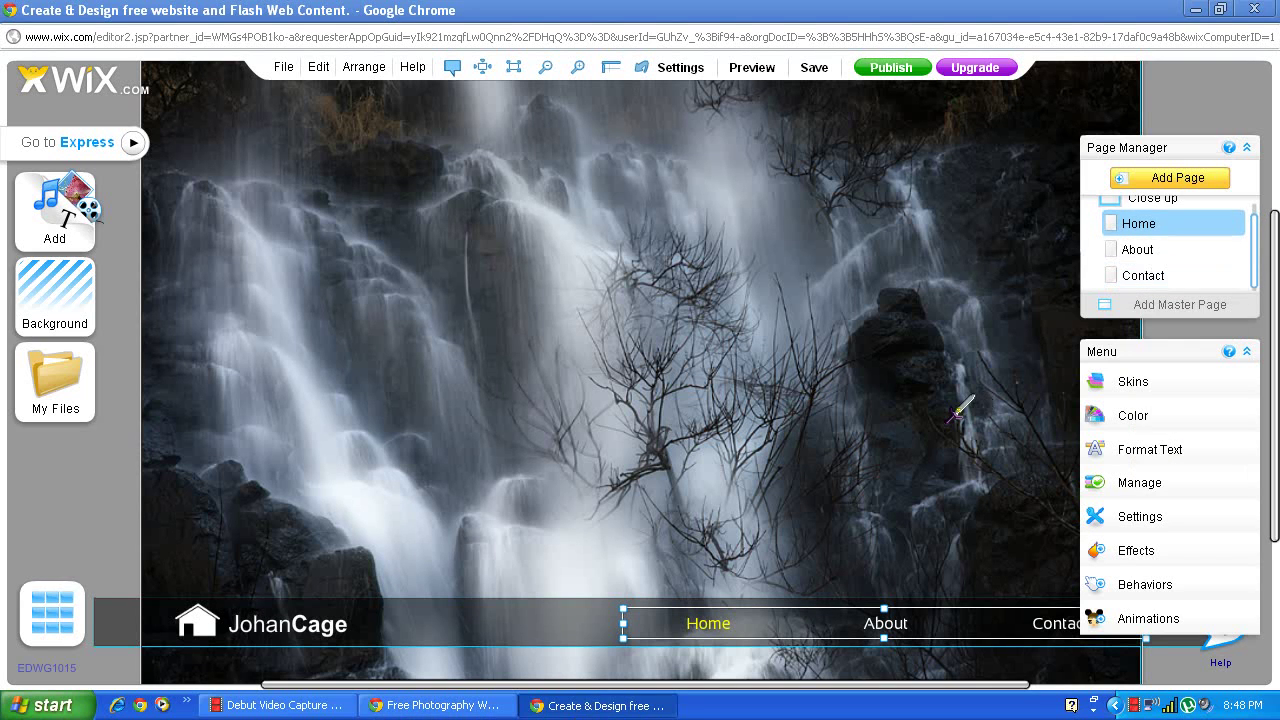
pyautogui.click(62, 225)
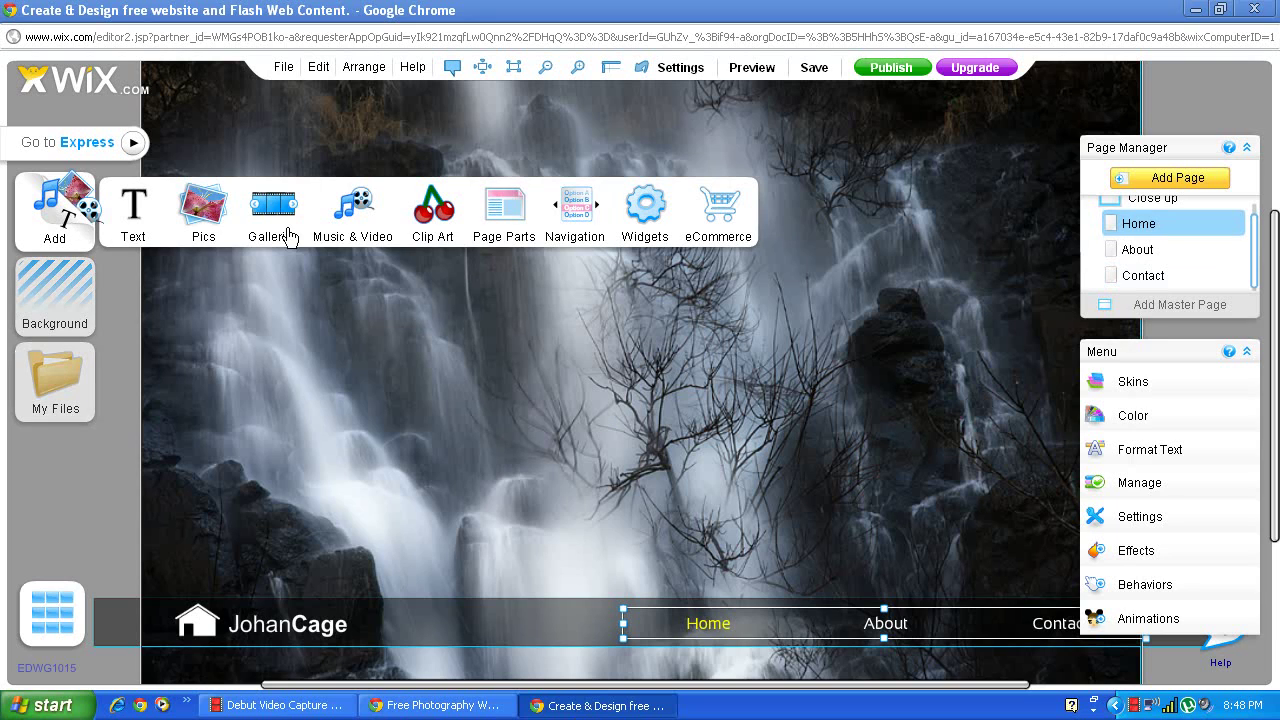
pyautogui.moveTo(352, 212)
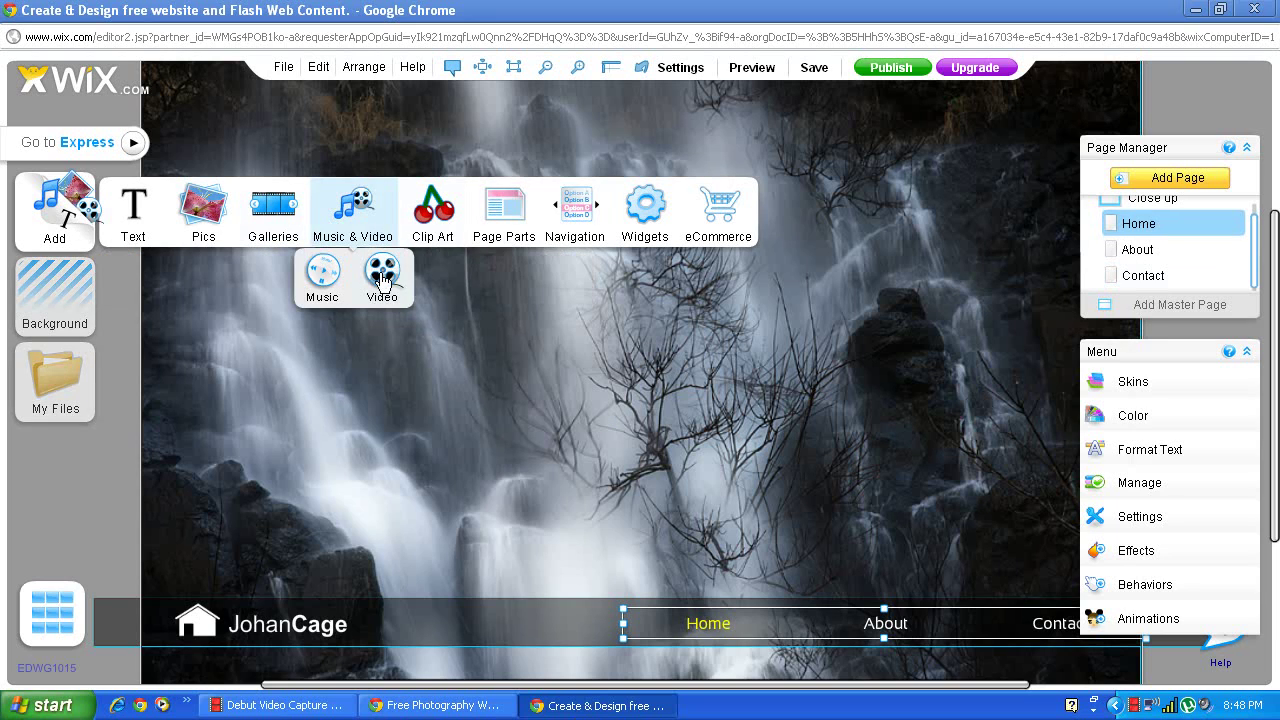
pyautogui.click(381, 281)
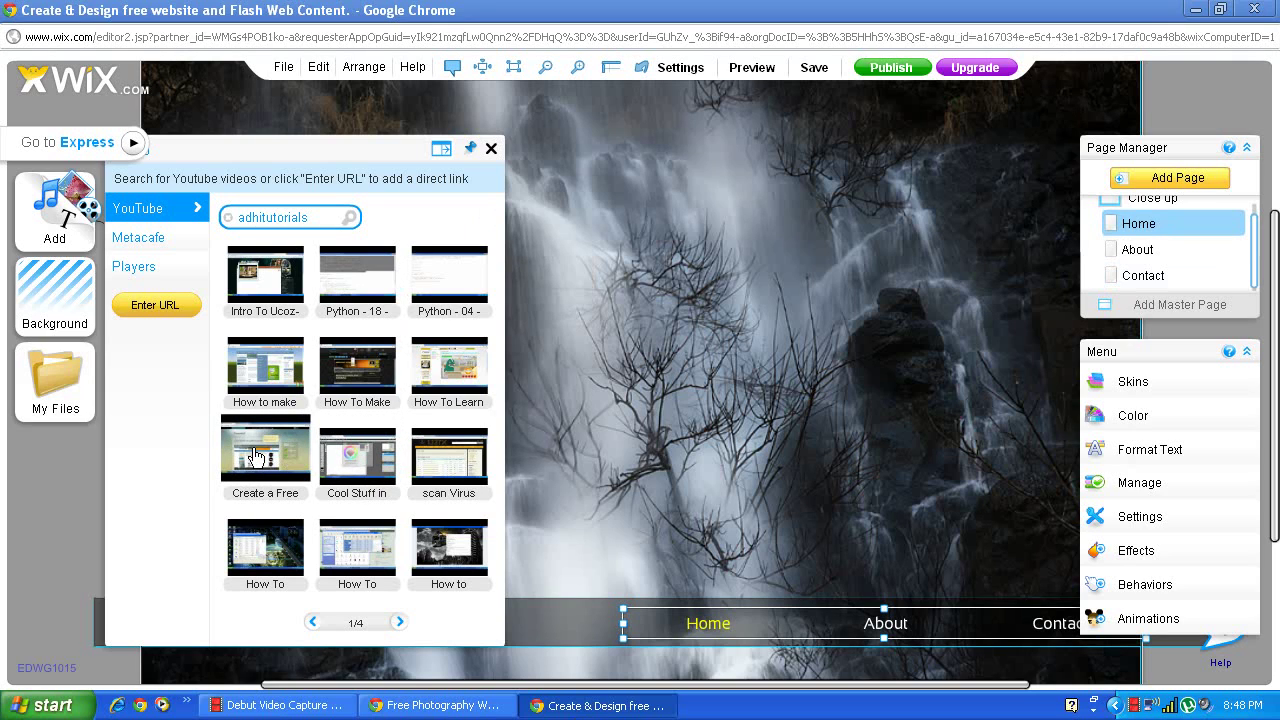
pyautogui.click(257, 457)
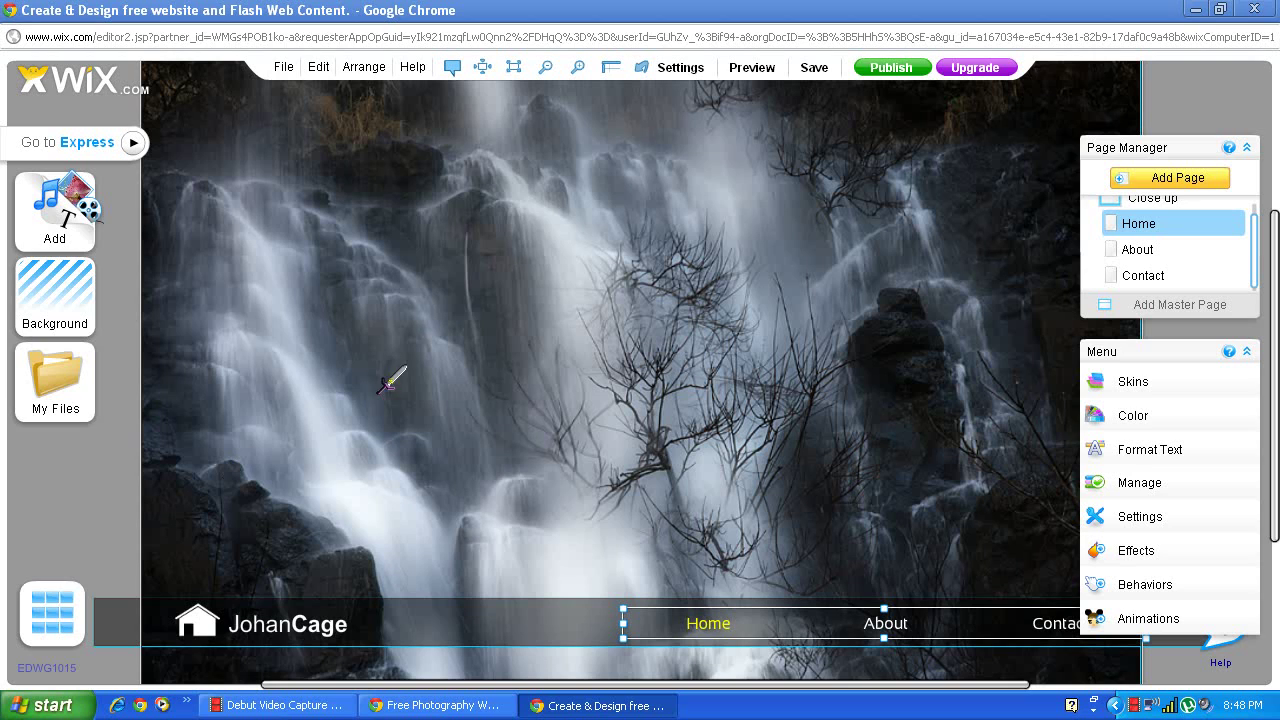
pyautogui.click(281, 447)
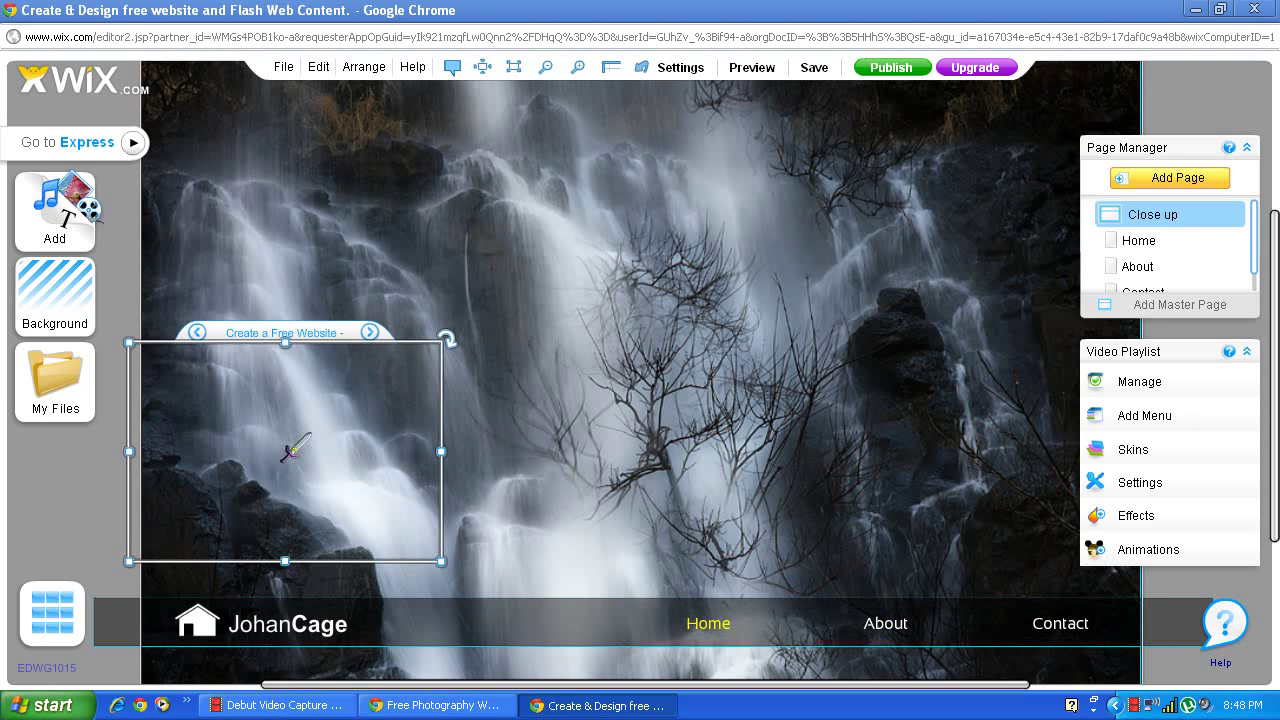
# Enlarge the video player and move it to the top-left of the page.
pyautogui.moveTo(391, 426)
pyautogui.mouseDown()
pyautogui.moveTo(496, 333)
pyautogui.moveTo(371, 277)
pyautogui.moveTo(641, 393)
pyautogui.mouseUp()
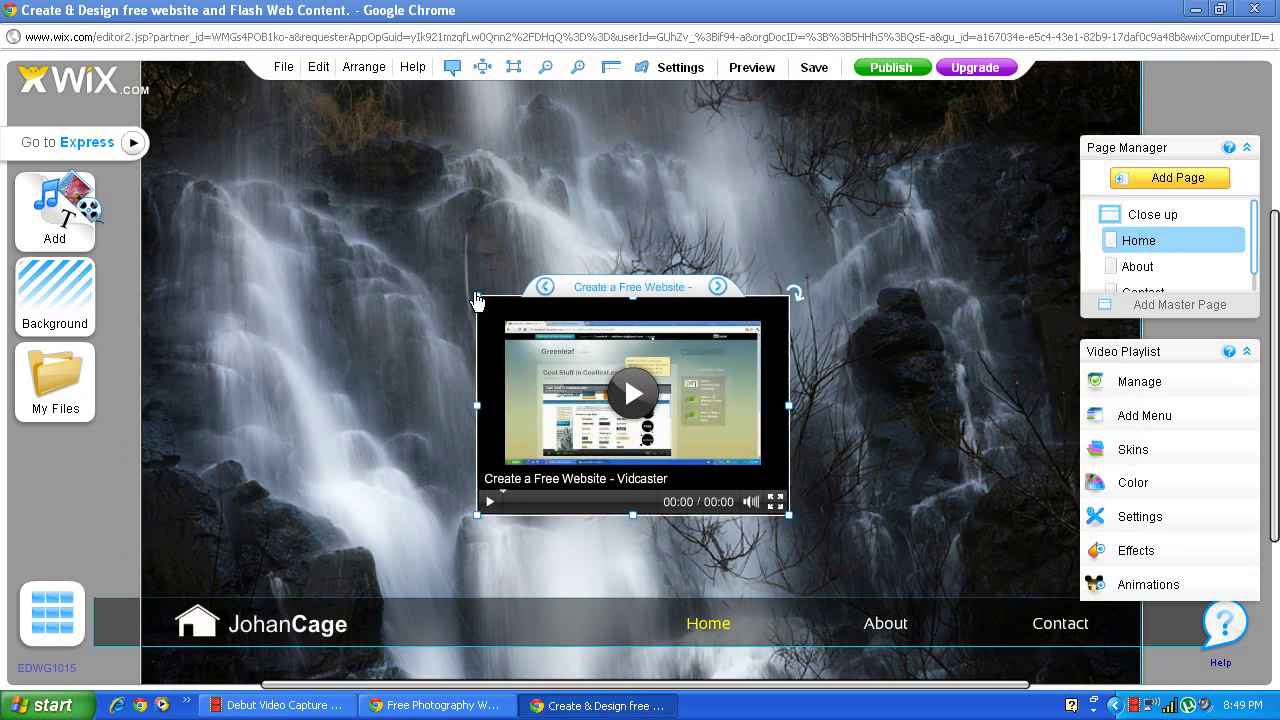
pyautogui.moveTo(477, 296); pyautogui.dragTo(442, 272)
pyautogui.moveTo(354, 247)
pyautogui.mouseDown()
pyautogui.moveTo(403, 221)
pyautogui.moveTo(461, 242)
pyautogui.moveTo(433, 228)
pyautogui.mouseUp()
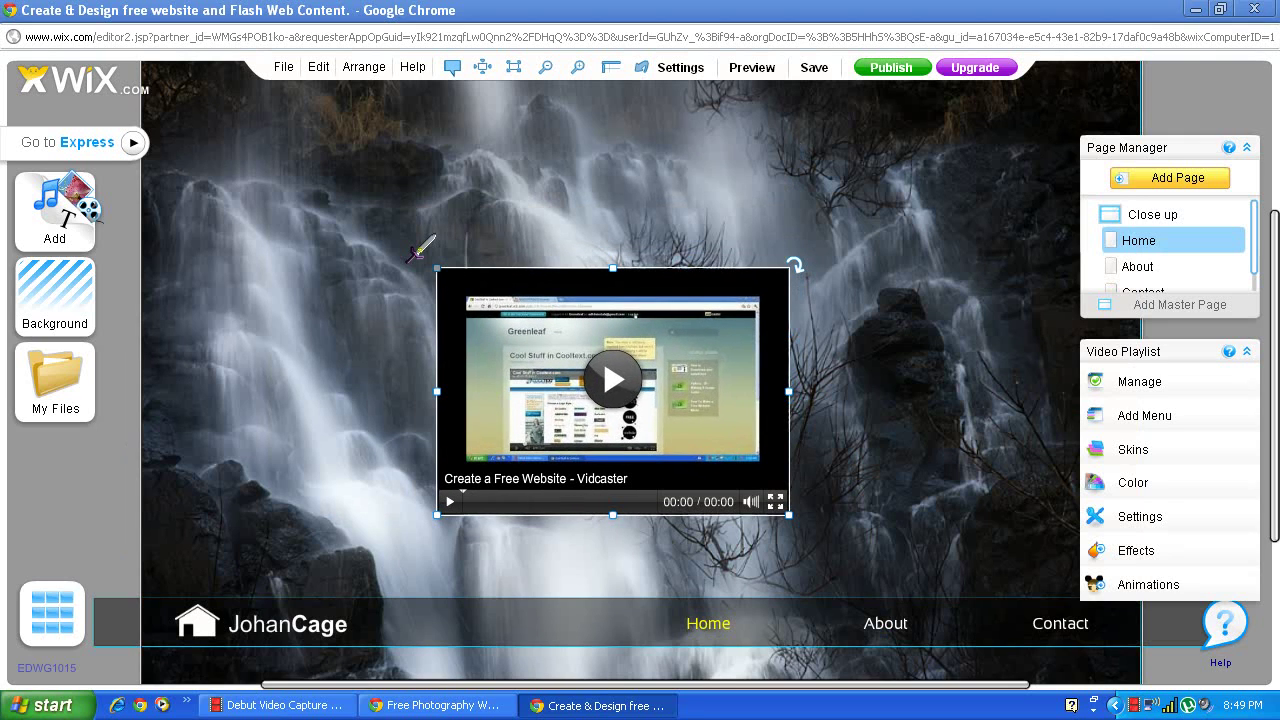
pyautogui.moveTo(613, 390); pyautogui.dragTo(316, 249)
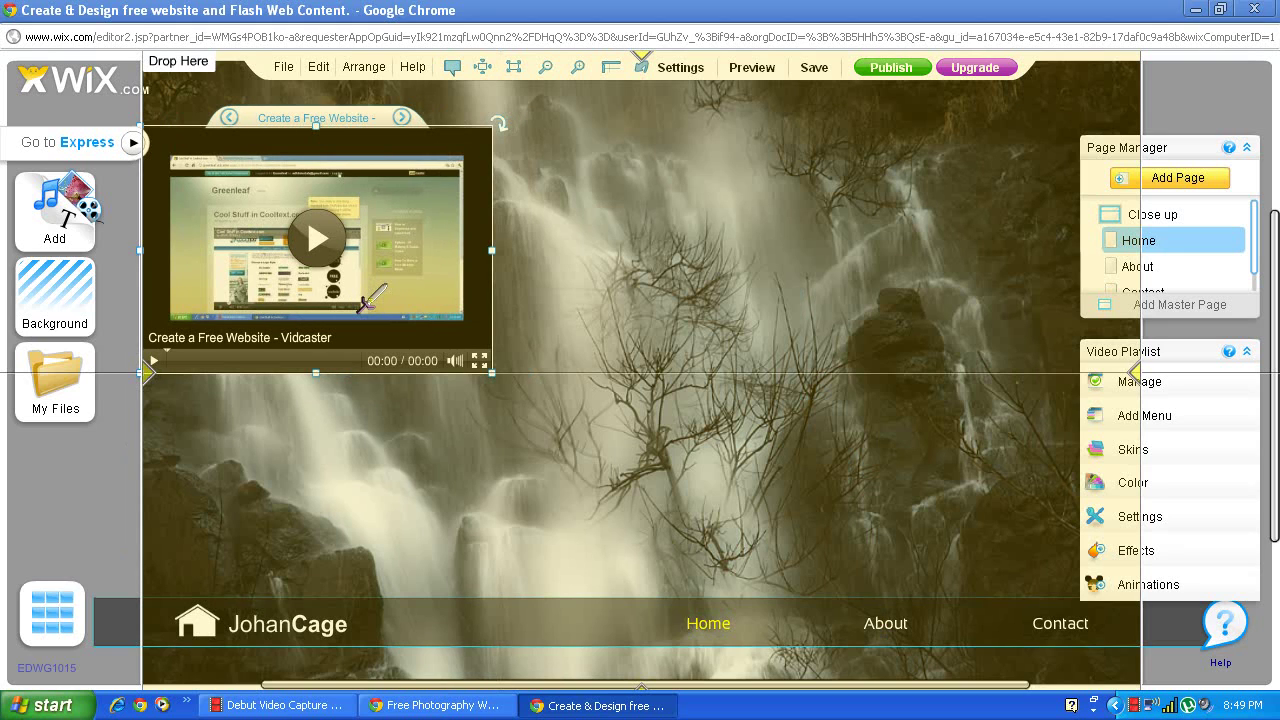
pyautogui.moveTo(368, 304); pyautogui.dragTo(368, 304)
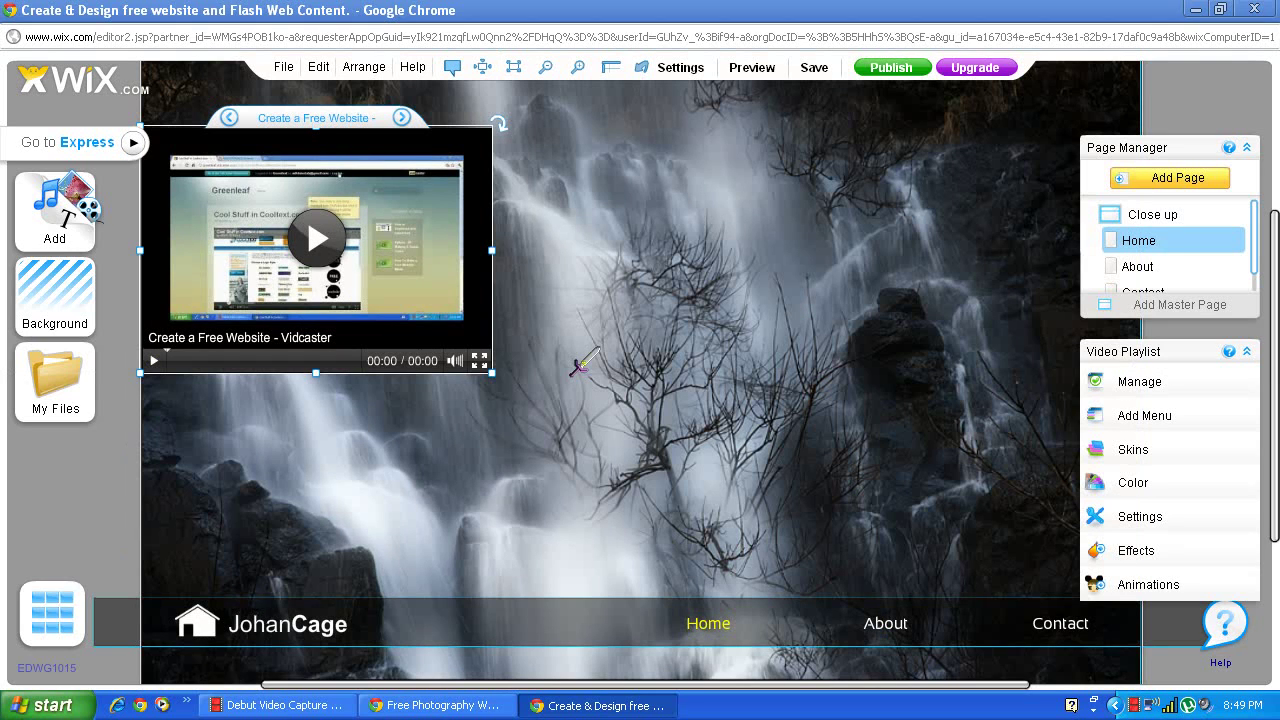
# Add the 'scan Virus Online' video beside the first and make its player taller.
pyautogui.click(58, 212)
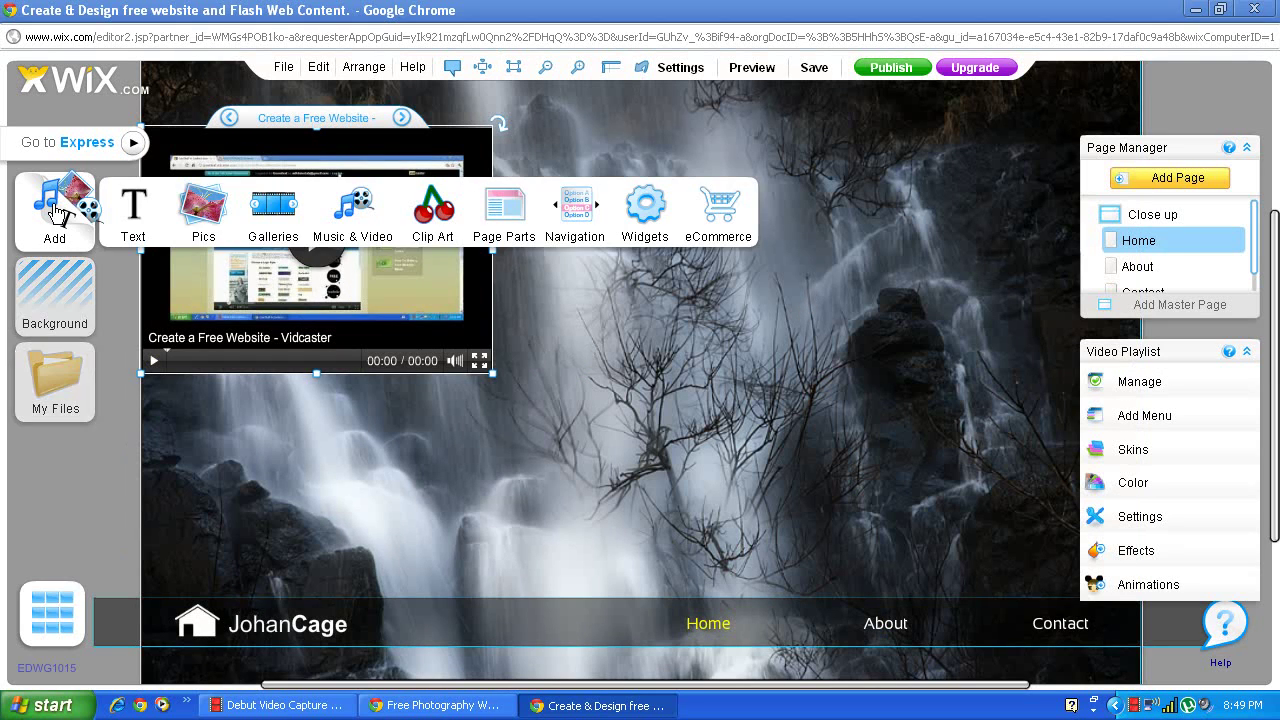
pyautogui.click(362, 228)
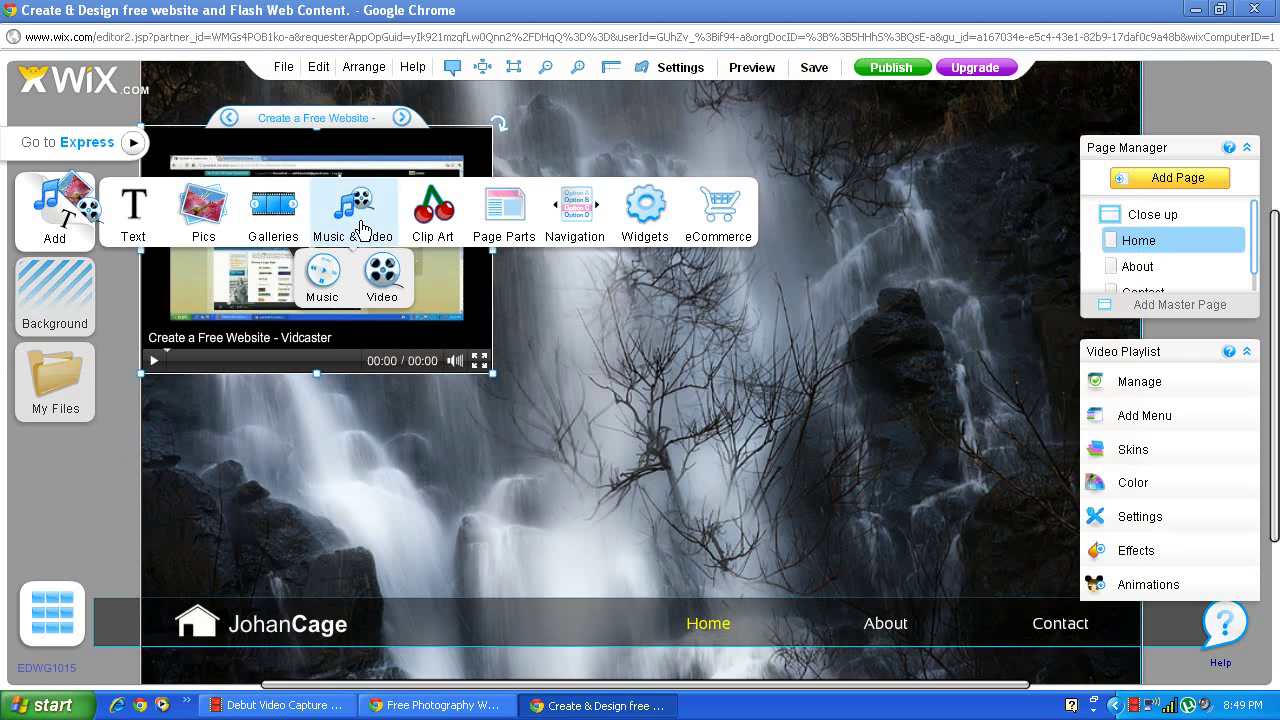
pyautogui.click(380, 272)
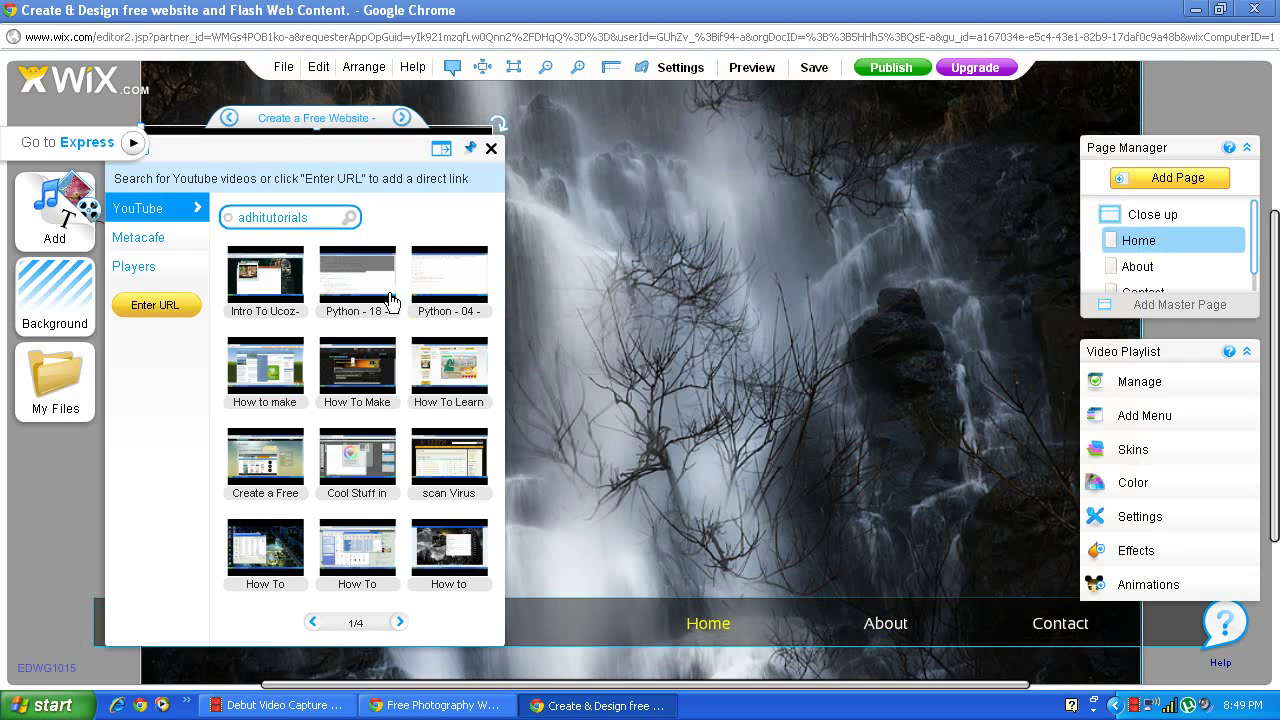
pyautogui.click(449, 440)
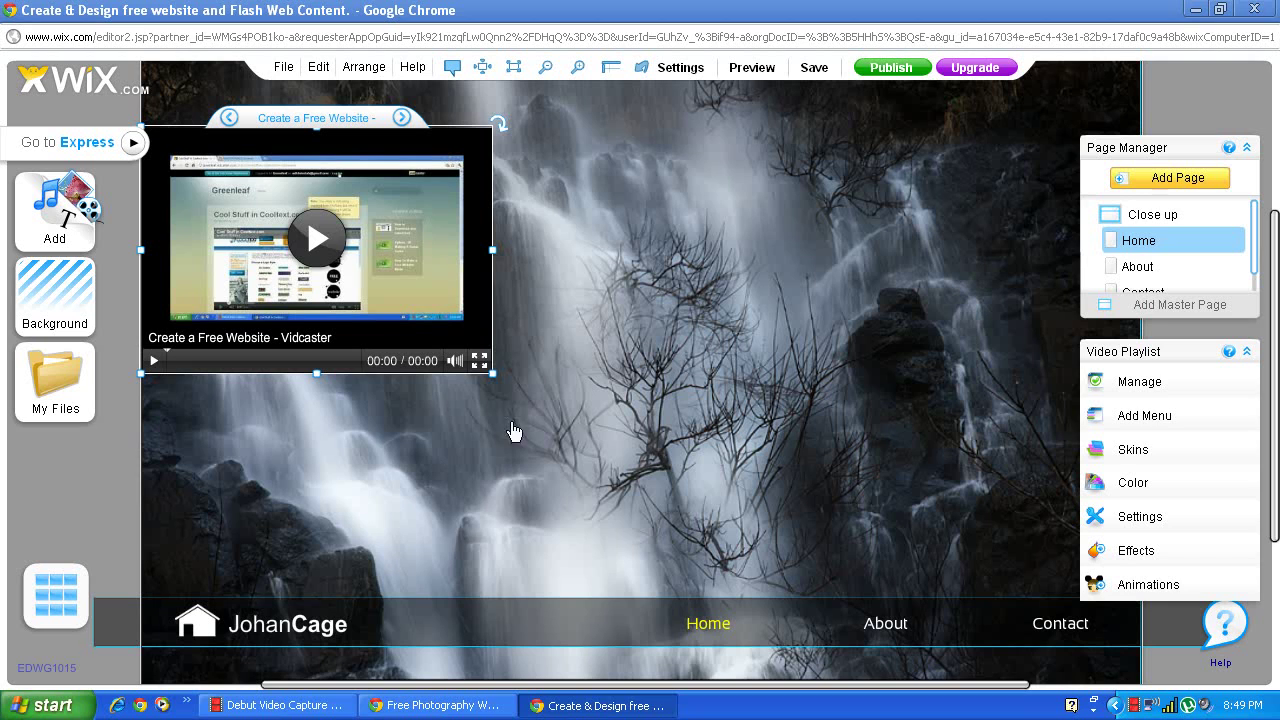
pyautogui.moveTo(457, 528); pyautogui.dragTo(312, 497)
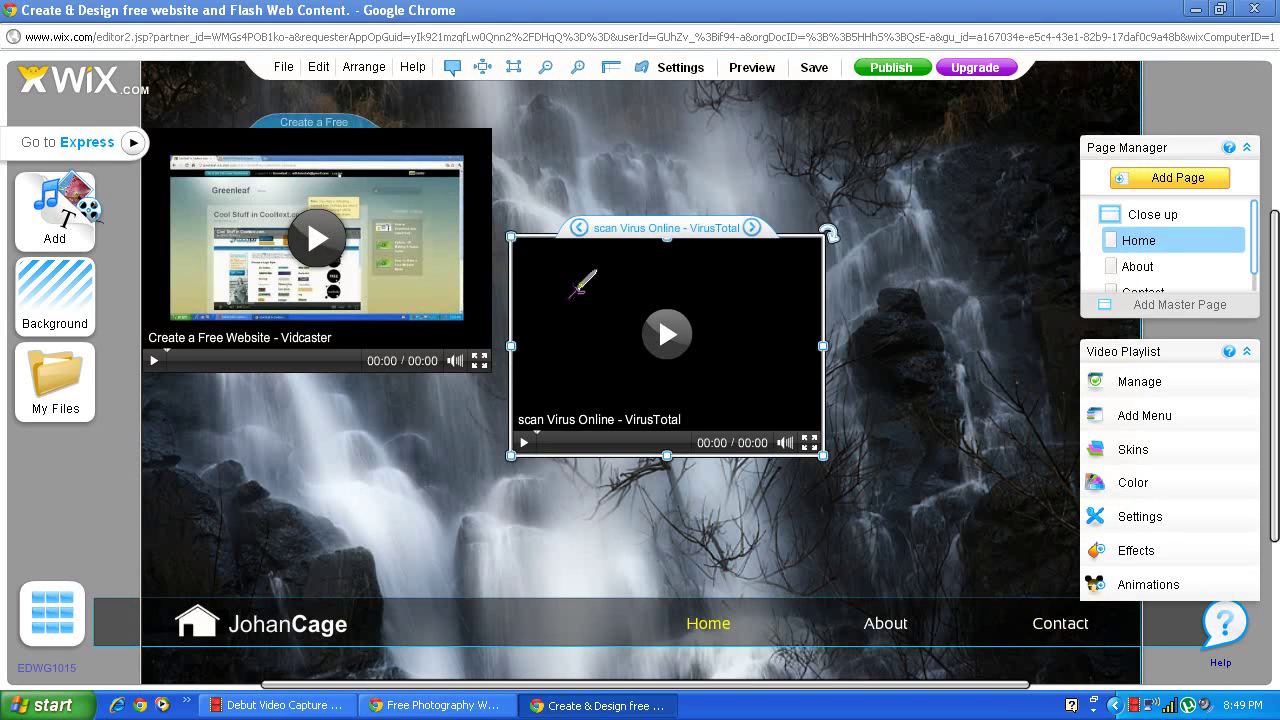
pyautogui.moveTo(585, 300); pyautogui.dragTo(607, 280)
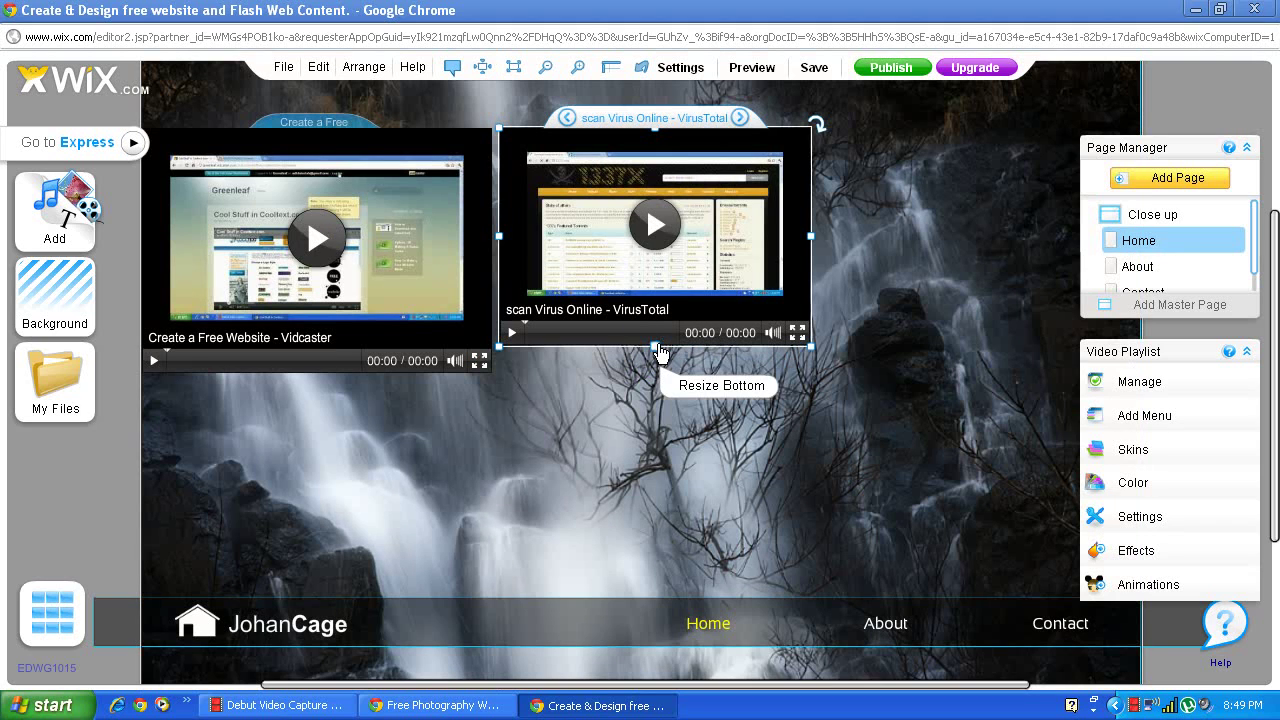
pyautogui.moveTo(658, 355); pyautogui.dragTo(658, 378)
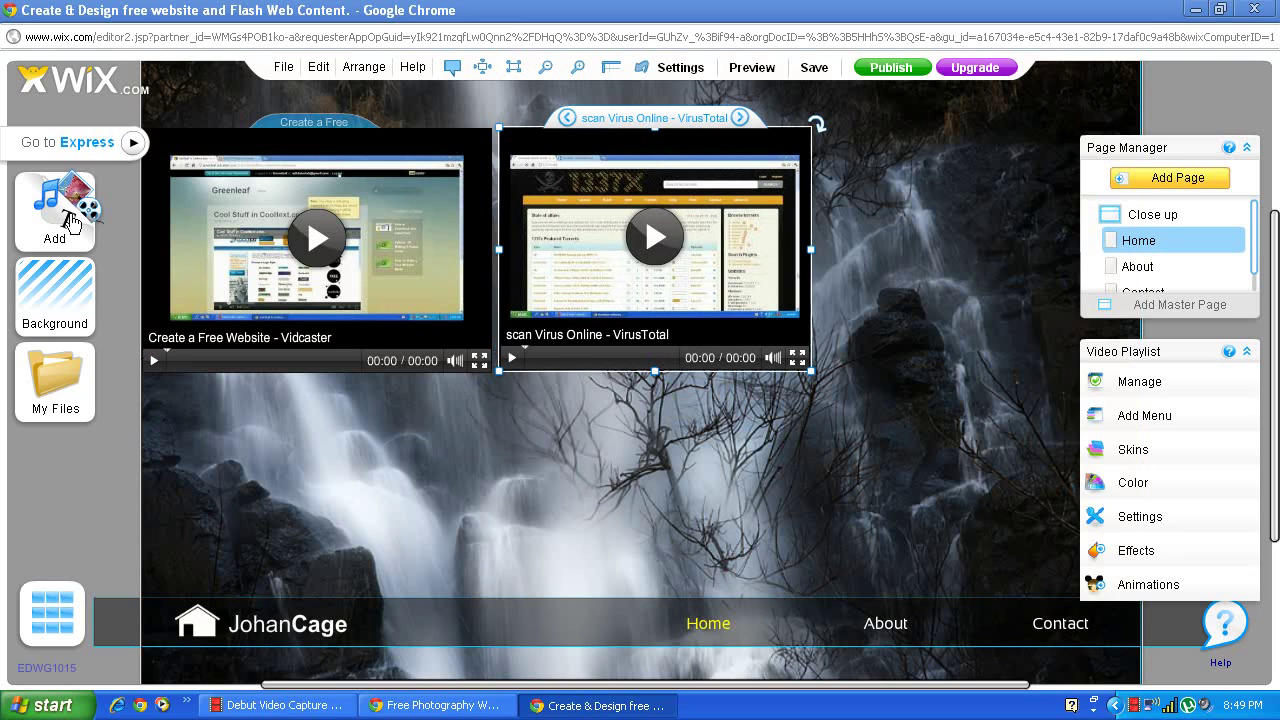
# Add the 'Cool Stuff in Cooltext.com' video at top-right, stretched to match the others.
pyautogui.click(70, 222)
pyautogui.click(352, 224)
pyautogui.click(390, 288)
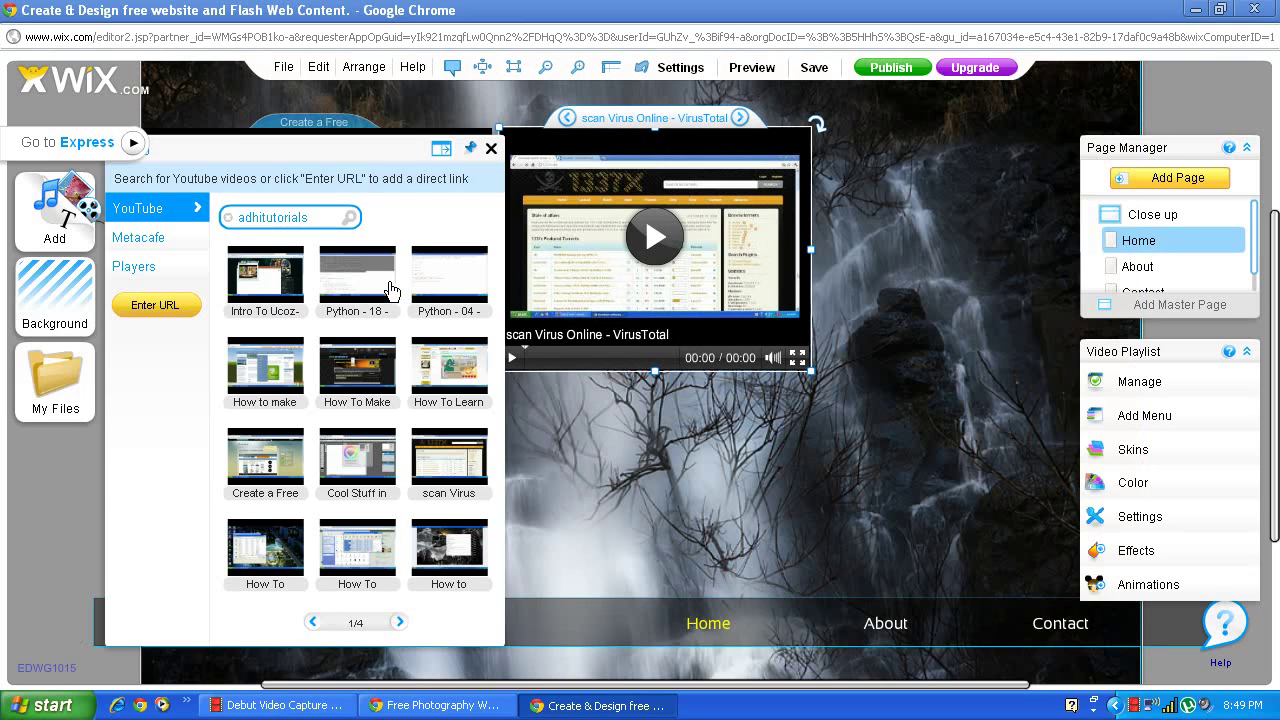
pyautogui.click(377, 480)
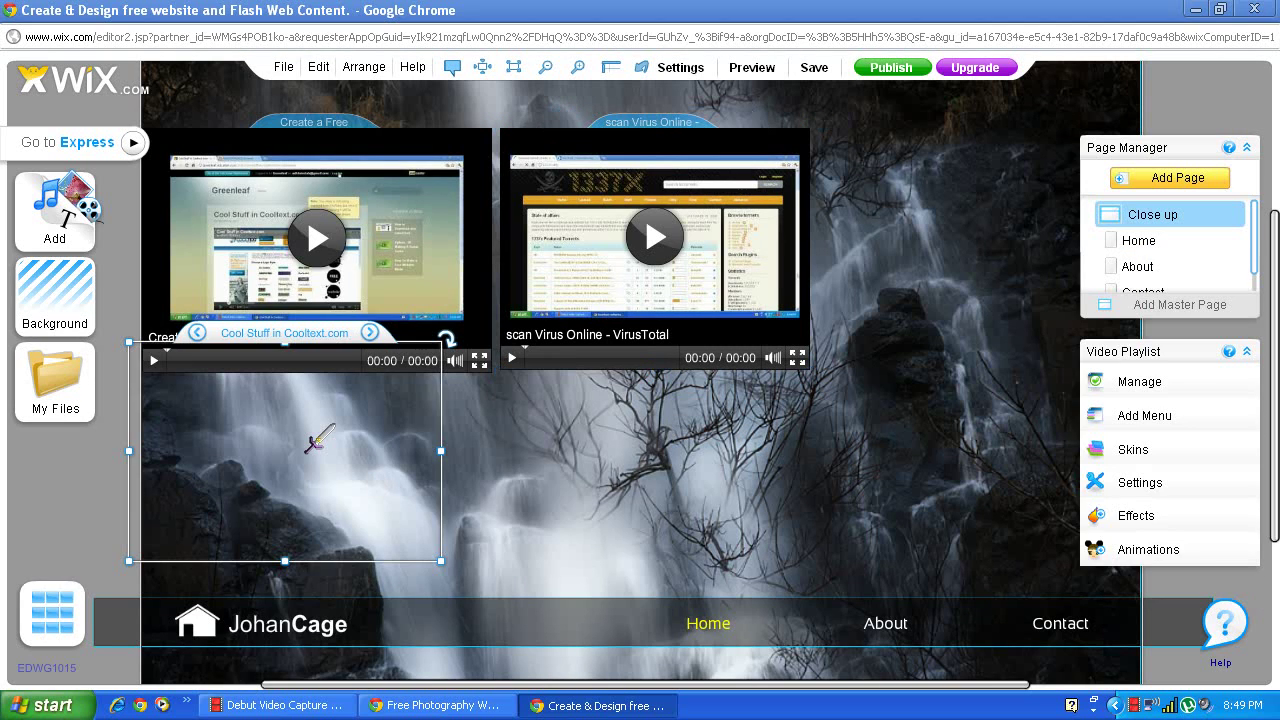
pyautogui.moveTo(828, 366); pyautogui.dragTo(995, 215)
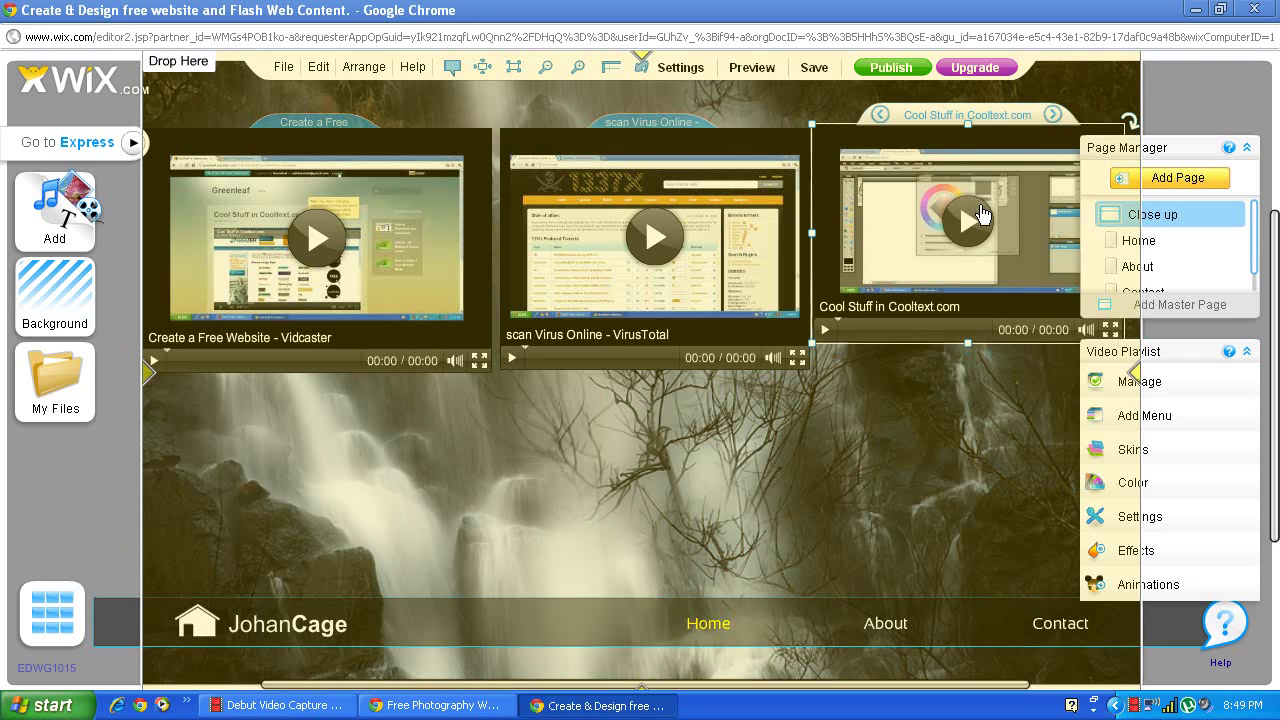
pyautogui.moveTo(960, 356)
pyautogui.mouseDown()
pyautogui.moveTo(973, 352)
pyautogui.moveTo(972, 378)
pyautogui.mouseUp()
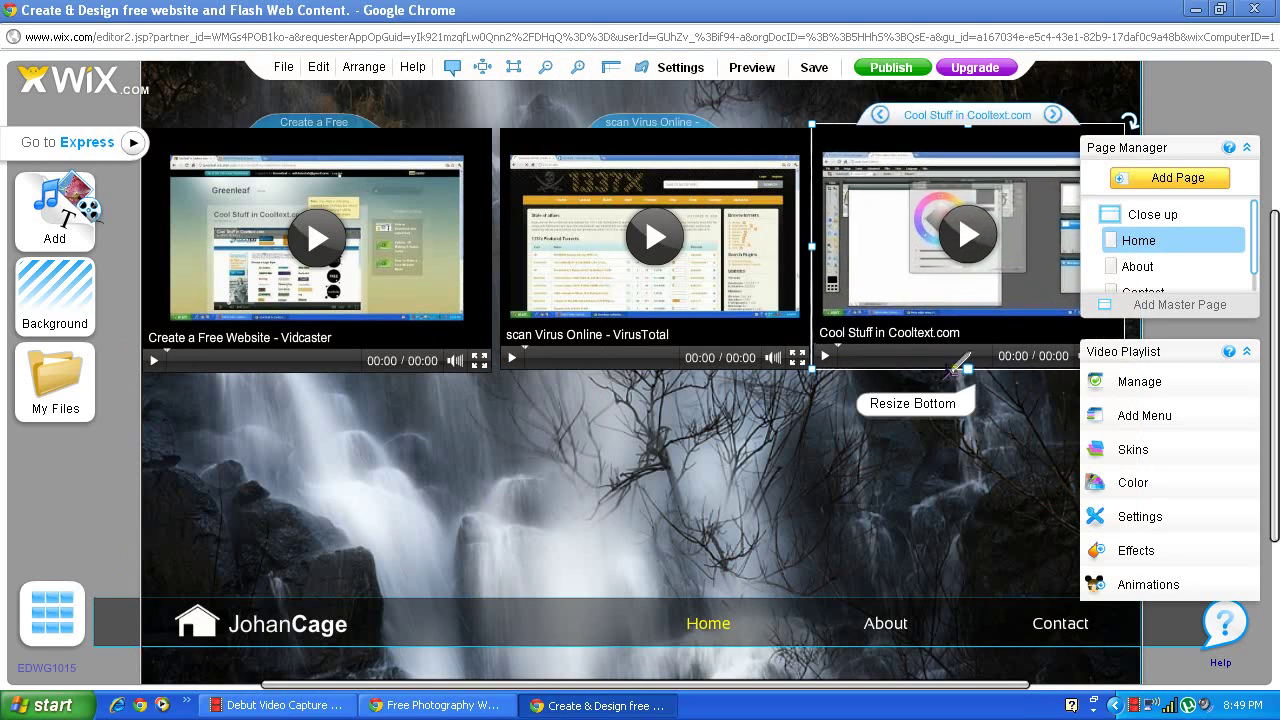
pyautogui.click(565, 445)
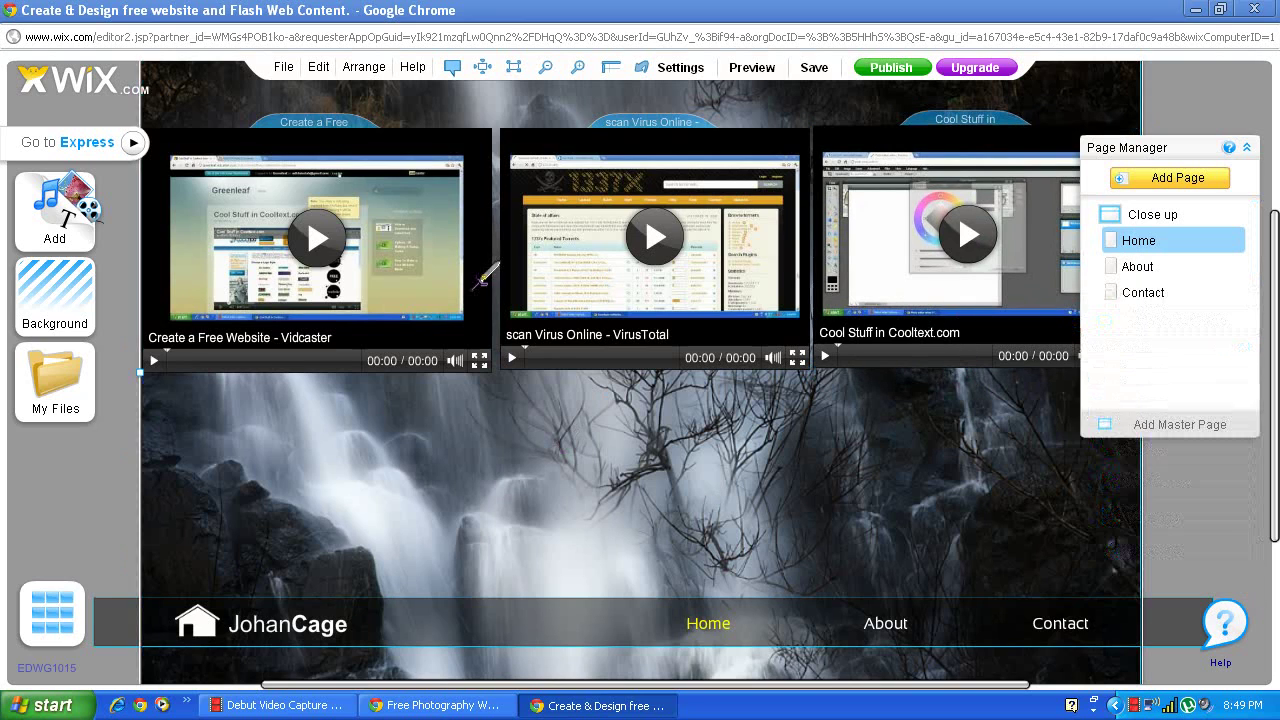
pyautogui.moveTo(55, 210)
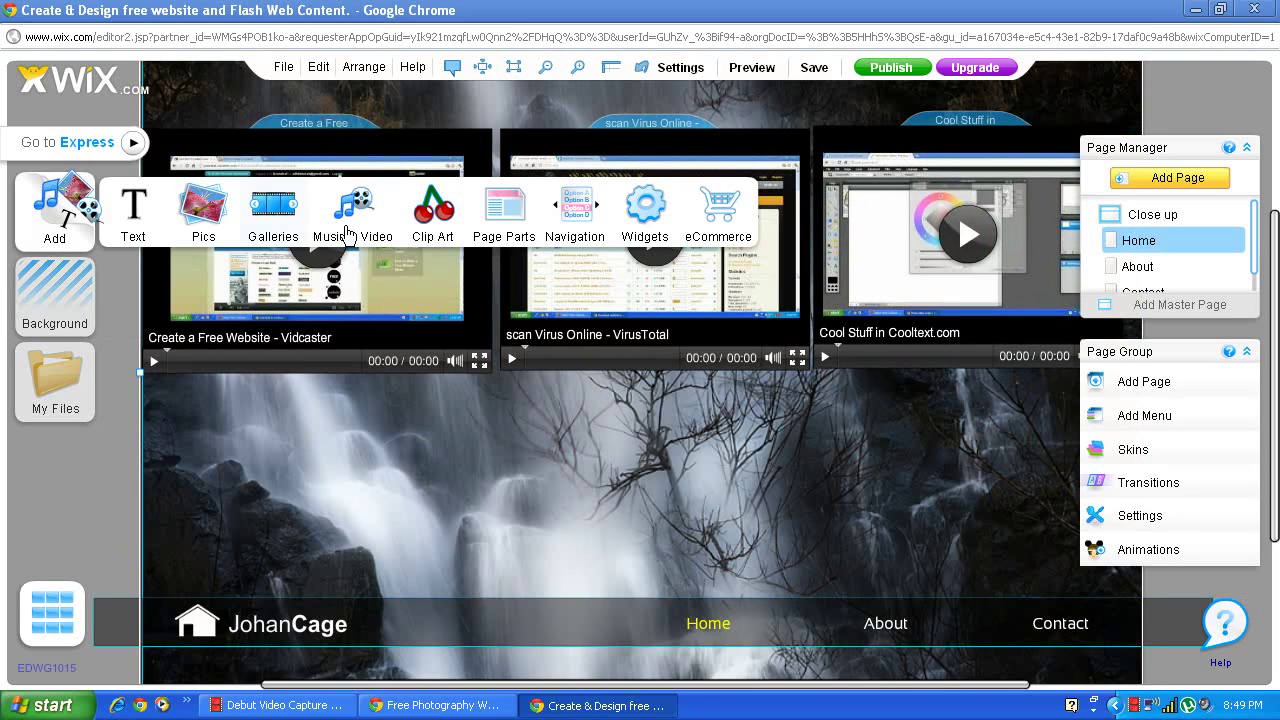
# Add the 'How To Make a Free Website' video below the first and widen it.
pyautogui.moveTo(352, 212)
pyautogui.click(380, 289)
pyautogui.click(352, 372)
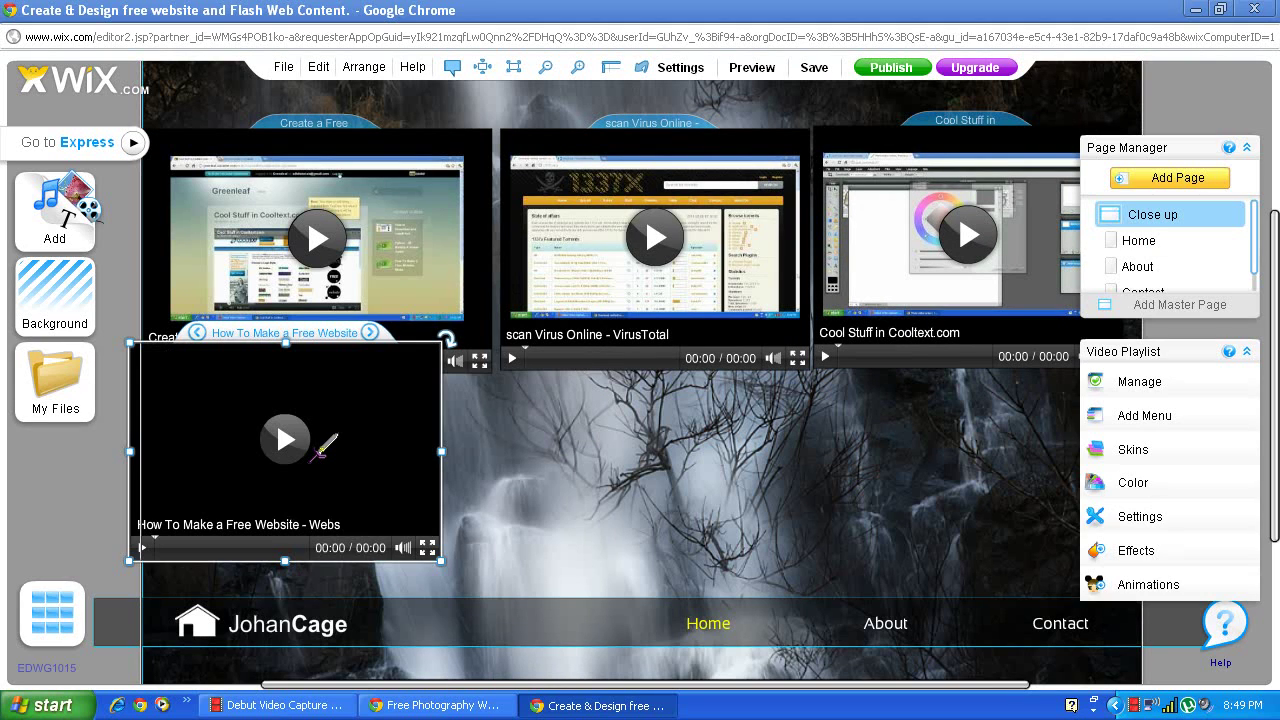
pyautogui.moveTo(322, 447)
pyautogui.mouseDown()
pyautogui.moveTo(327, 490)
pyautogui.moveTo(337, 481)
pyautogui.mouseUp()
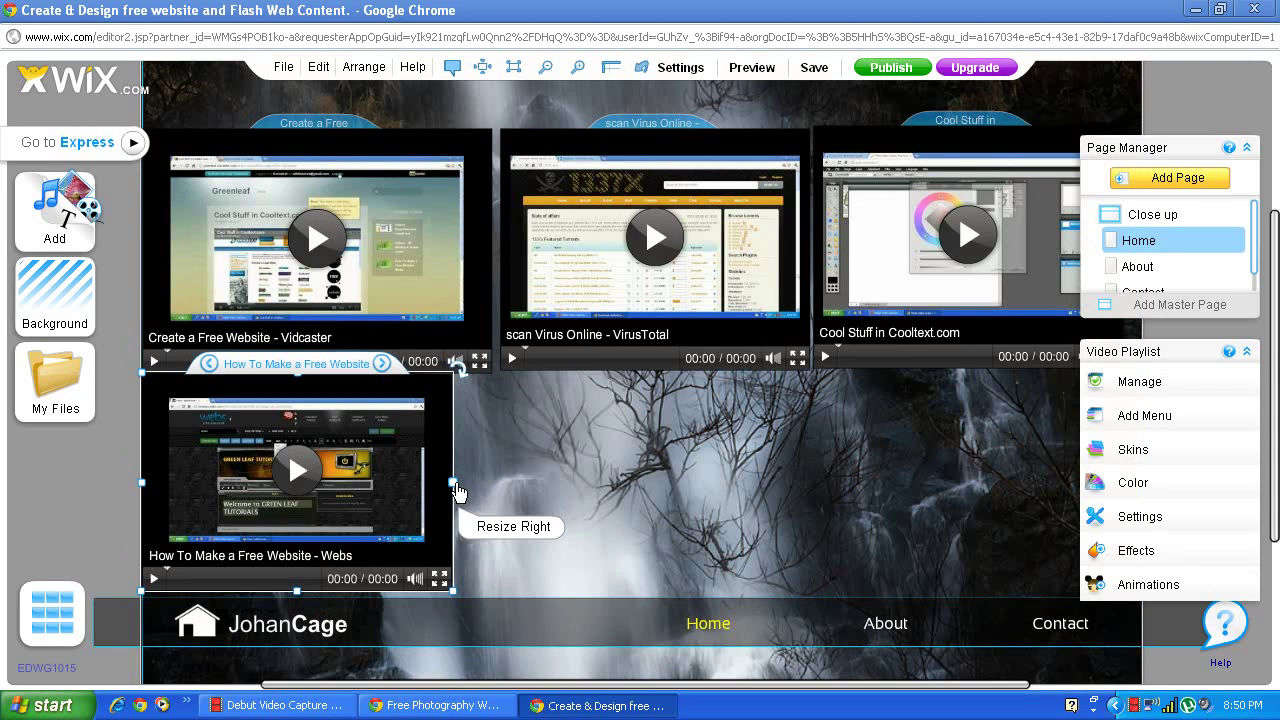
pyautogui.moveTo(453, 482); pyautogui.dragTo(496, 485)
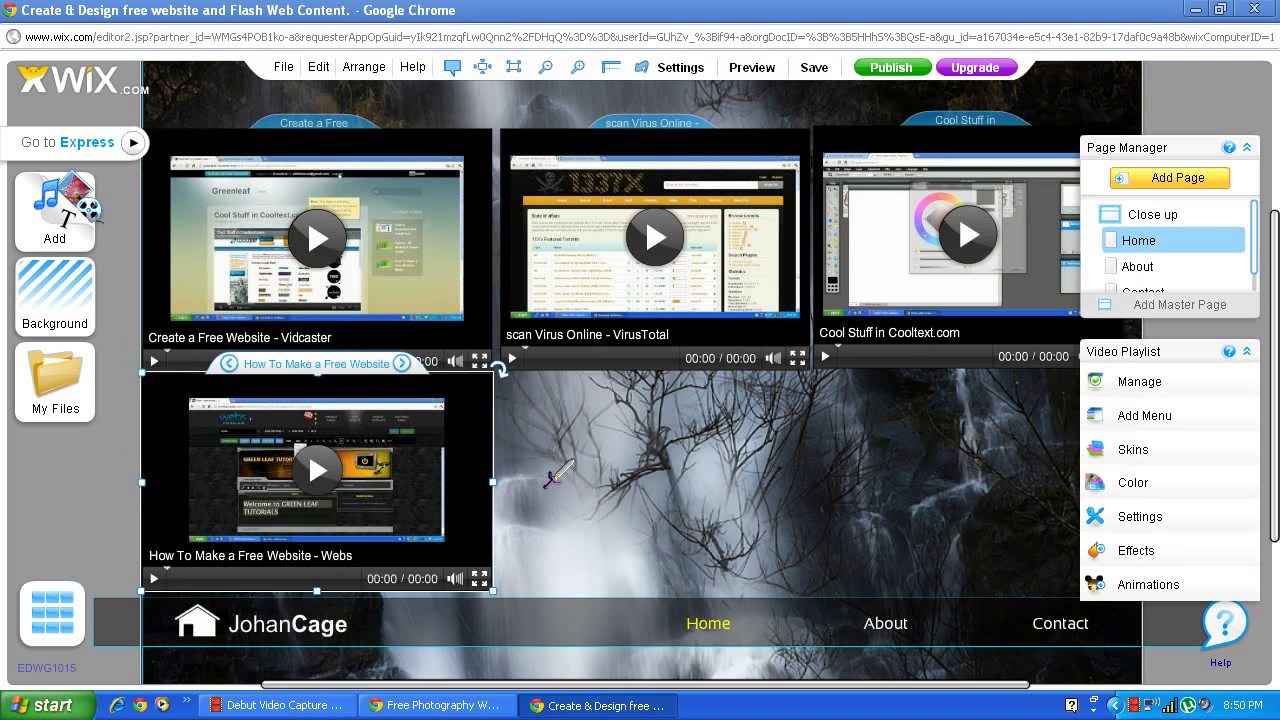
pyautogui.click(558, 475)
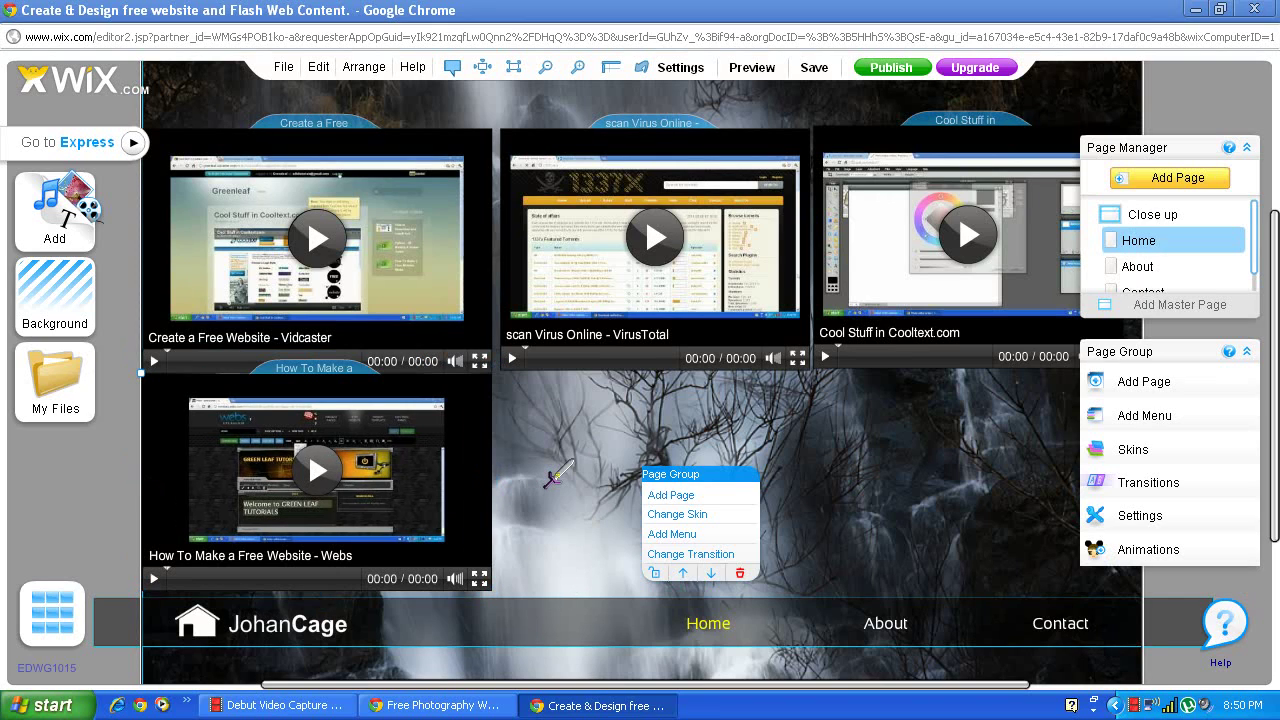
# Add the 'How to Download Wallpapers' video in the second row's centre slot.
pyautogui.click(90, 228)
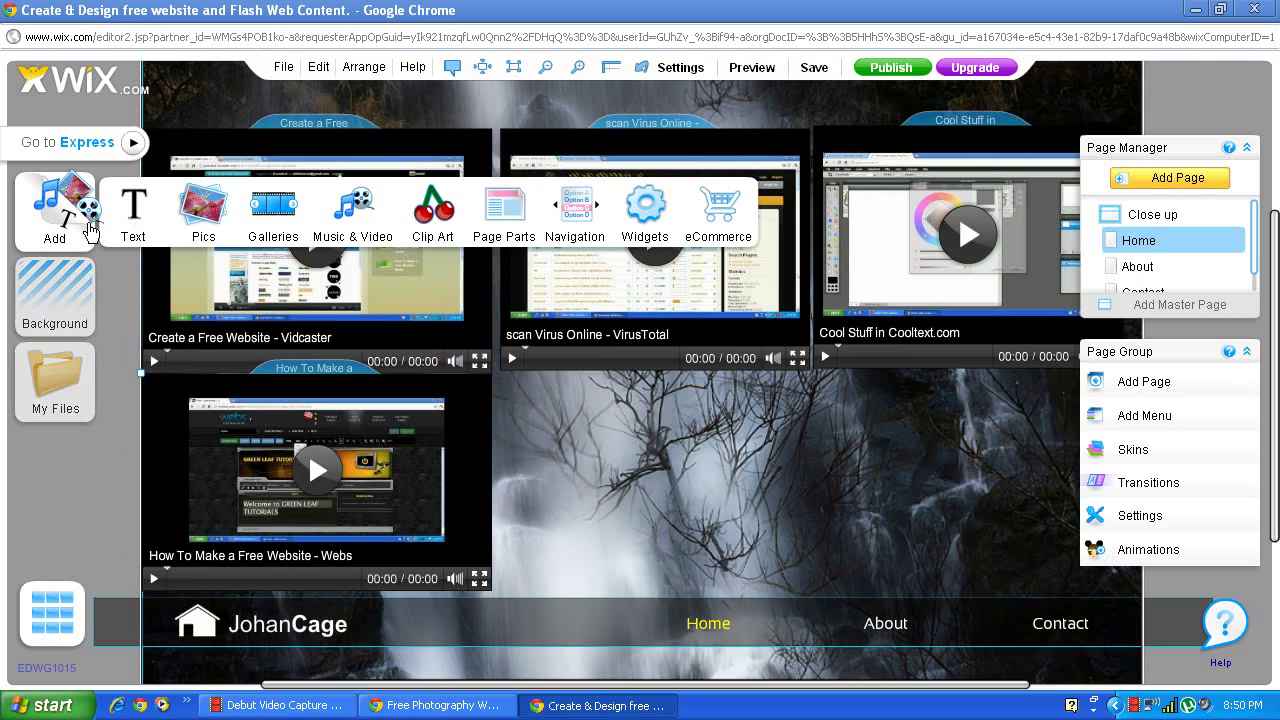
pyautogui.click(382, 286)
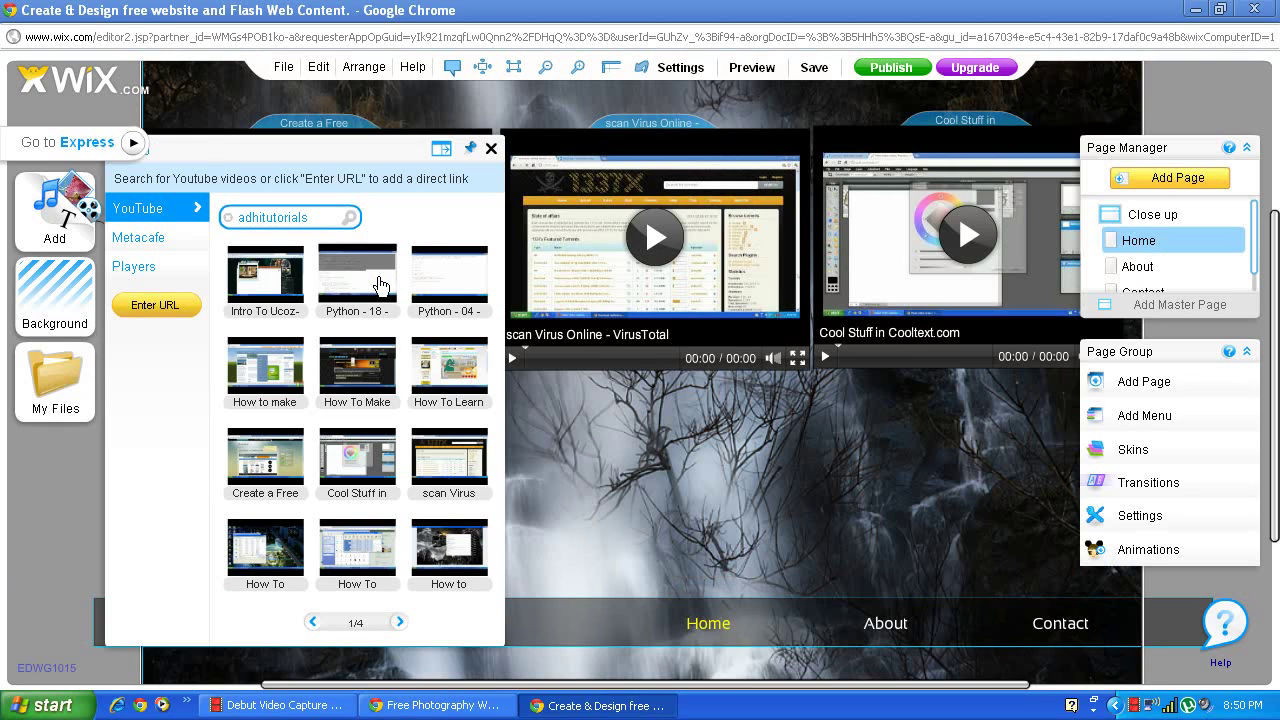
pyautogui.click(448, 548)
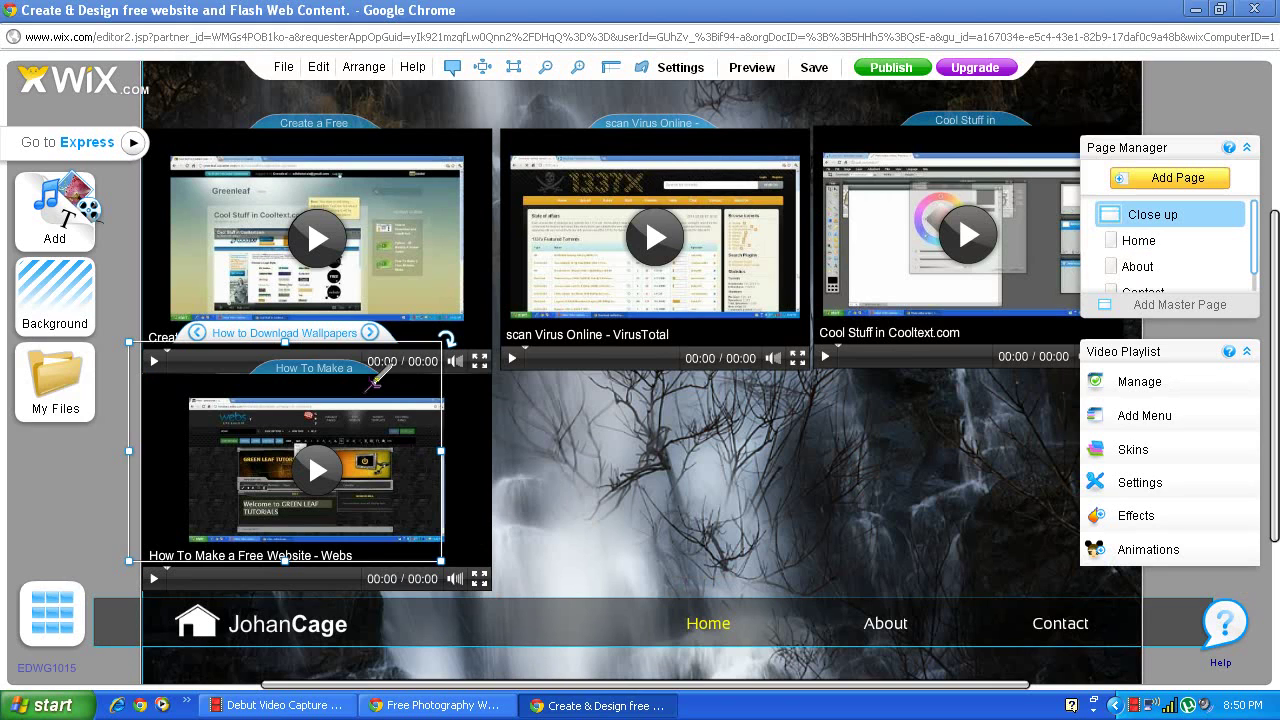
pyautogui.moveTo(343, 440); pyautogui.dragTo(683, 470)
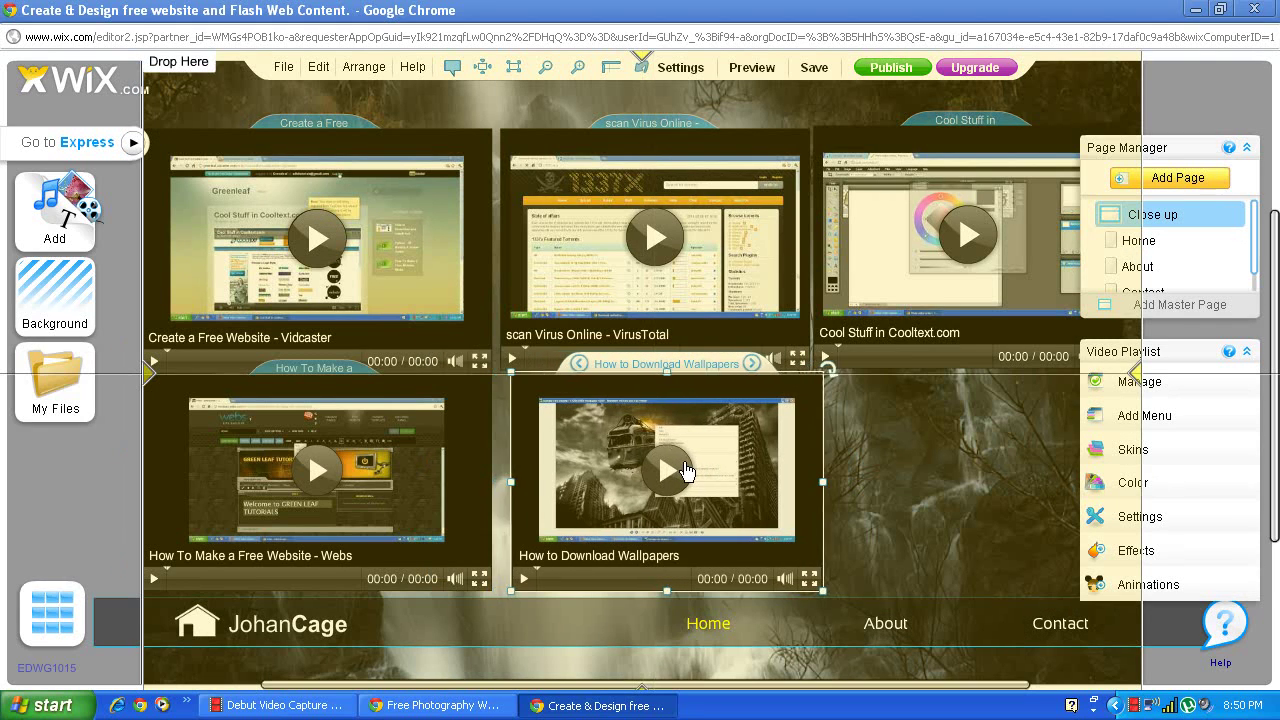
pyautogui.moveTo(683, 470); pyautogui.dragTo(683, 470)
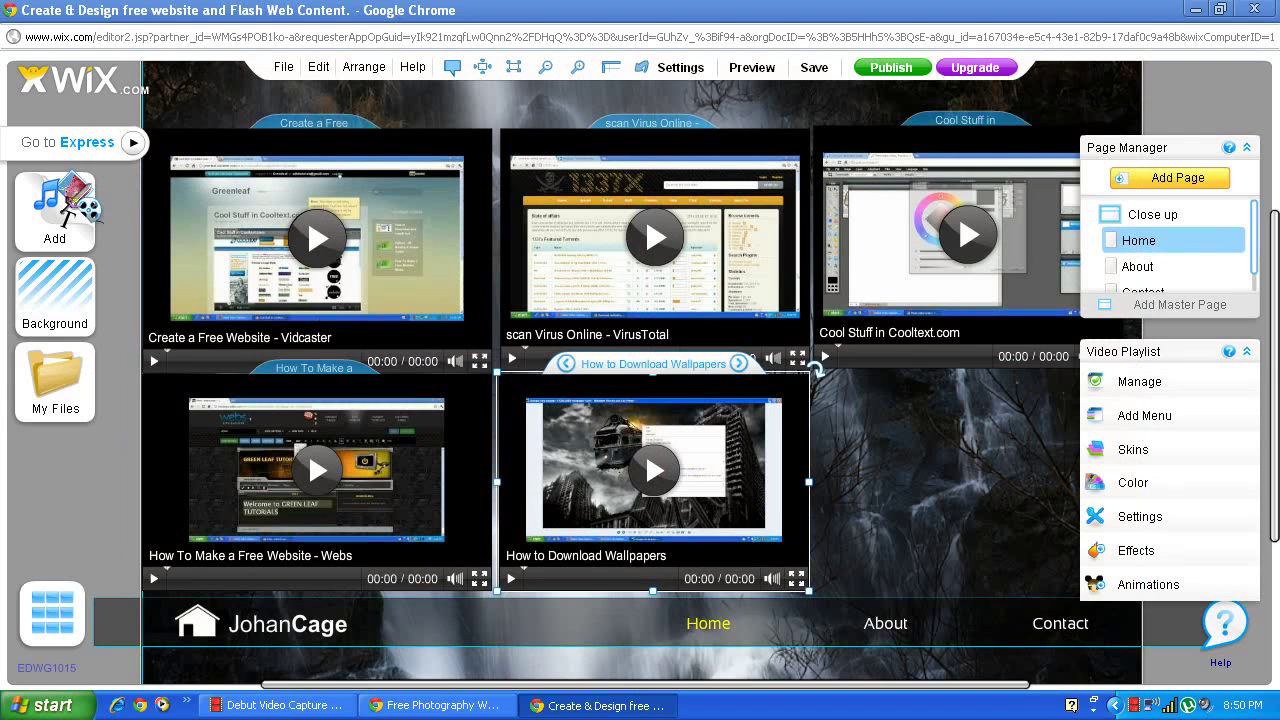
# Add the 'Shorten Your Website URL' video beside How to Download Wallpapers.
pyautogui.click(63, 190)
pyautogui.moveTo(352, 212)
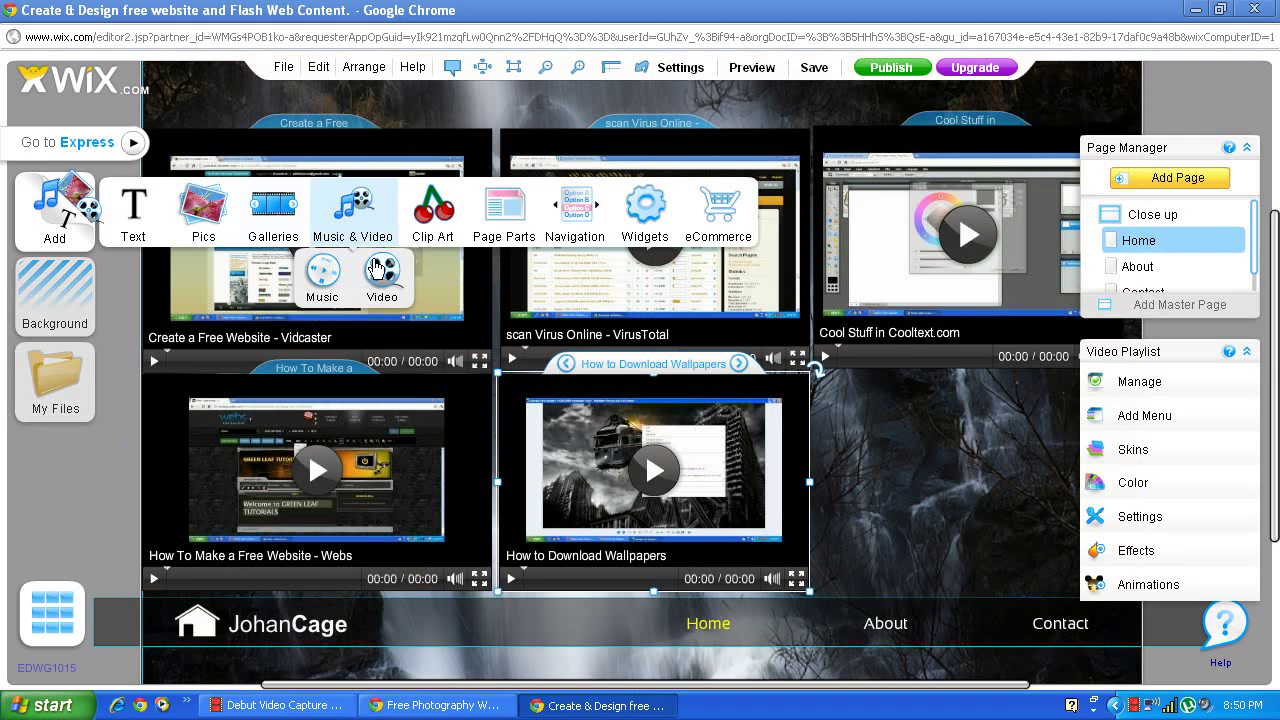
pyautogui.click(381, 282)
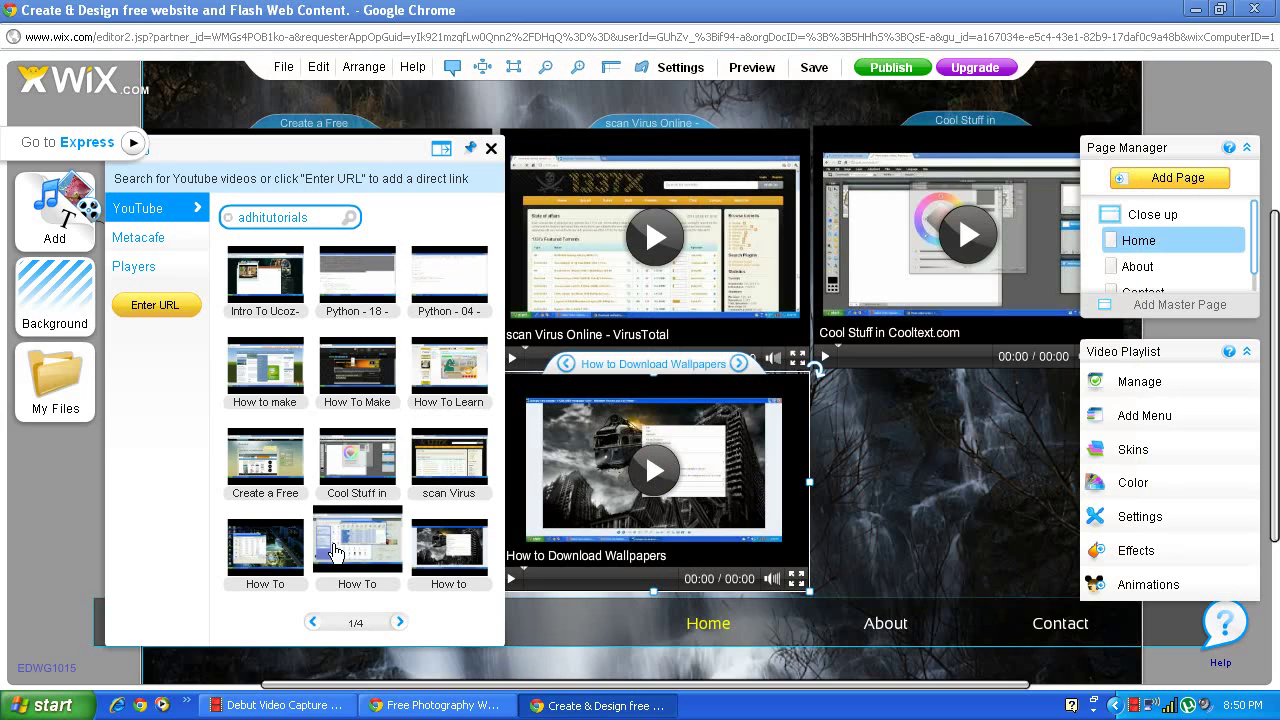
pyautogui.click(399, 622)
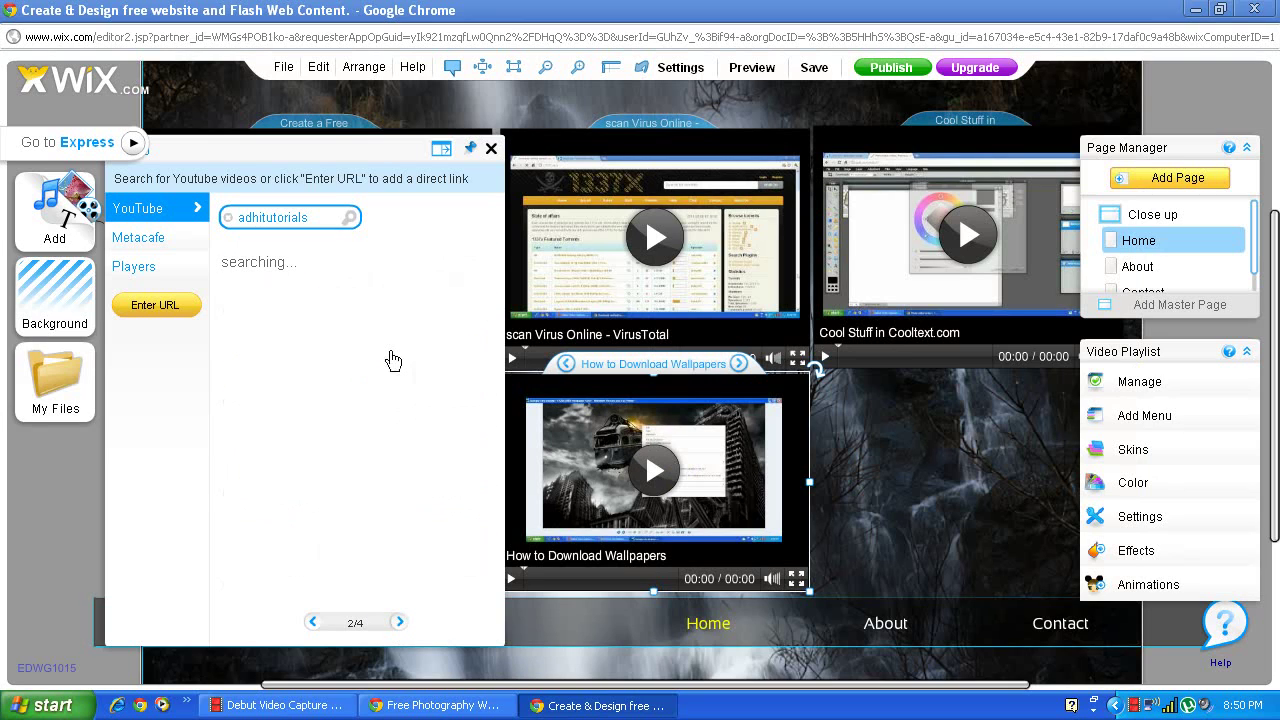
pyautogui.click(378, 455)
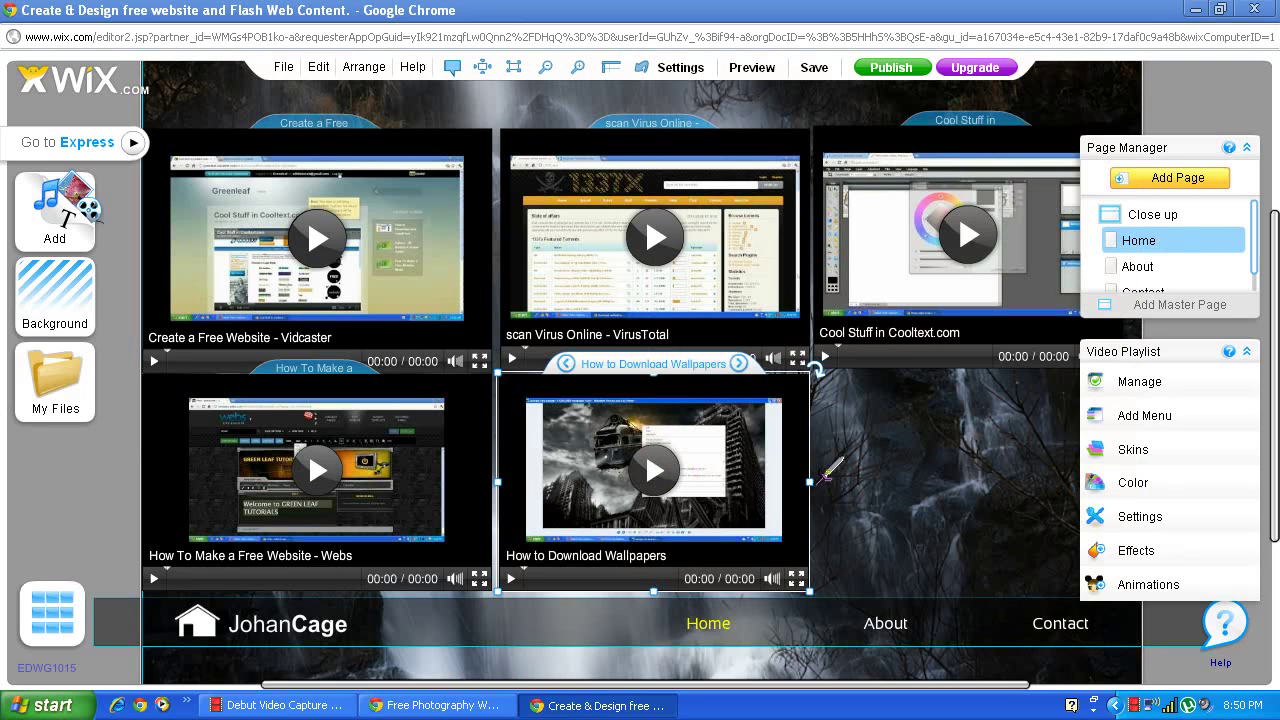
pyautogui.moveTo(308, 446); pyautogui.dragTo(987, 472)
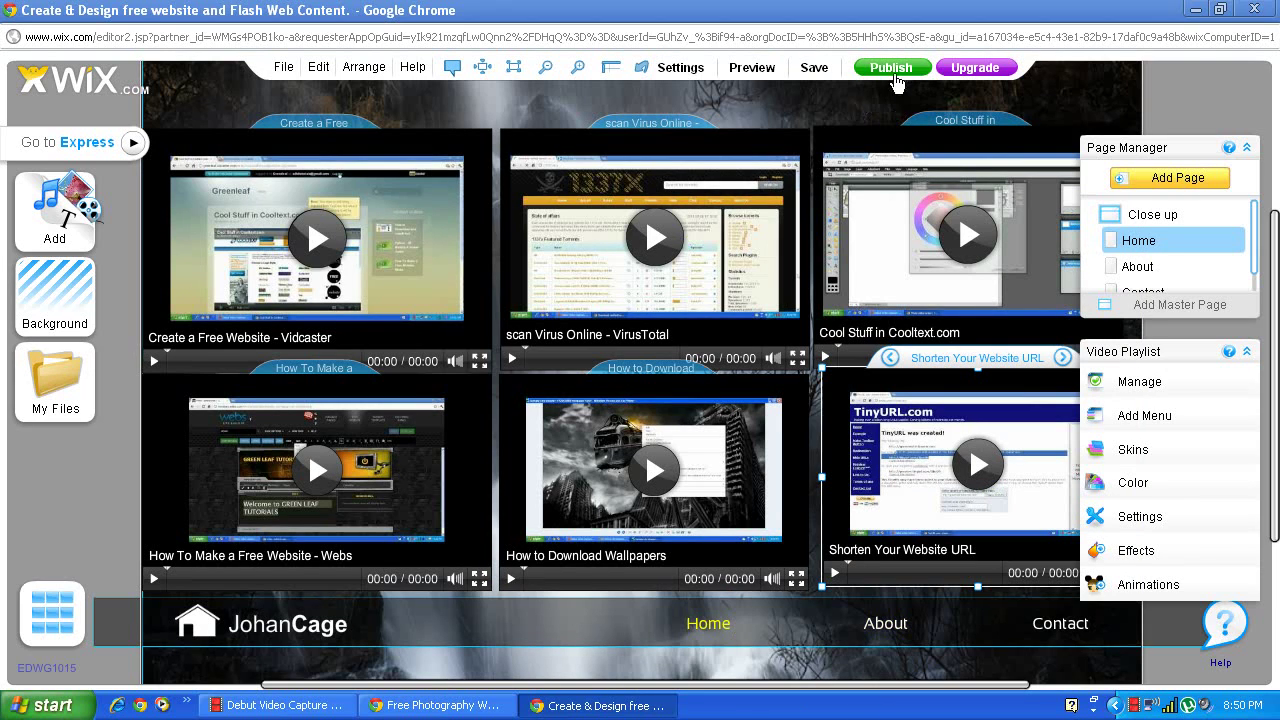
pyautogui.click(893, 70)
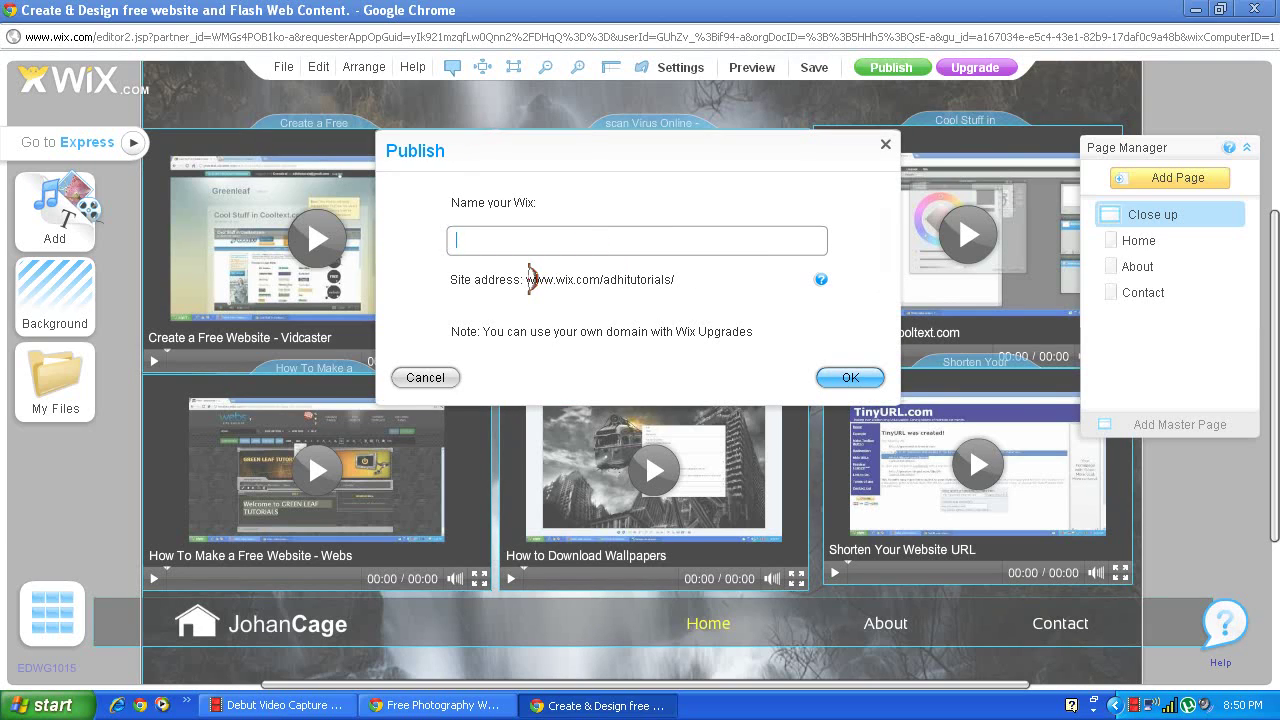
pyautogui.moveTo(609, 279); pyautogui.dragTo(676, 279)
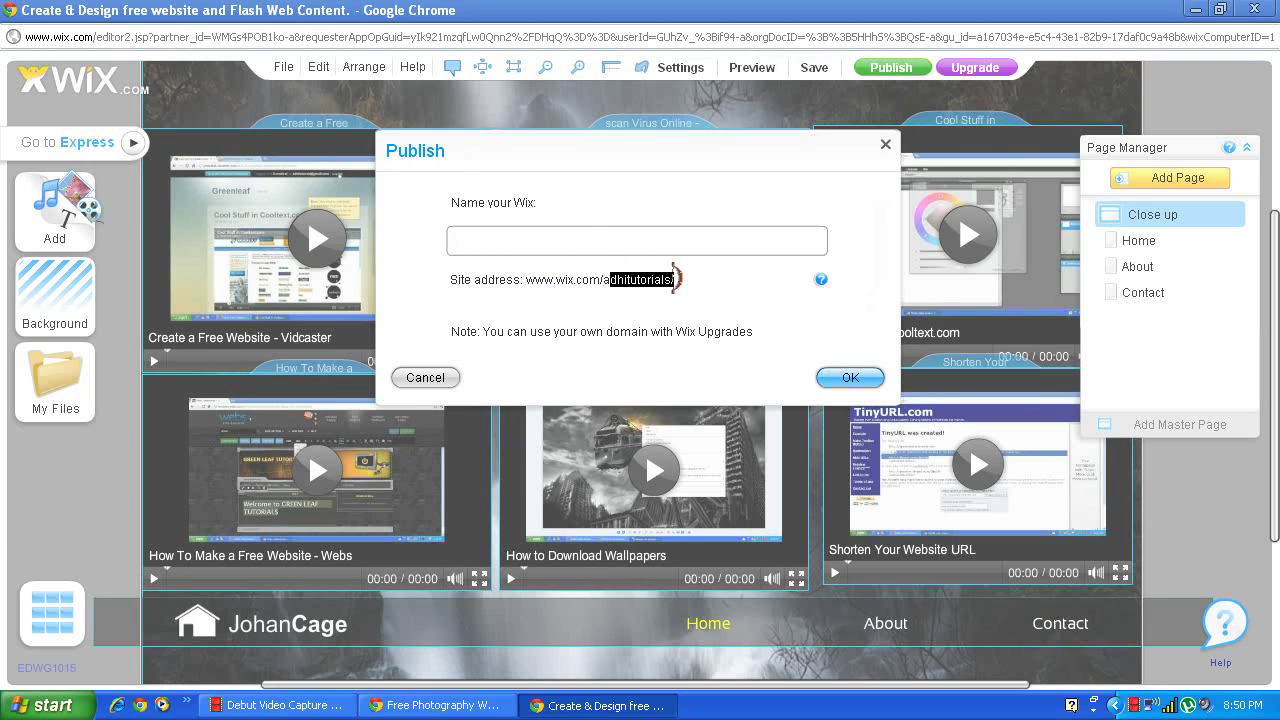
pyautogui.click(675, 279)
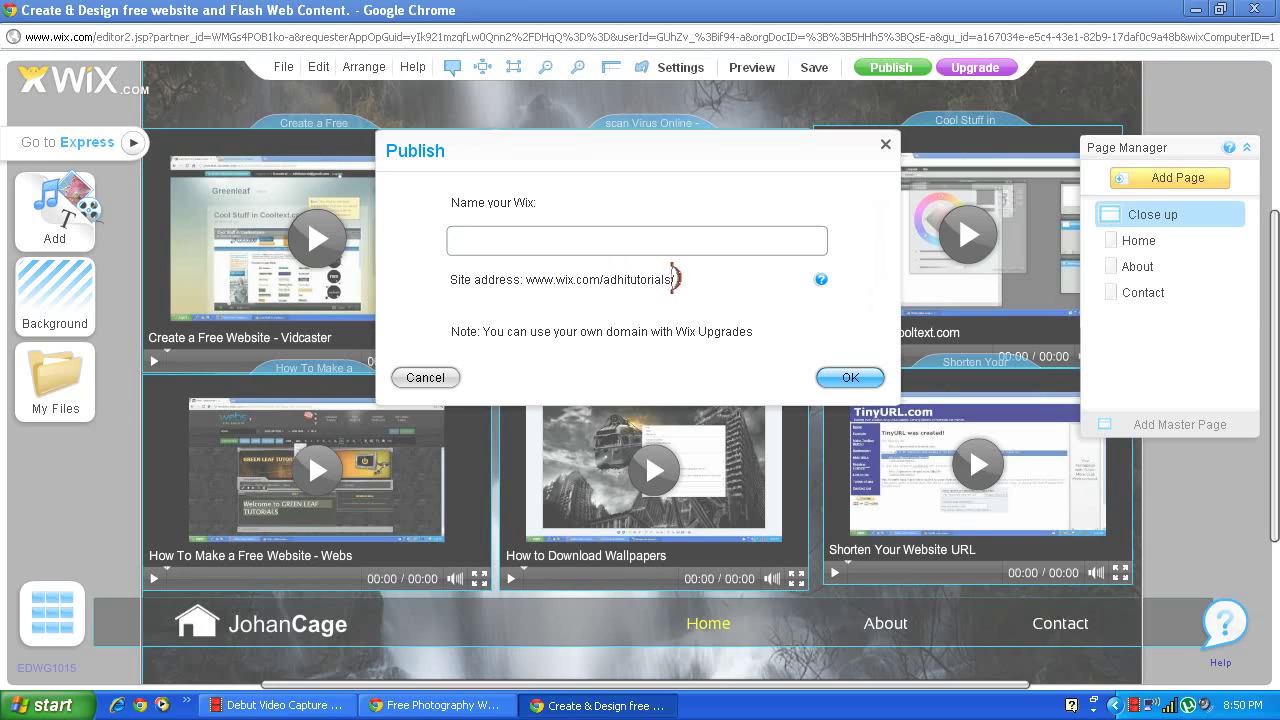
pyautogui.moveTo(672, 279); pyautogui.dragTo(605, 279)
pyautogui.click(690, 279)
pyautogui.click(645, 242)
pyautogui.write('f')
pyautogui.click(850, 378)
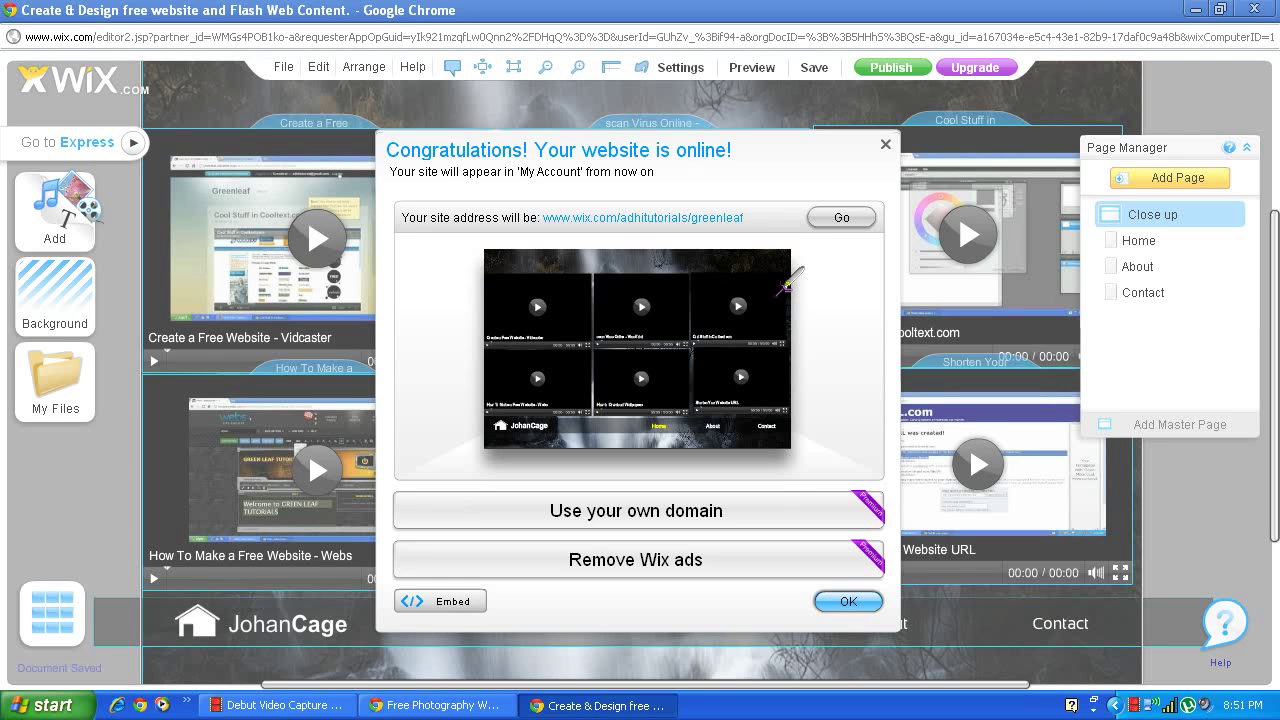
pyautogui.click(840, 604)
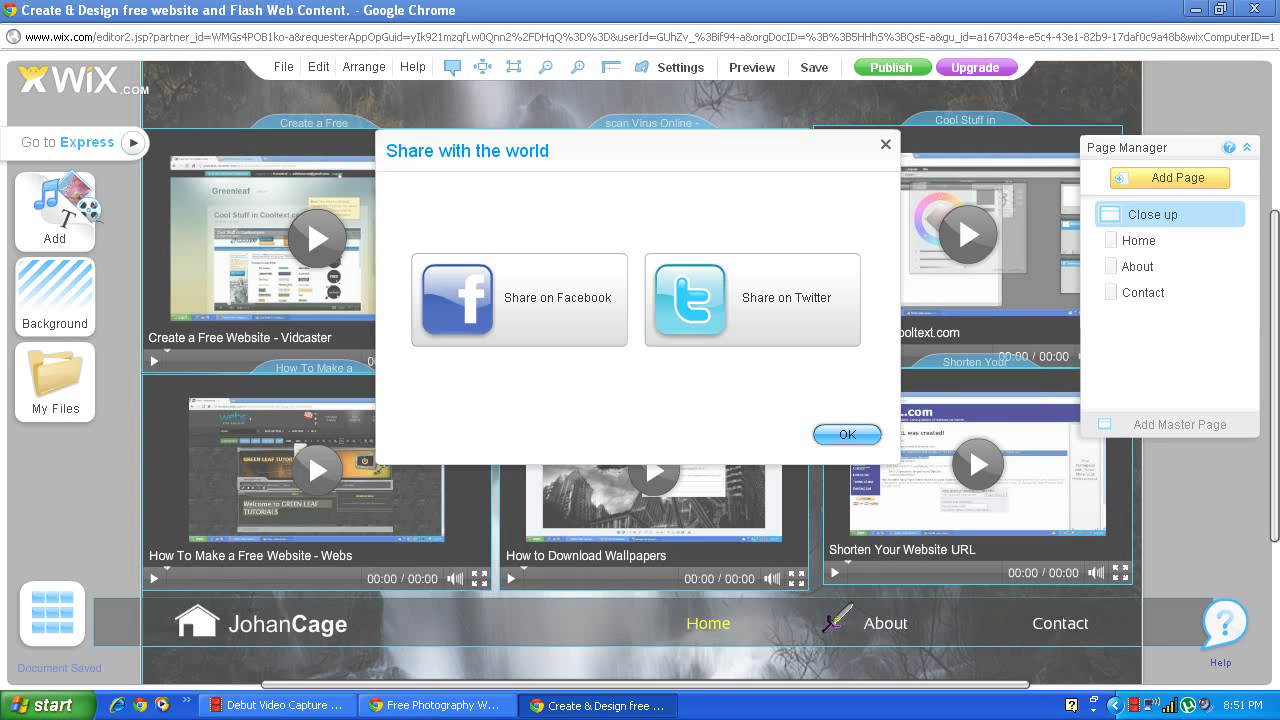
# Close the Share dialog and enter adhitutorials/greenleaf in a new Chrome tab.
pyautogui.click(847, 436)
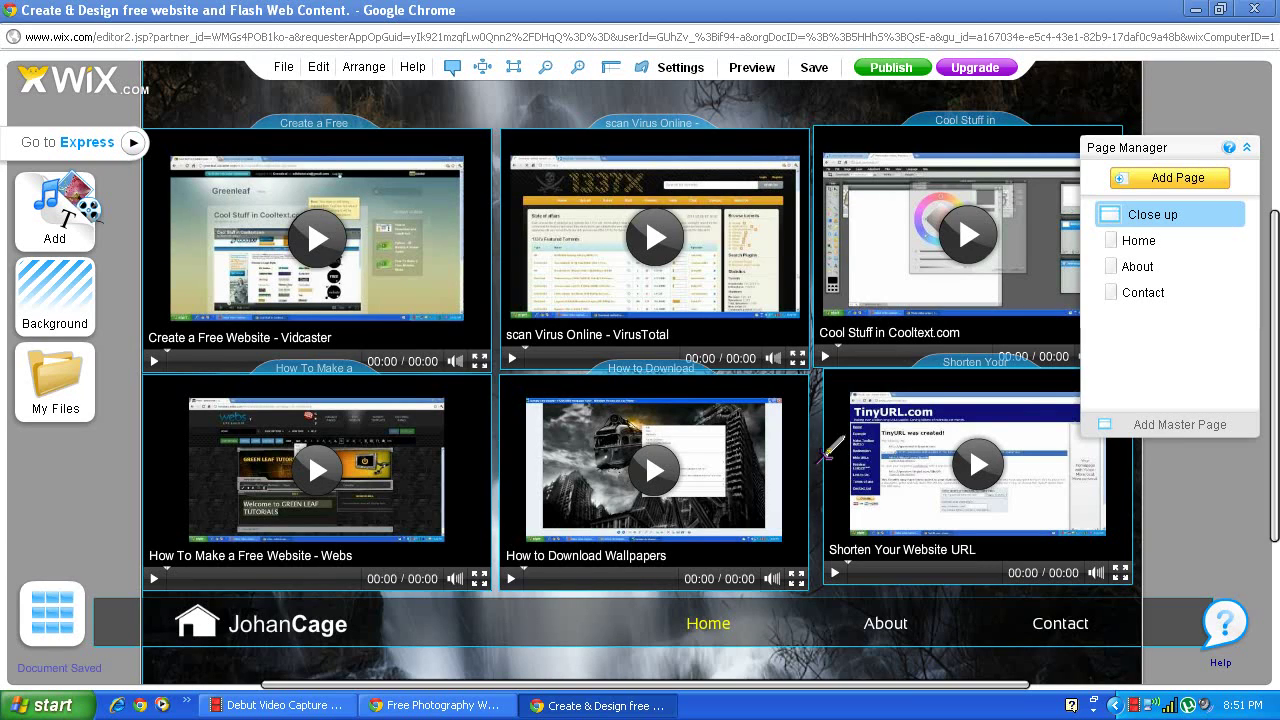
pyautogui.click(440, 705)
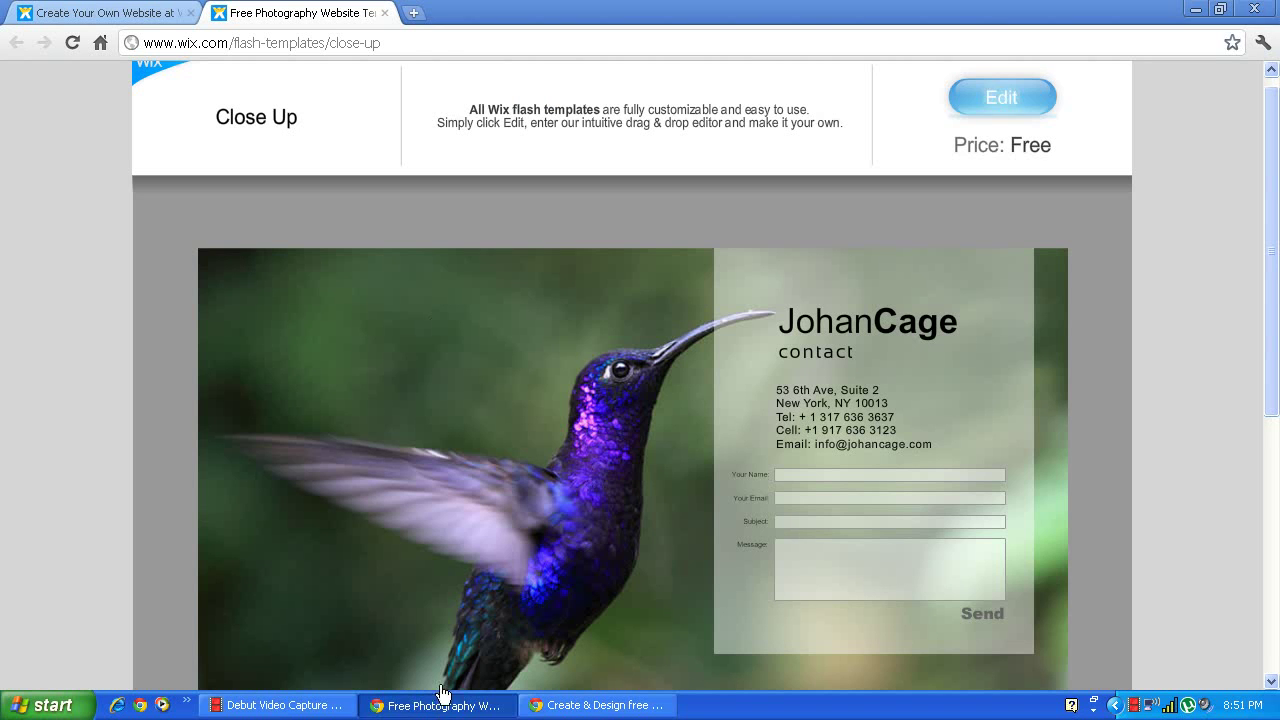
pyautogui.click(413, 13)
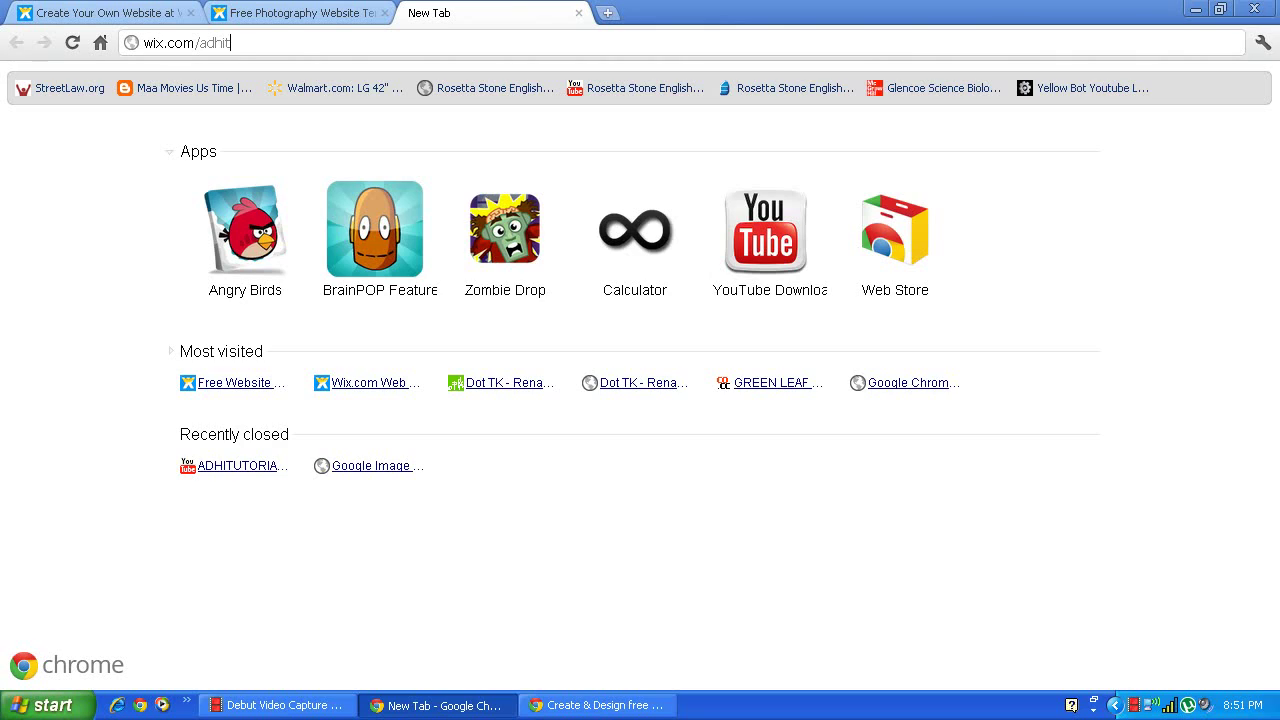
pyautogui.write('torials/gr')
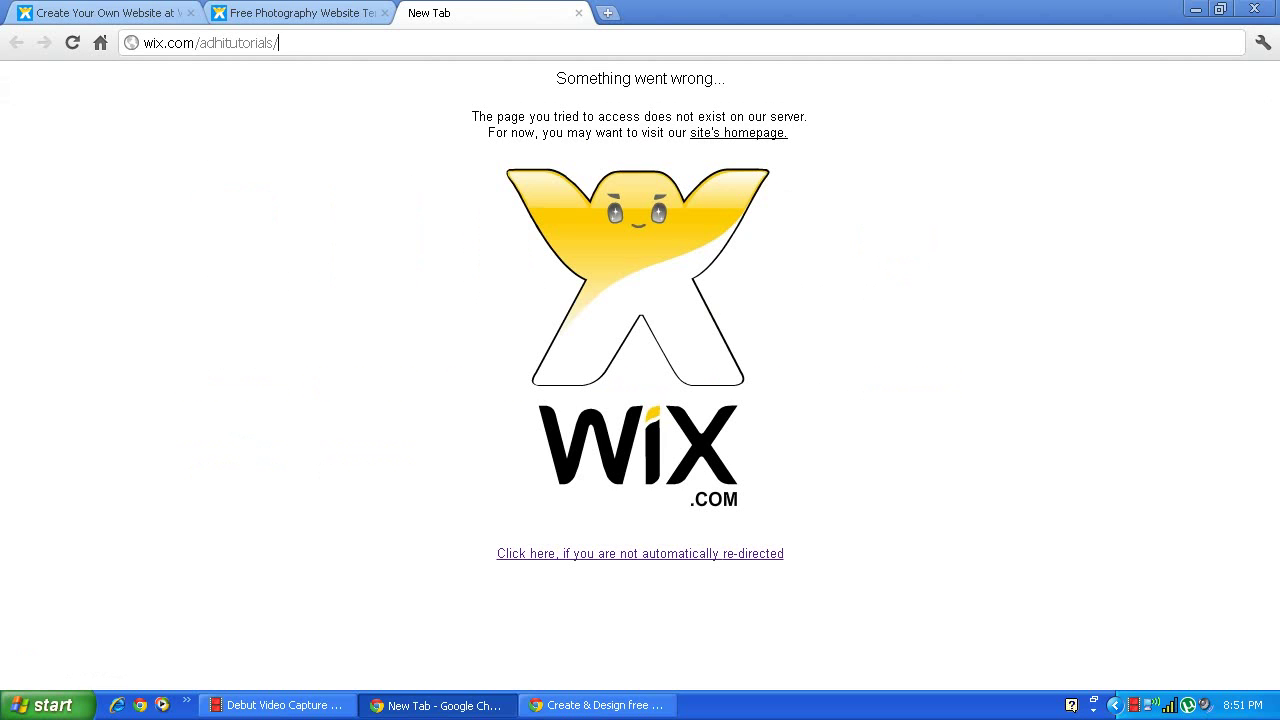
pyautogui.write('eenleaf')
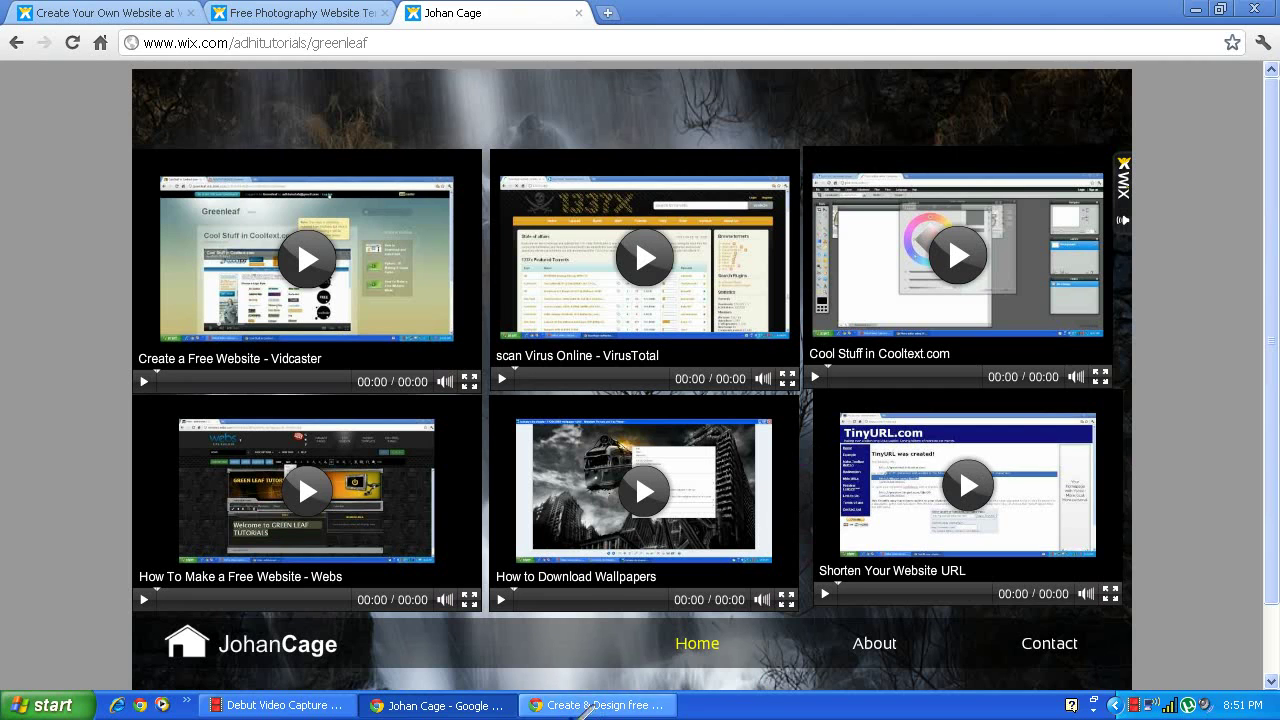
# Nudge the Shorten Your Website URL player slightly left, then check the live site.
pyautogui.click(597, 706)
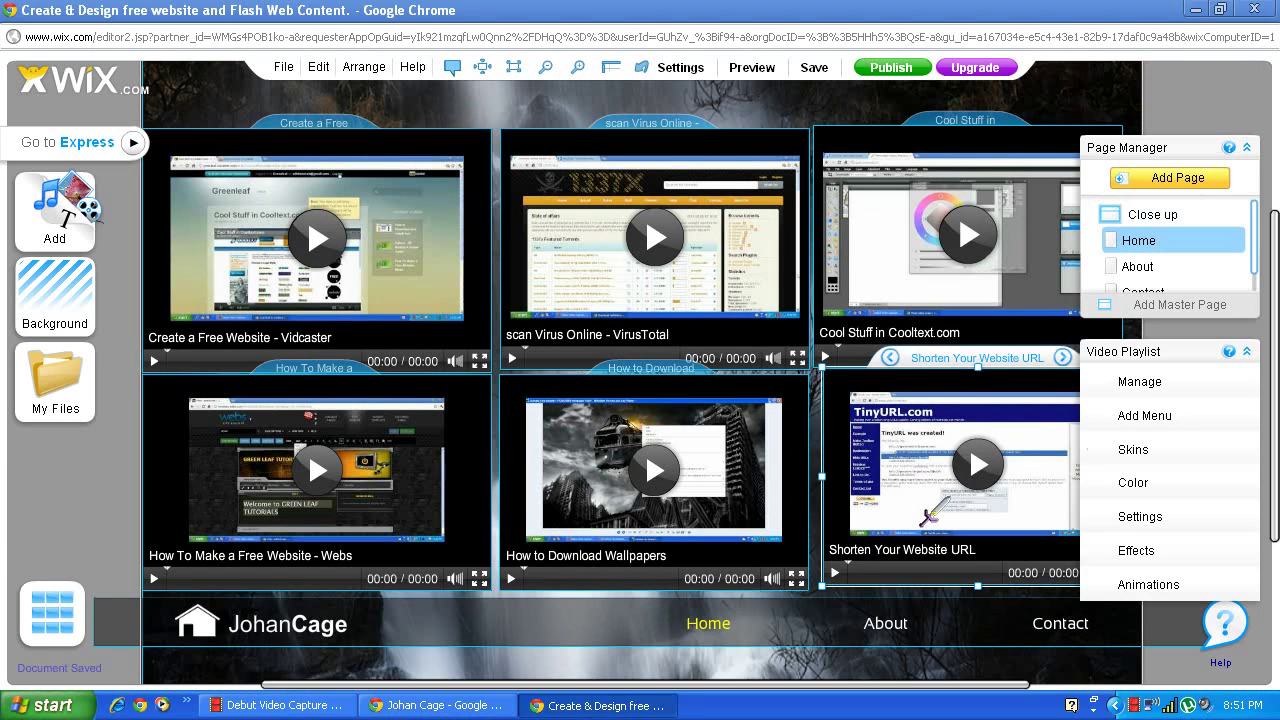
pyautogui.moveTo(931, 513); pyautogui.dragTo(933, 512)
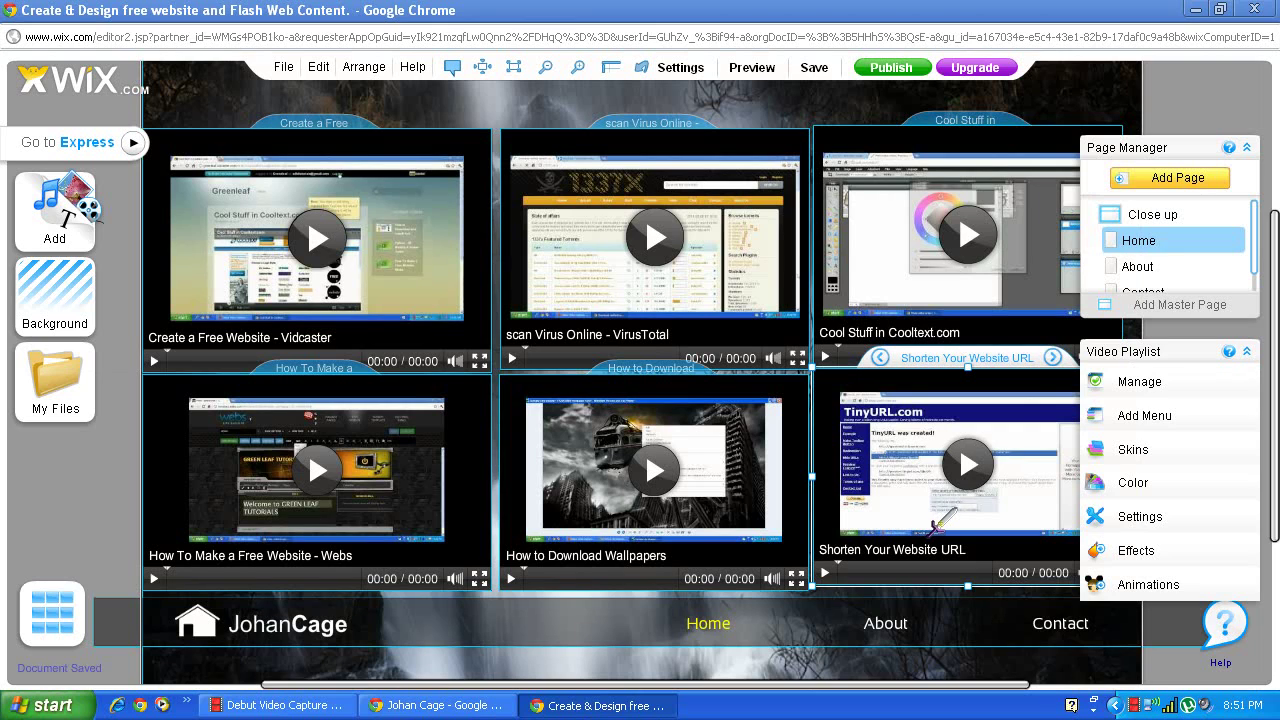
pyautogui.rightClick(932, 530)
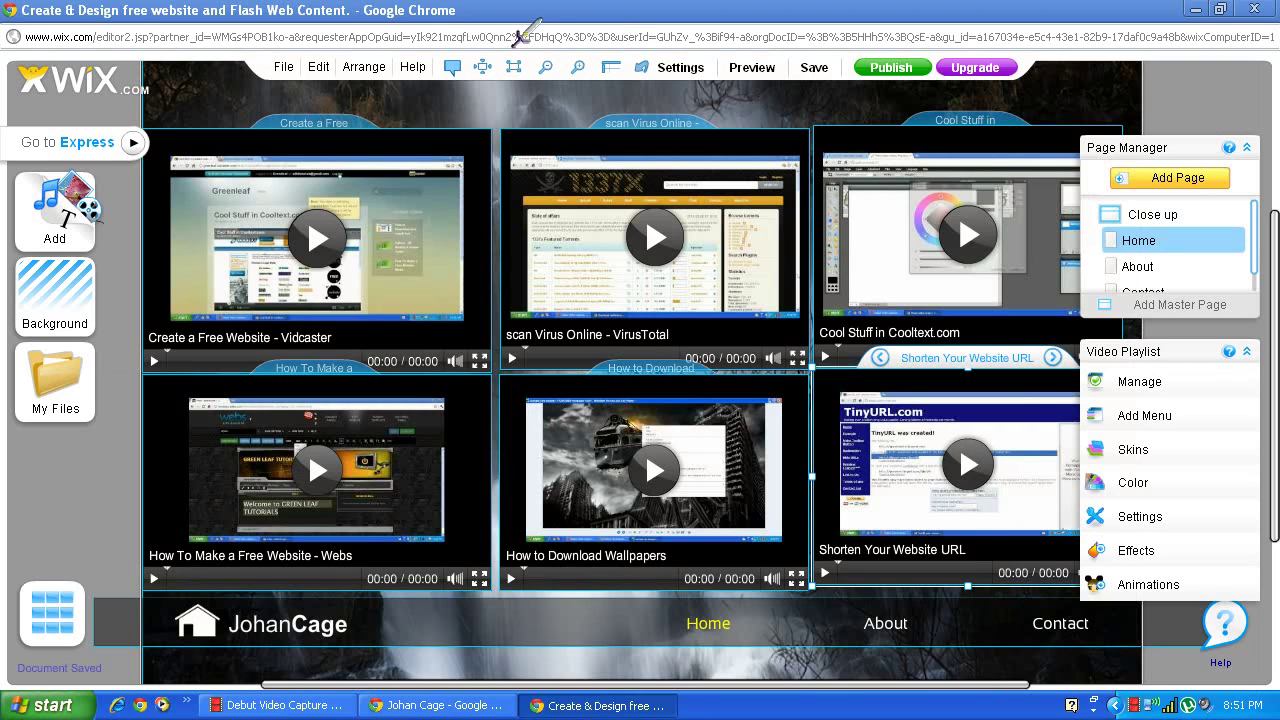
pyautogui.click(390, 700)
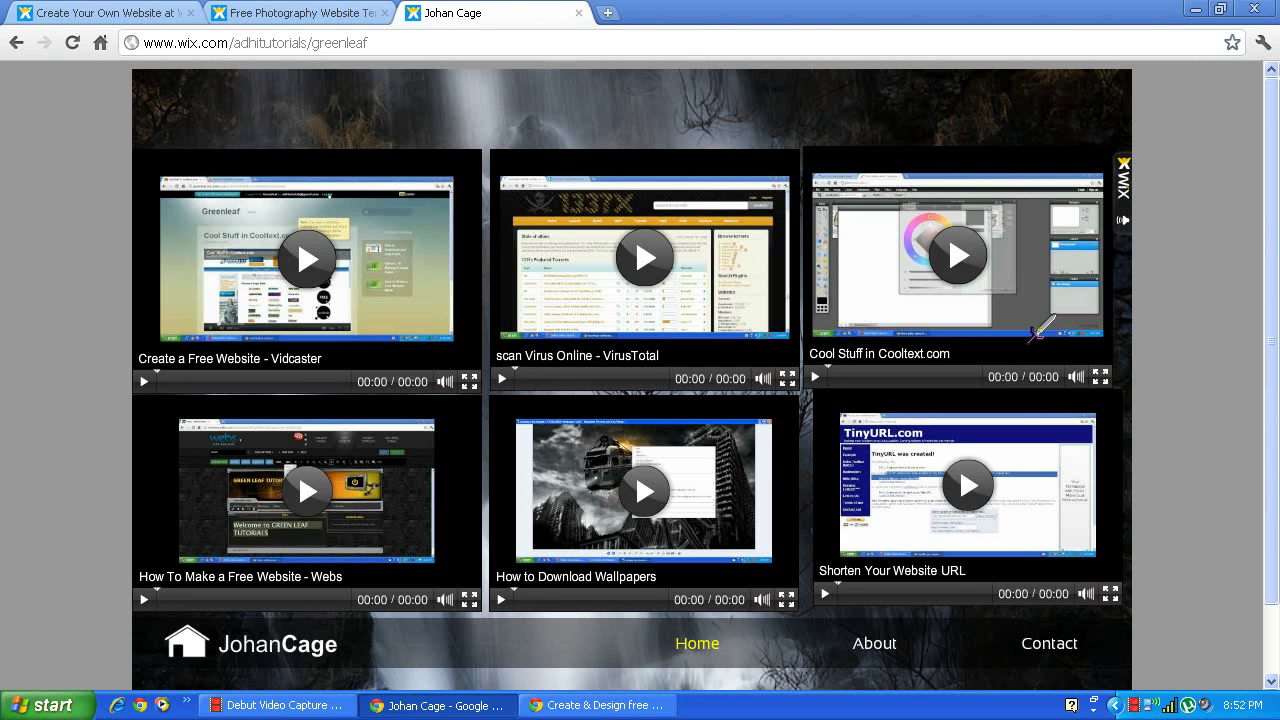
pyautogui.click(597, 705)
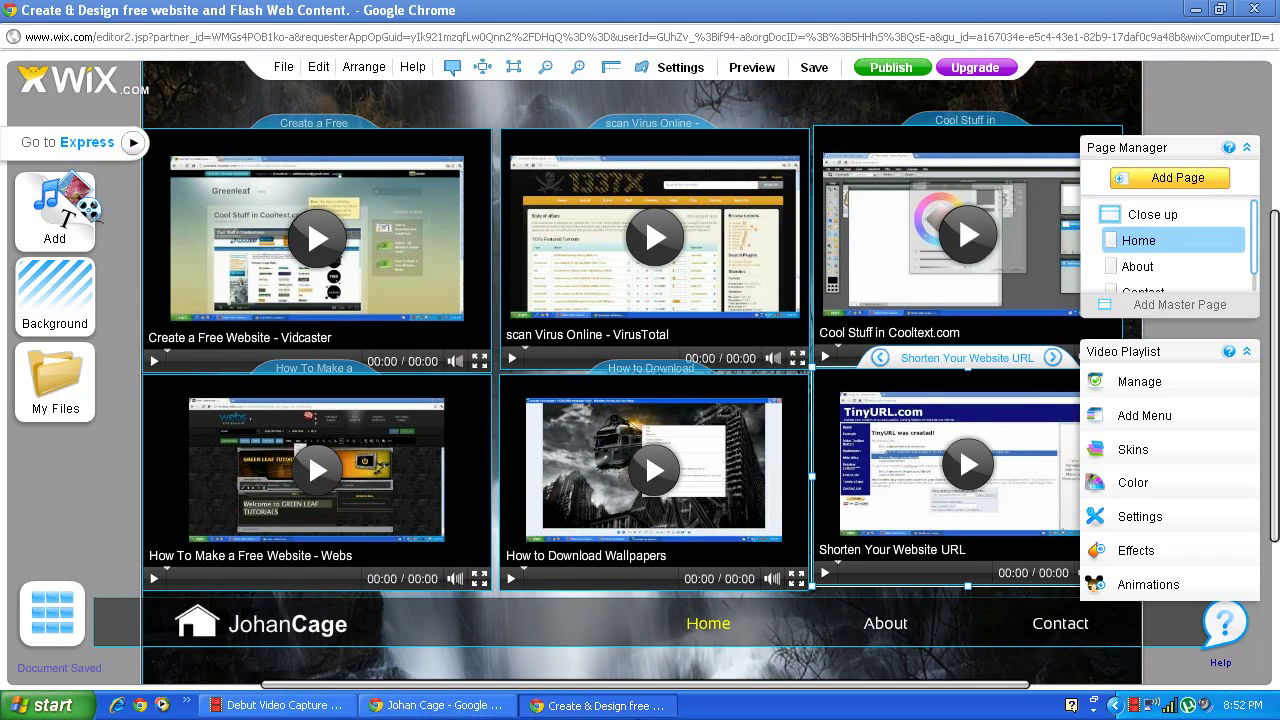
# Change the JohanCage header title text to GREEN LEAF TUTORIALS.
pyautogui.click(278, 636)
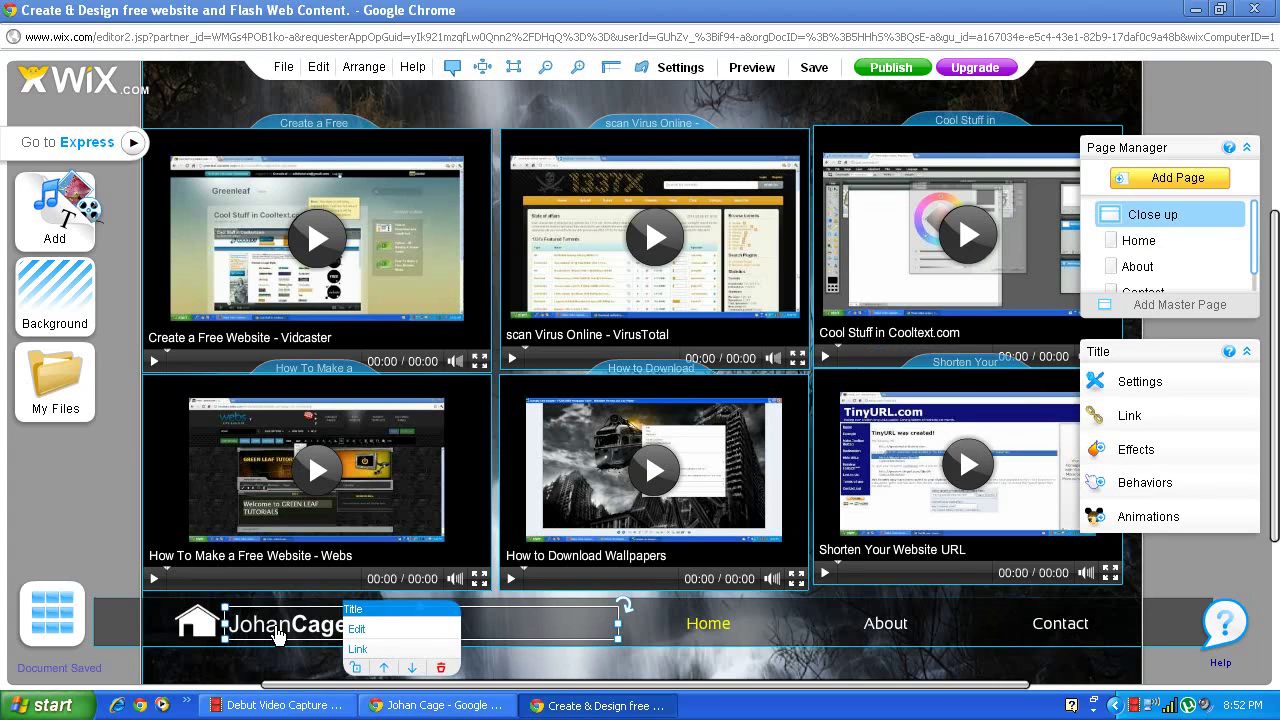
pyautogui.click(360, 629)
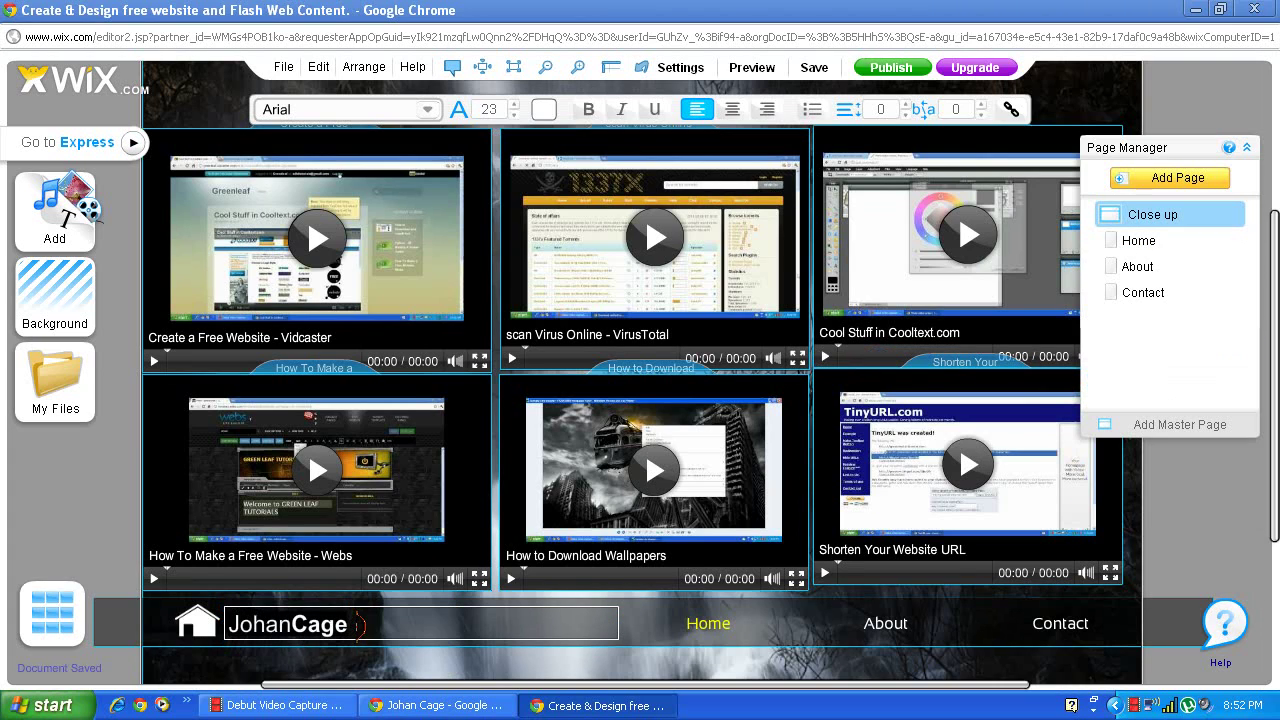
pyautogui.hotkey('ctrl', 'b')
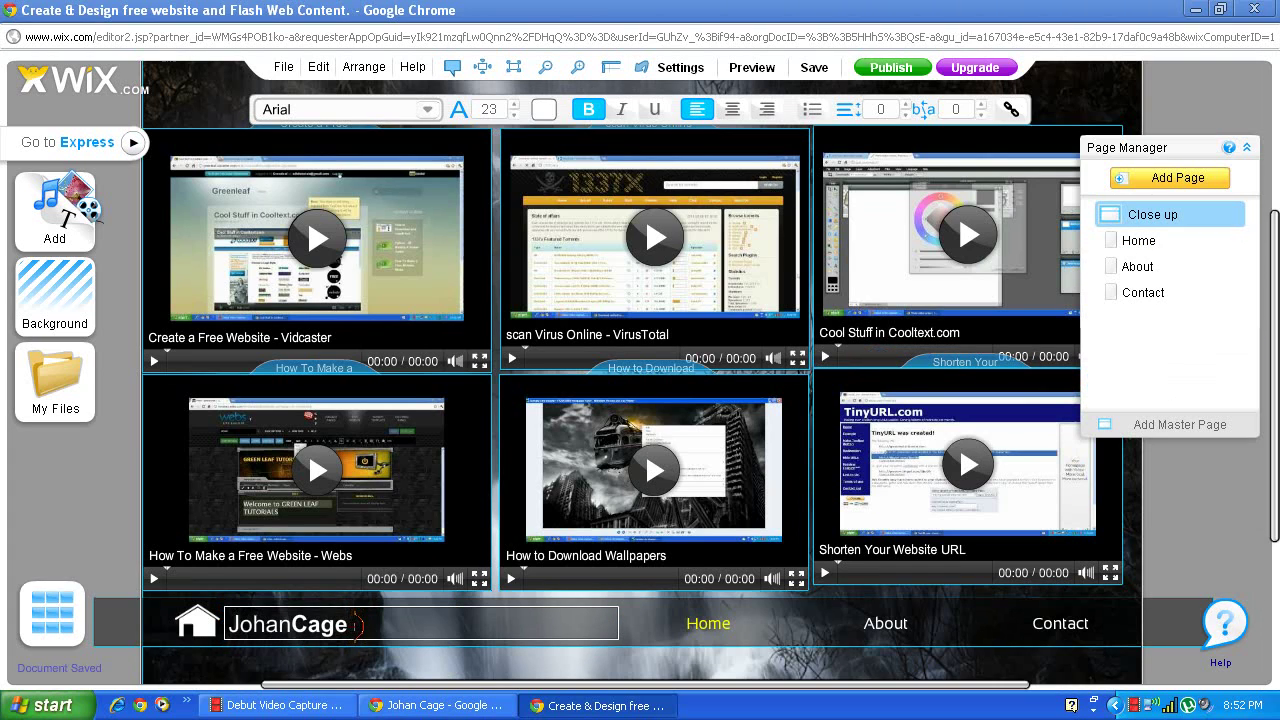
pyautogui.press('BackSpace')
pyautogui.press('BackSpace')
pyautogui.press('BackSpace')
pyautogui.press('BackSpace')
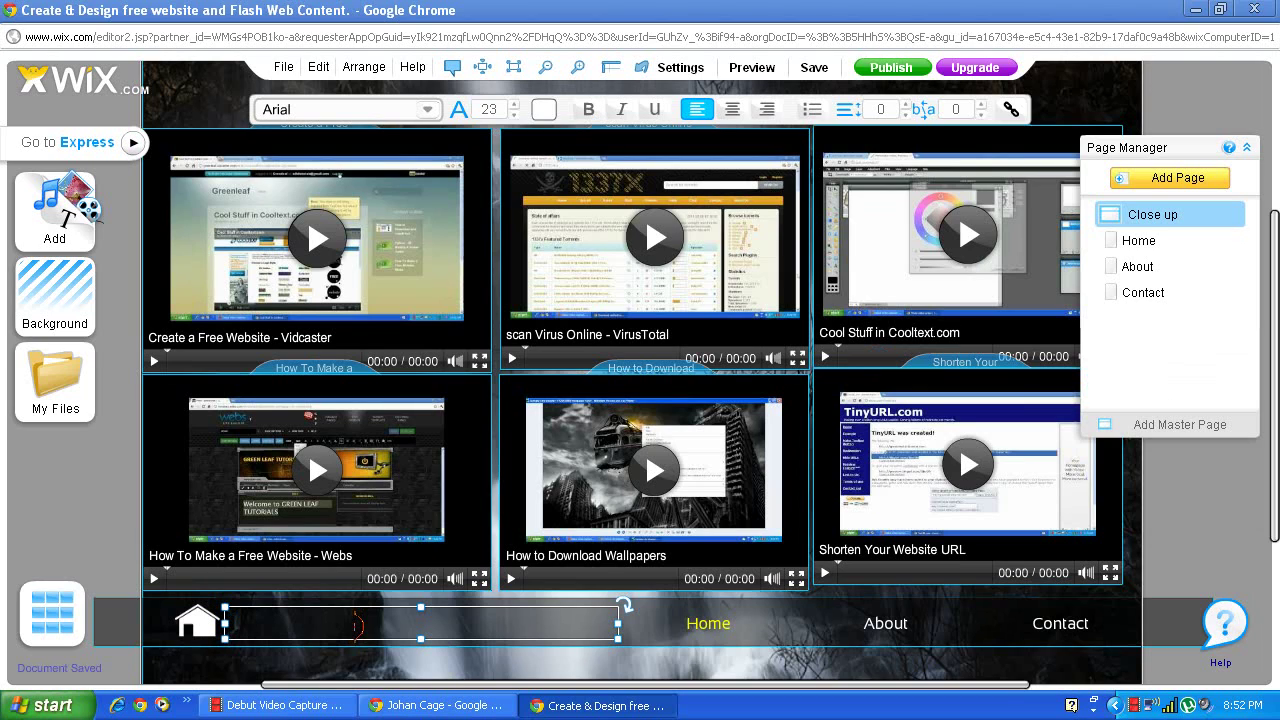
pyautogui.write('GREEN LEAF')
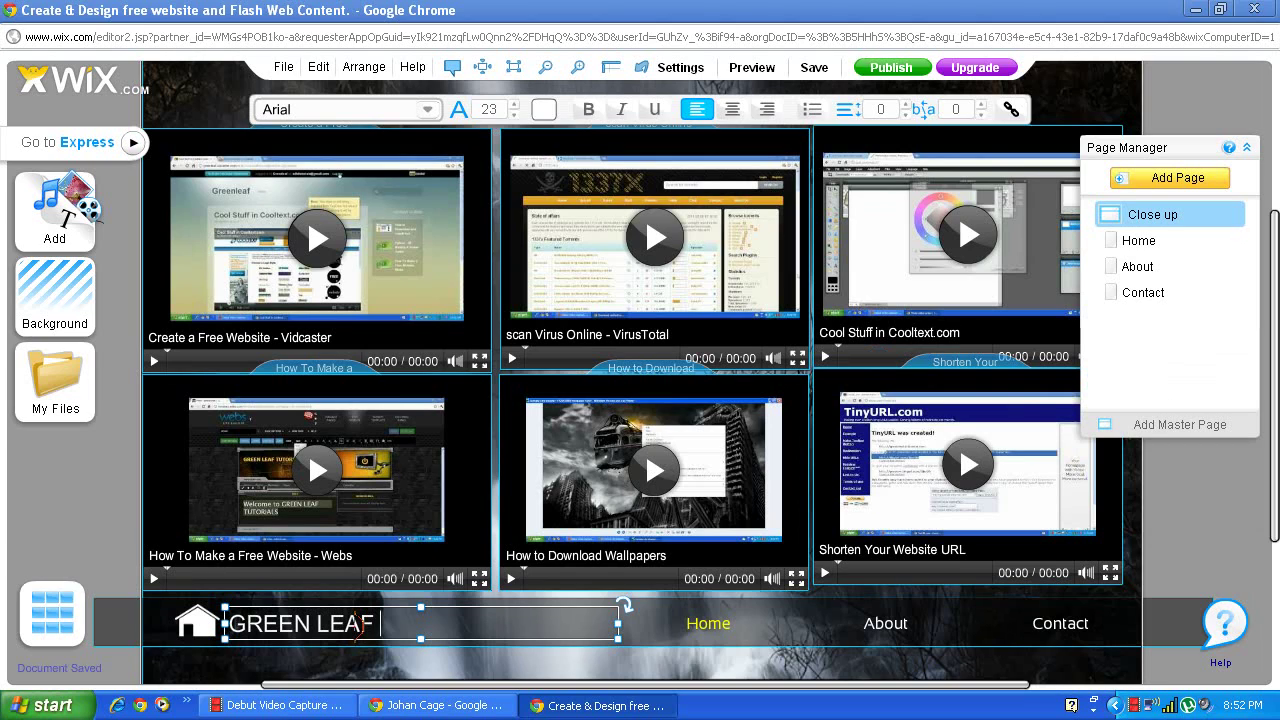
pyautogui.write('TORIALS')
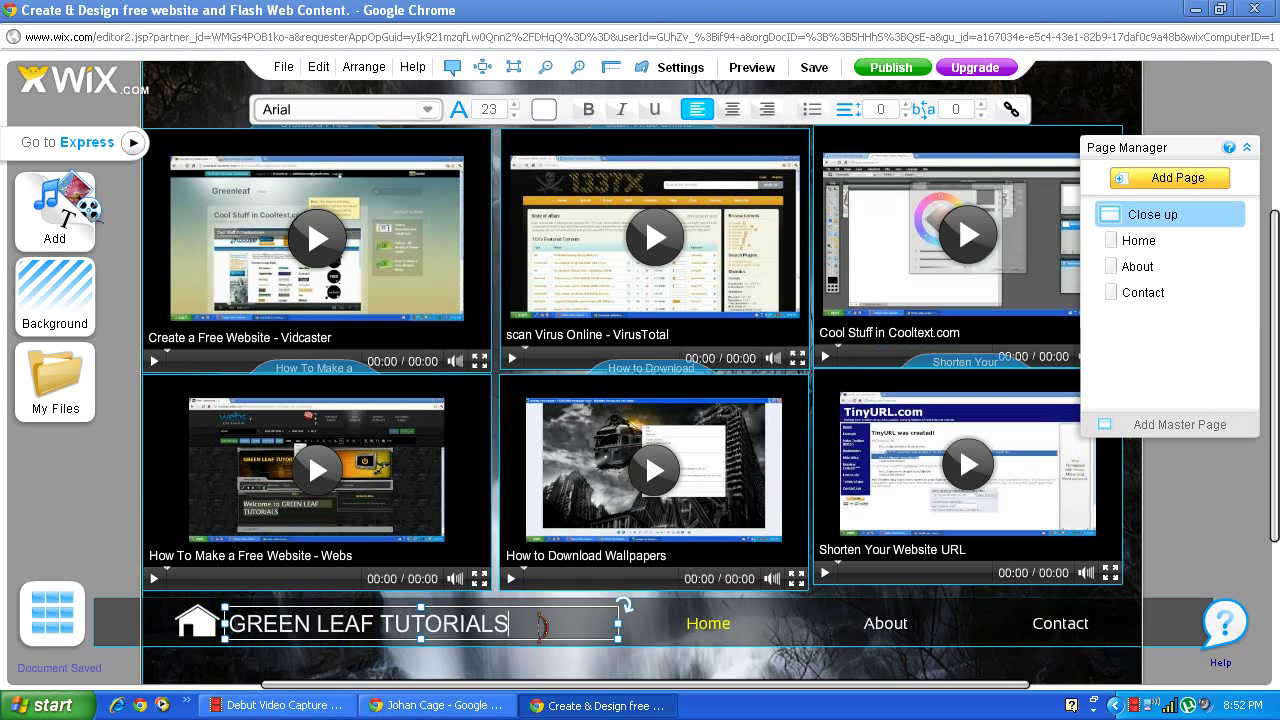
pyautogui.click(470, 640)
pyautogui.click(573, 636)
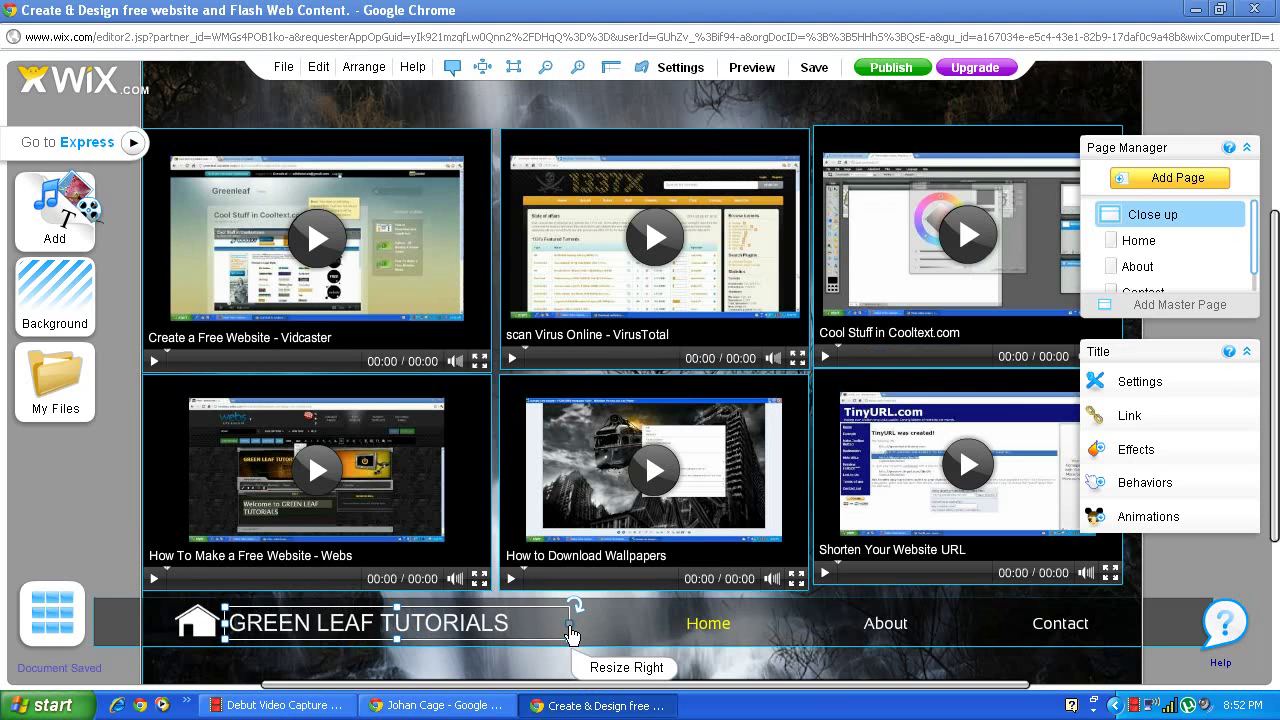
pyautogui.click(480, 705)
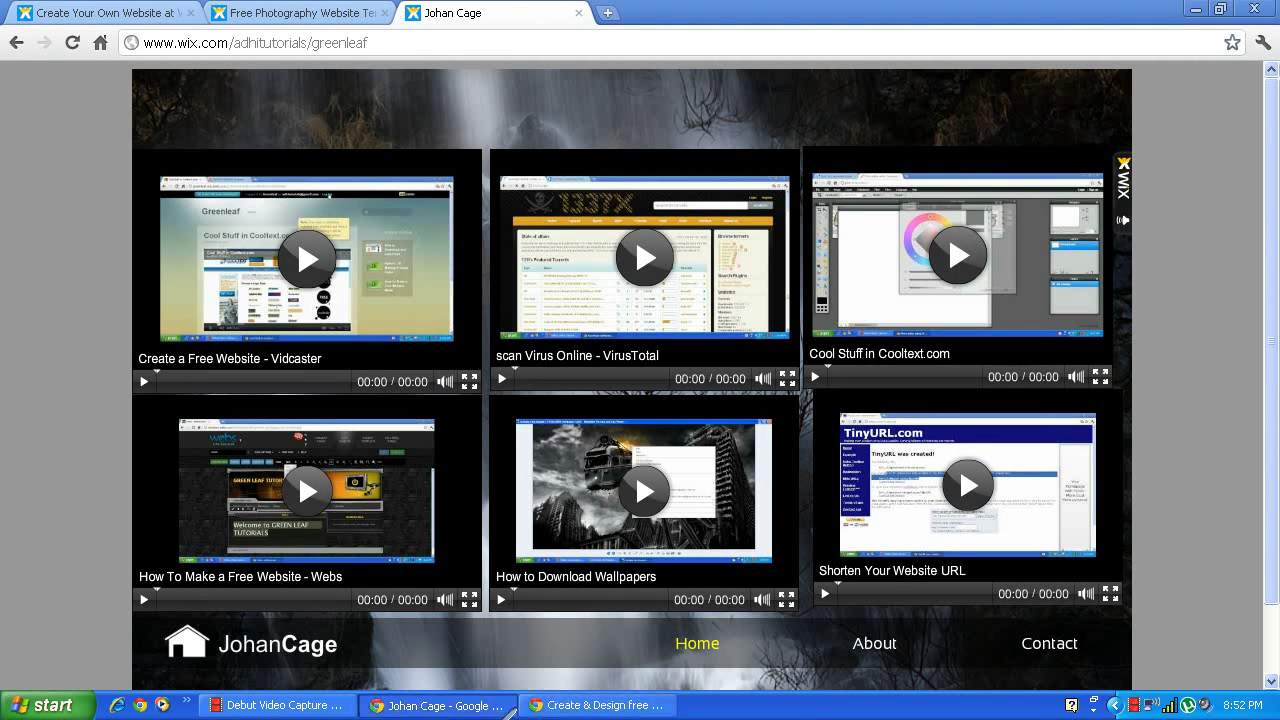
# Return to Wix Editor and open the About page.
pyautogui.click(552, 712)
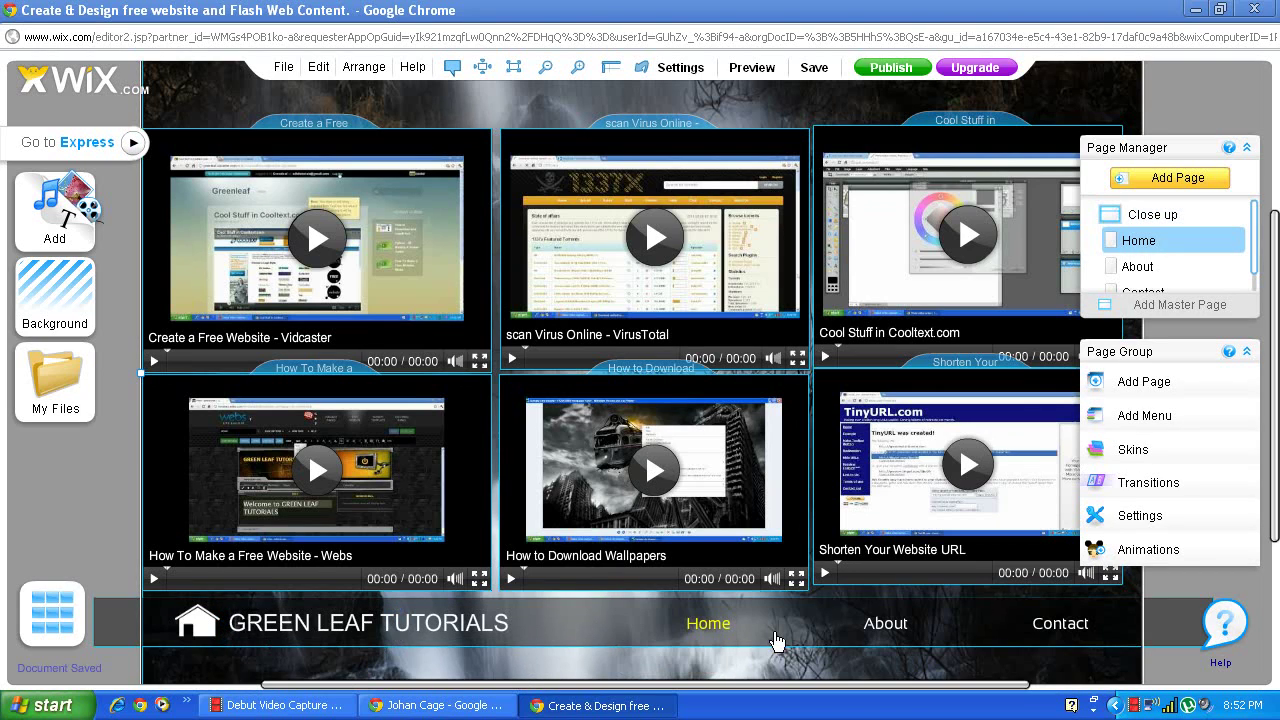
pyautogui.click(880, 632)
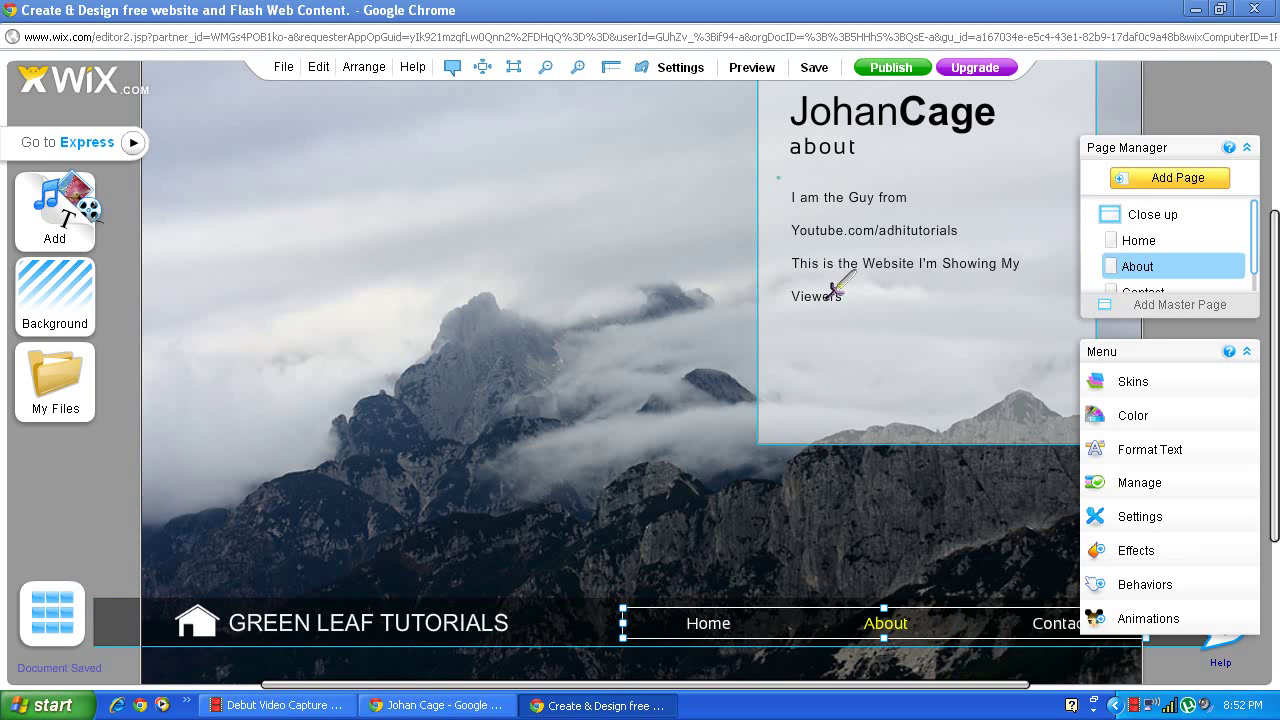
# Replace the About page's JohanCage heading text with GREEN LEAF TUTORIALS.
pyautogui.click(891, 120)
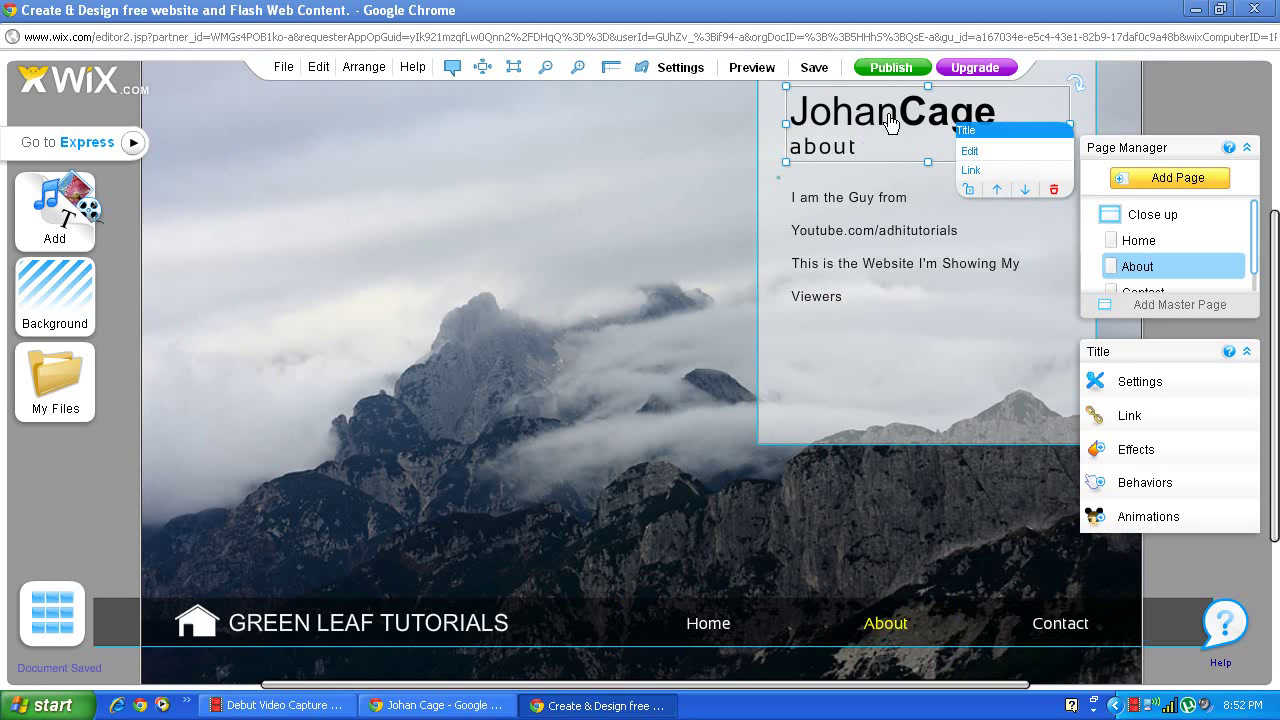
pyautogui.click(972, 151)
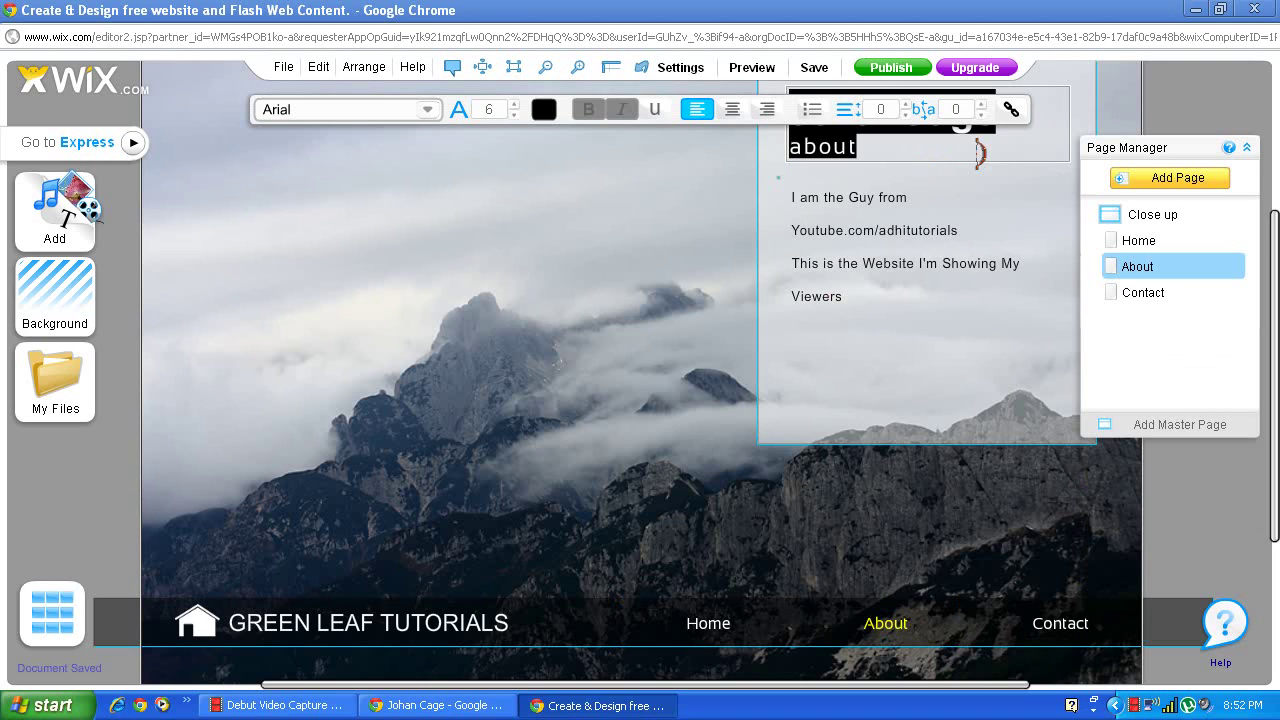
pyautogui.press('BackSpace')
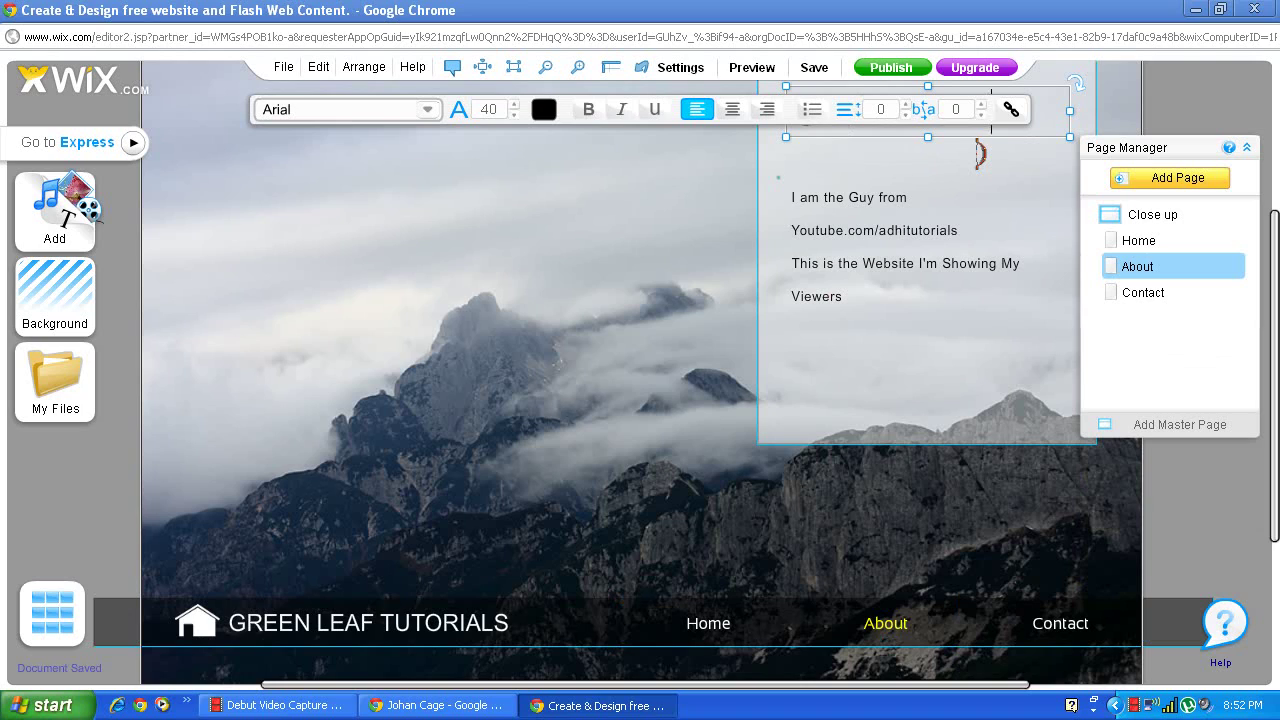
pyautogui.write('TUTORIALS')
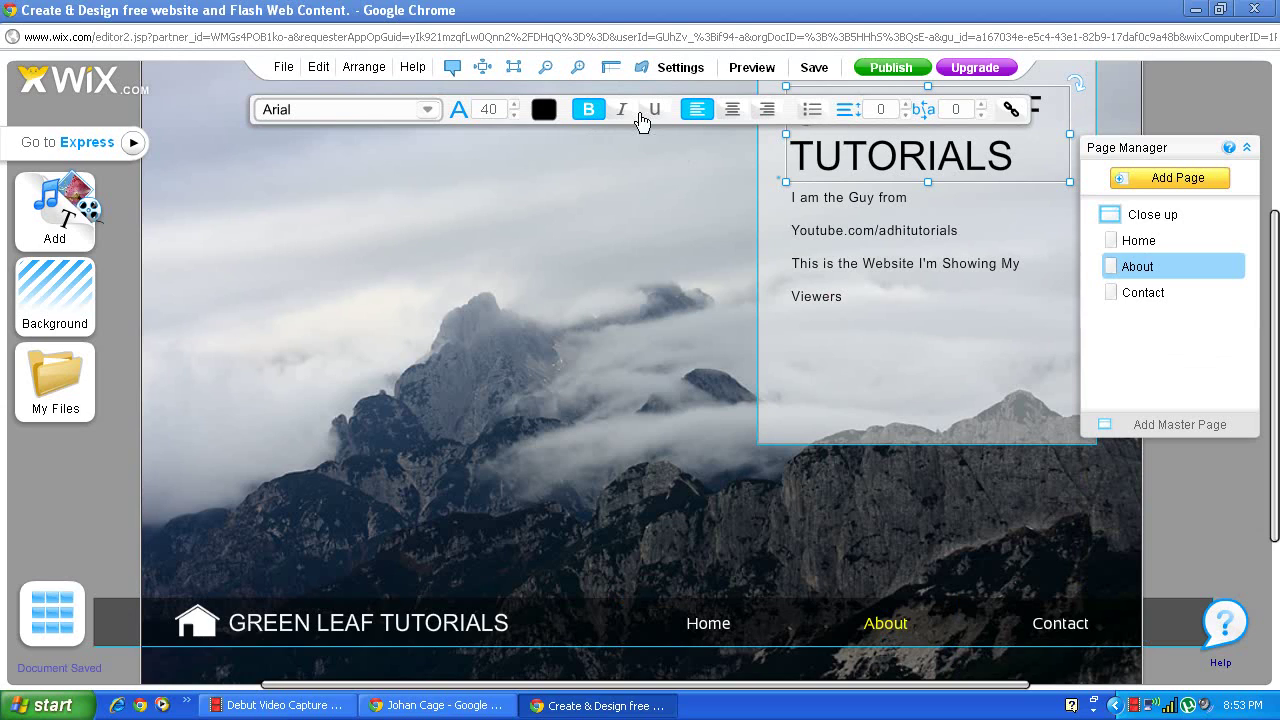
# Make the heading bold and italic, try the Blood Omen font, then revert to Arial.
pyautogui.tripleClick(938, 168)
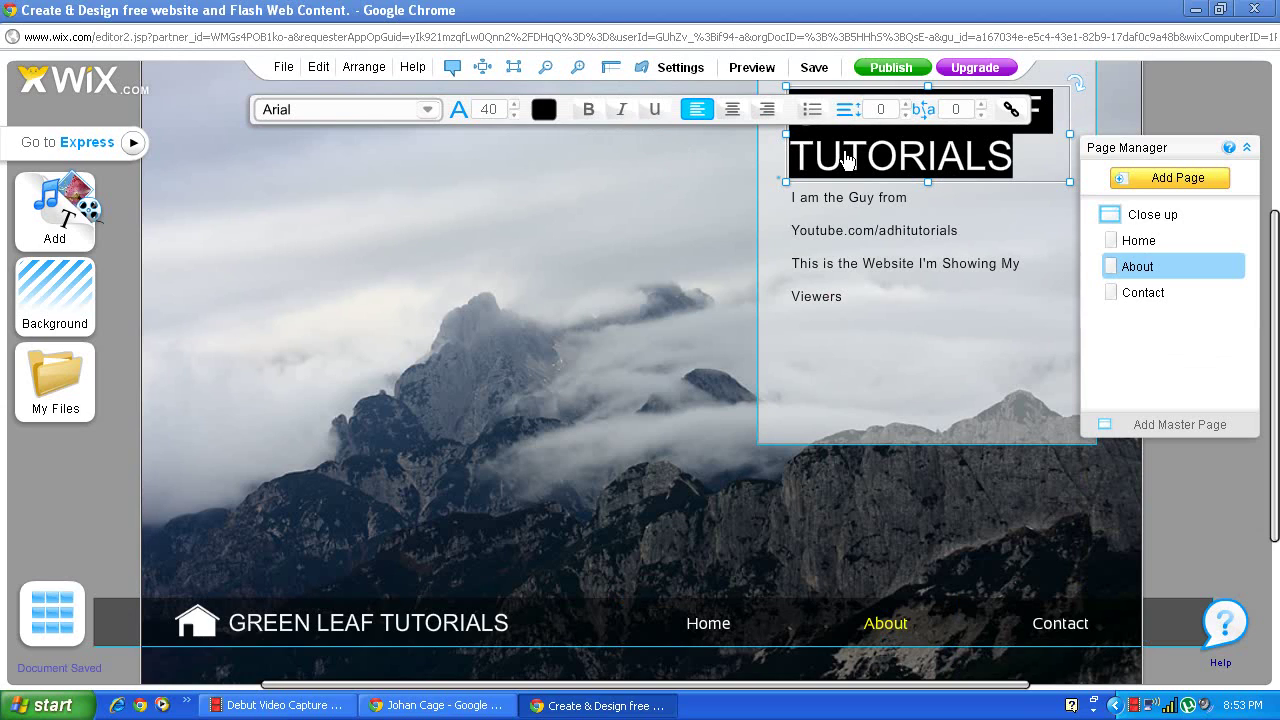
pyautogui.click(589, 109)
pyautogui.click(624, 114)
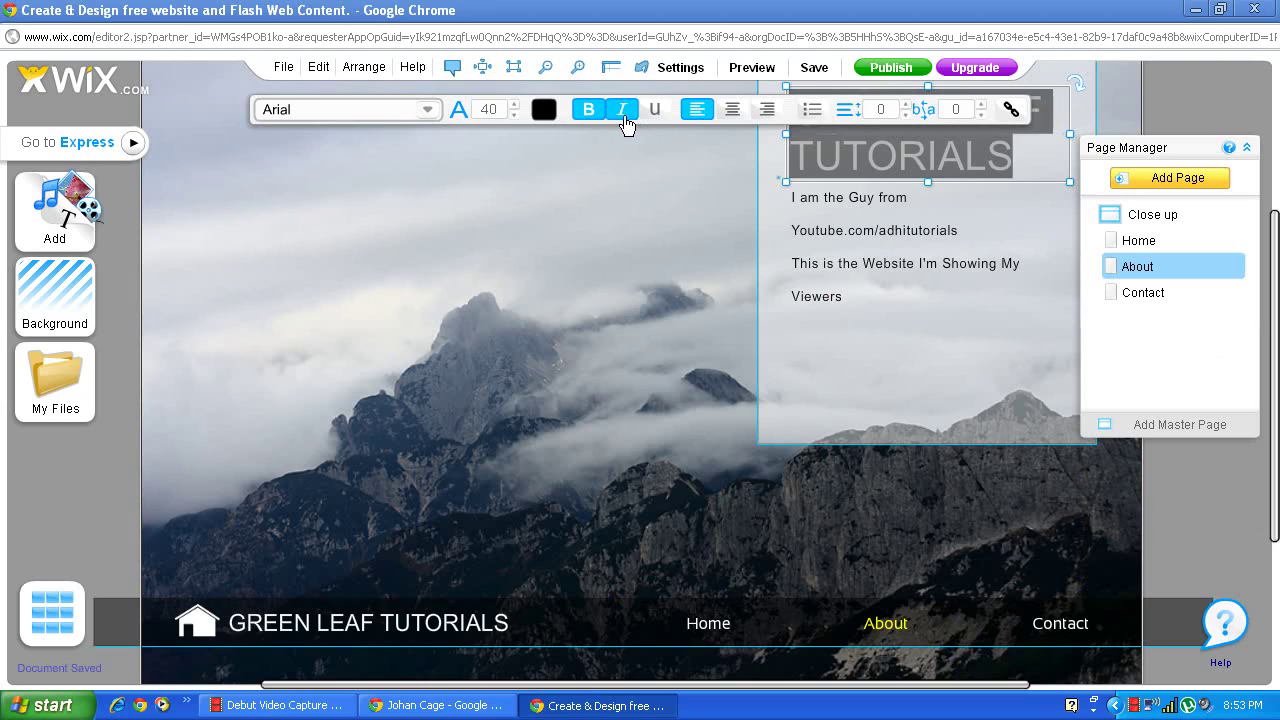
pyautogui.click(427, 109)
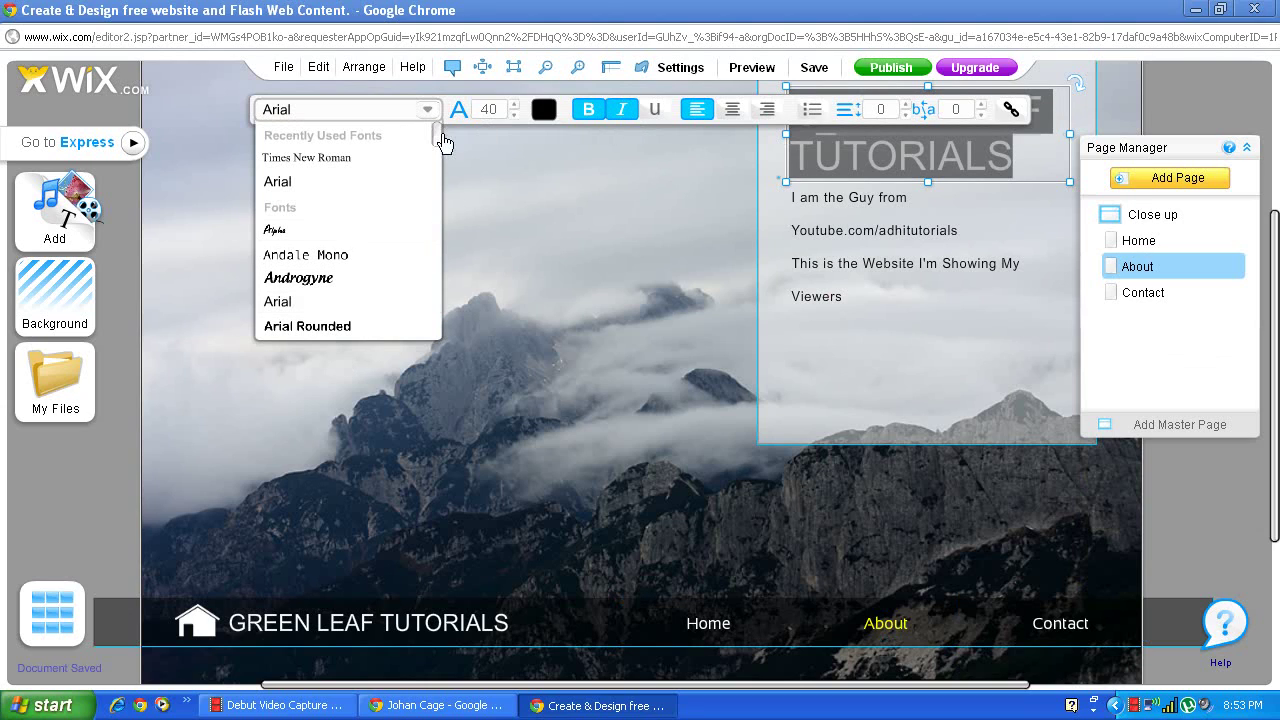
pyautogui.moveTo(436, 138); pyautogui.dragTo(438, 172)
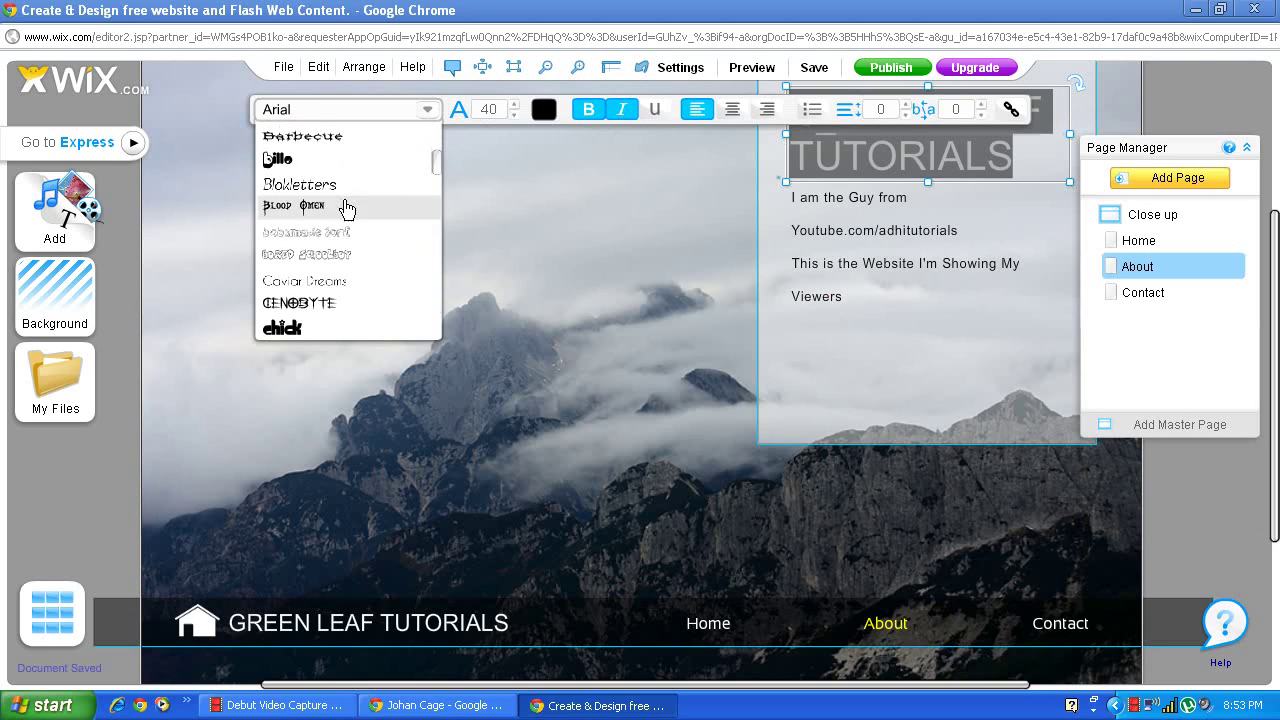
pyautogui.click(322, 207)
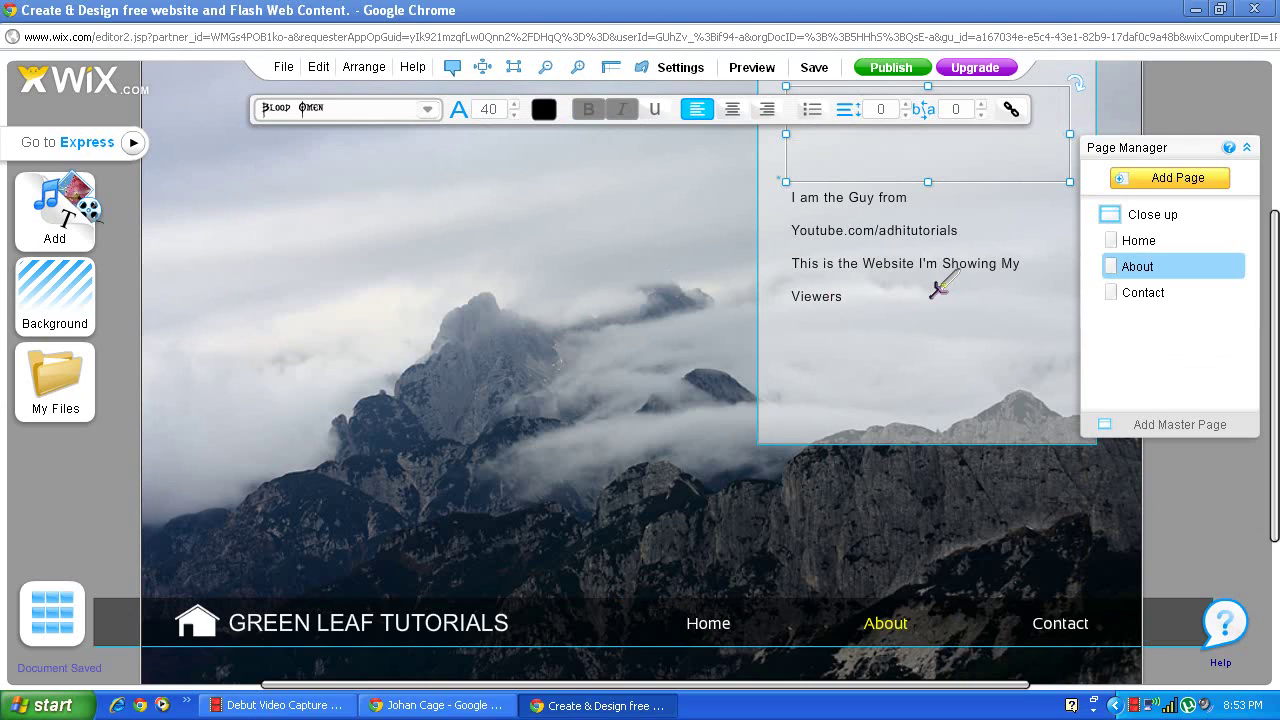
pyautogui.click(427, 109)
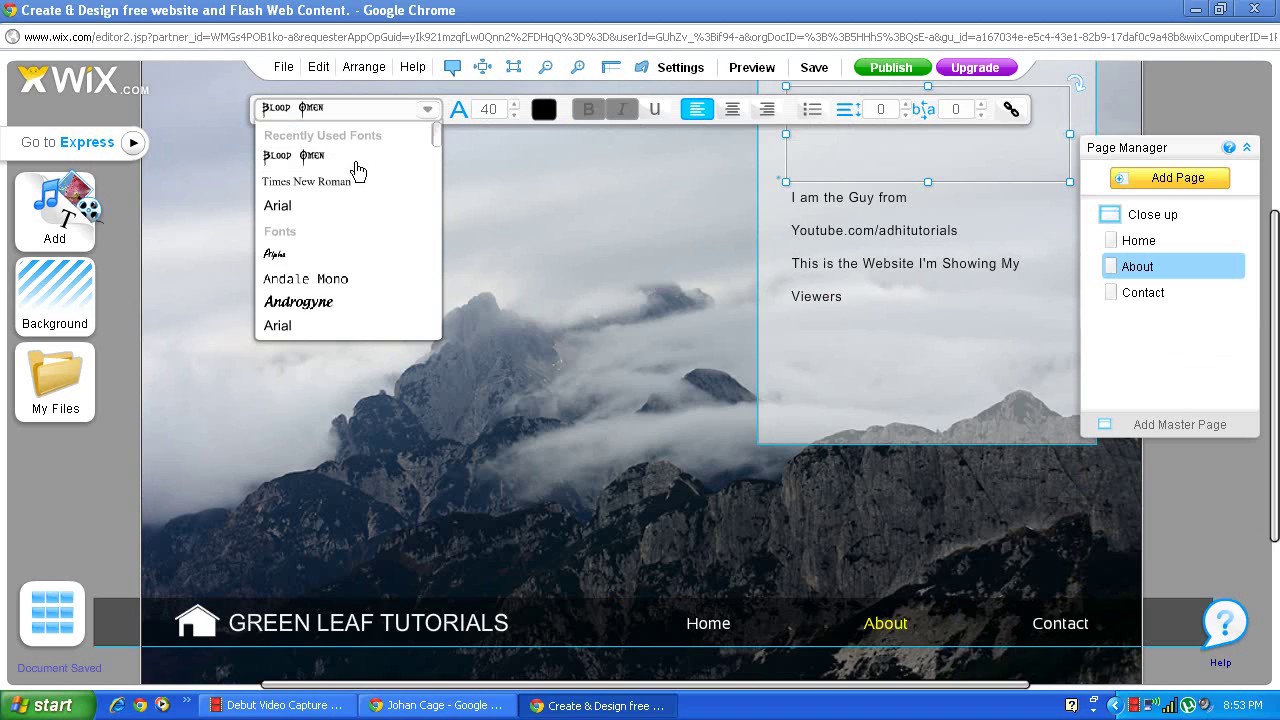
pyautogui.click(314, 207)
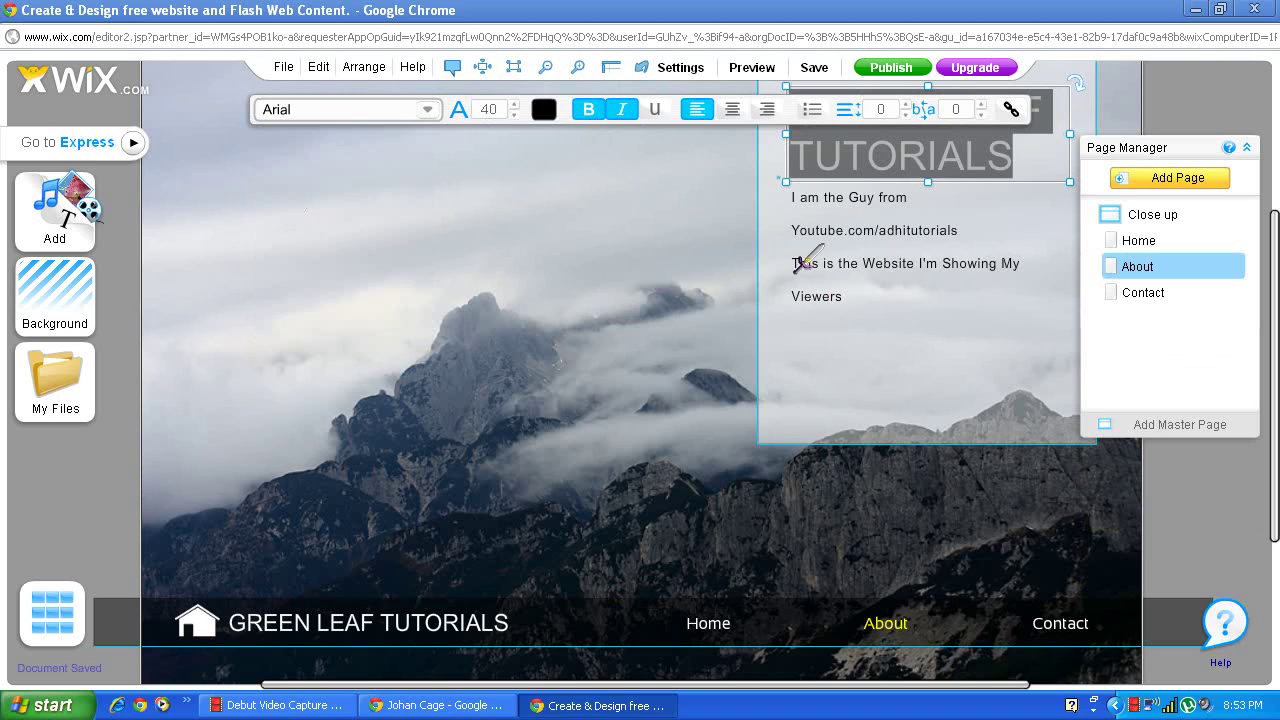
pyautogui.click(860, 268)
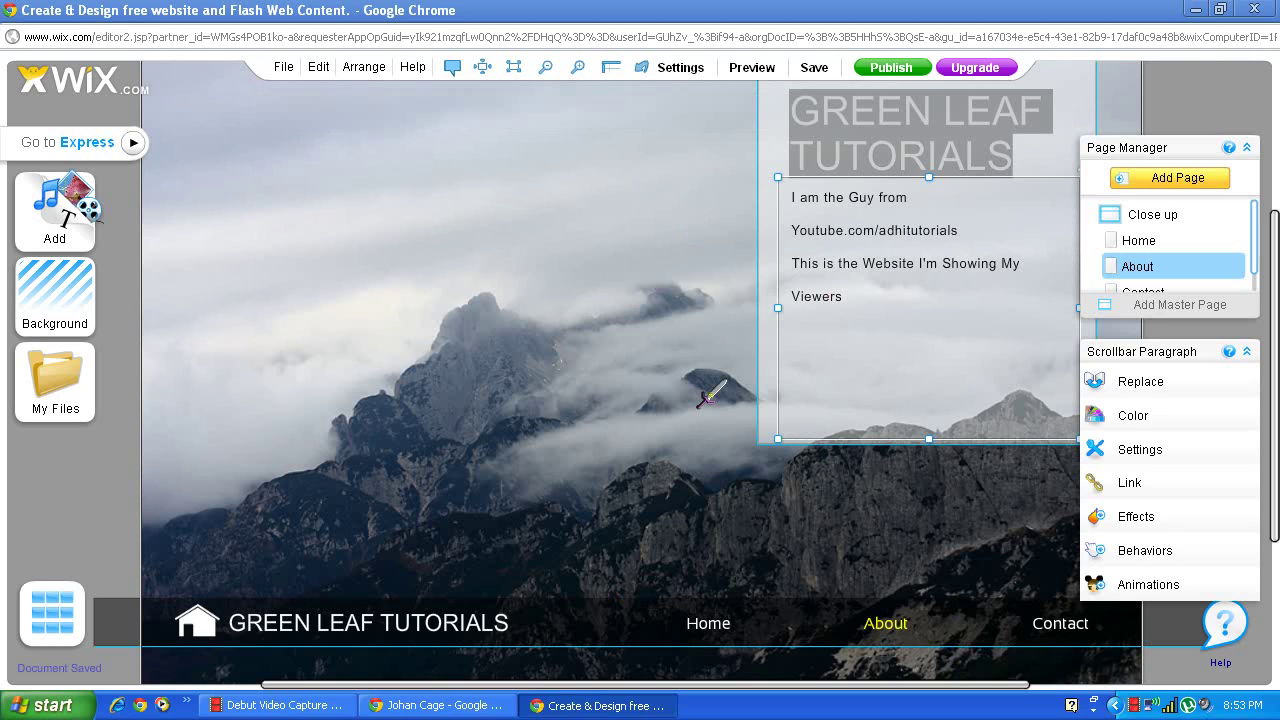
# Browse the Add panel's gallery, music and video, clip art and widget categories.
pyautogui.click(637, 432)
pyautogui.click(92, 230)
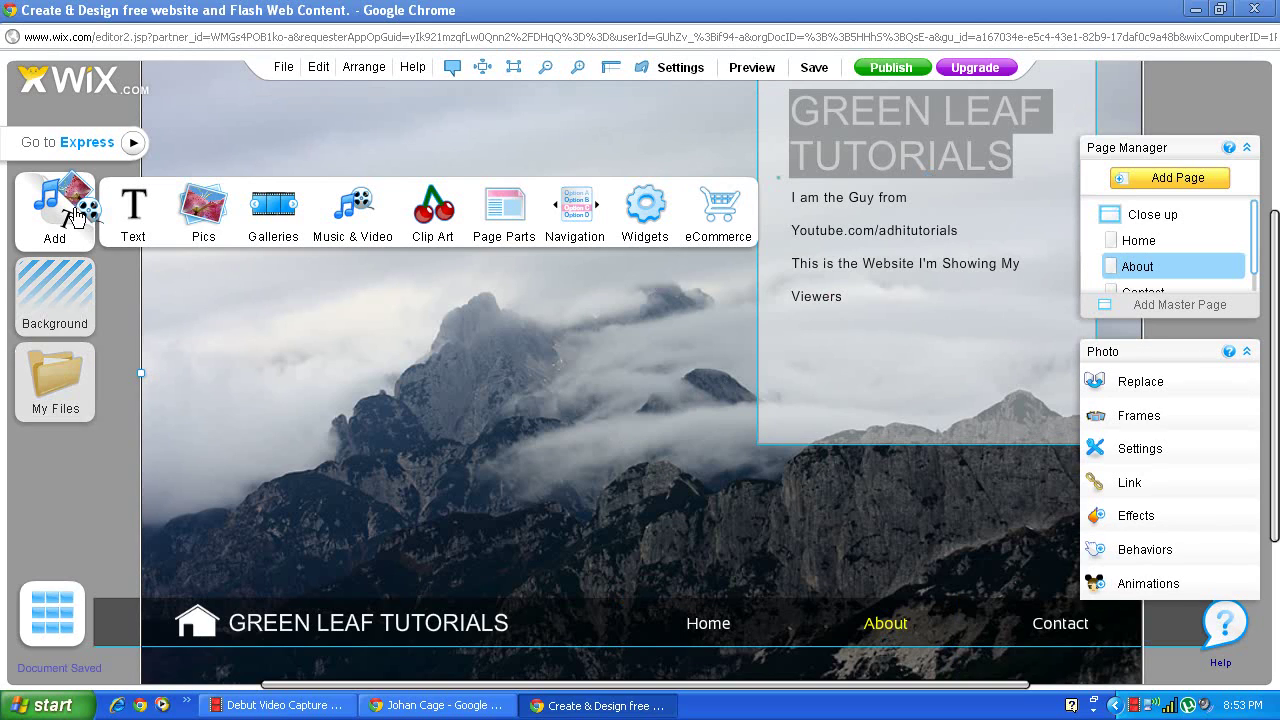
pyautogui.click(271, 226)
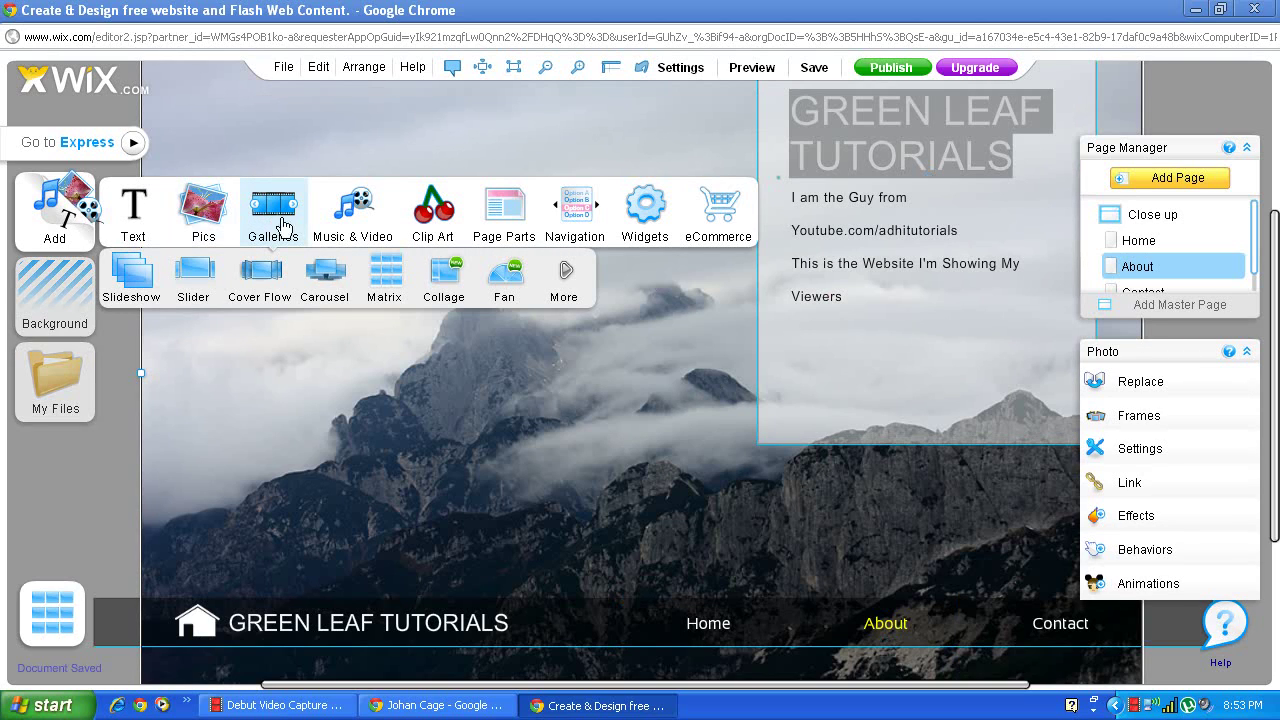
pyautogui.click(315, 226)
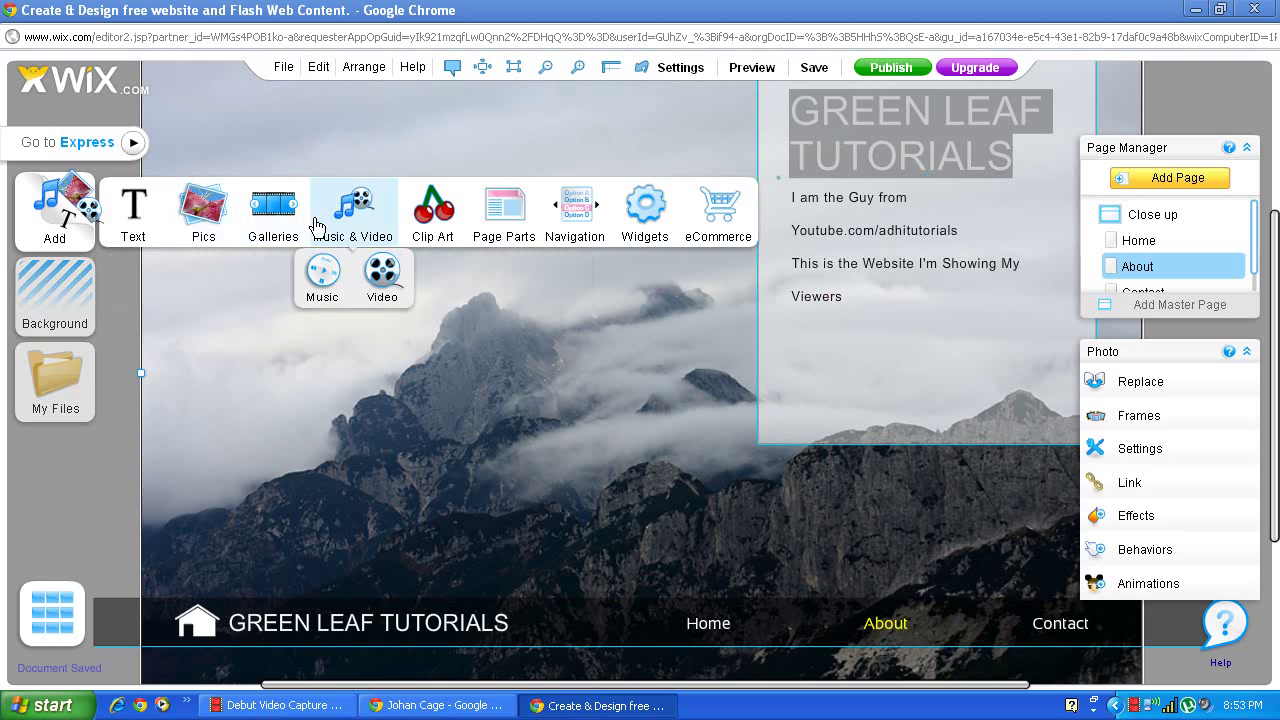
pyautogui.click(452, 224)
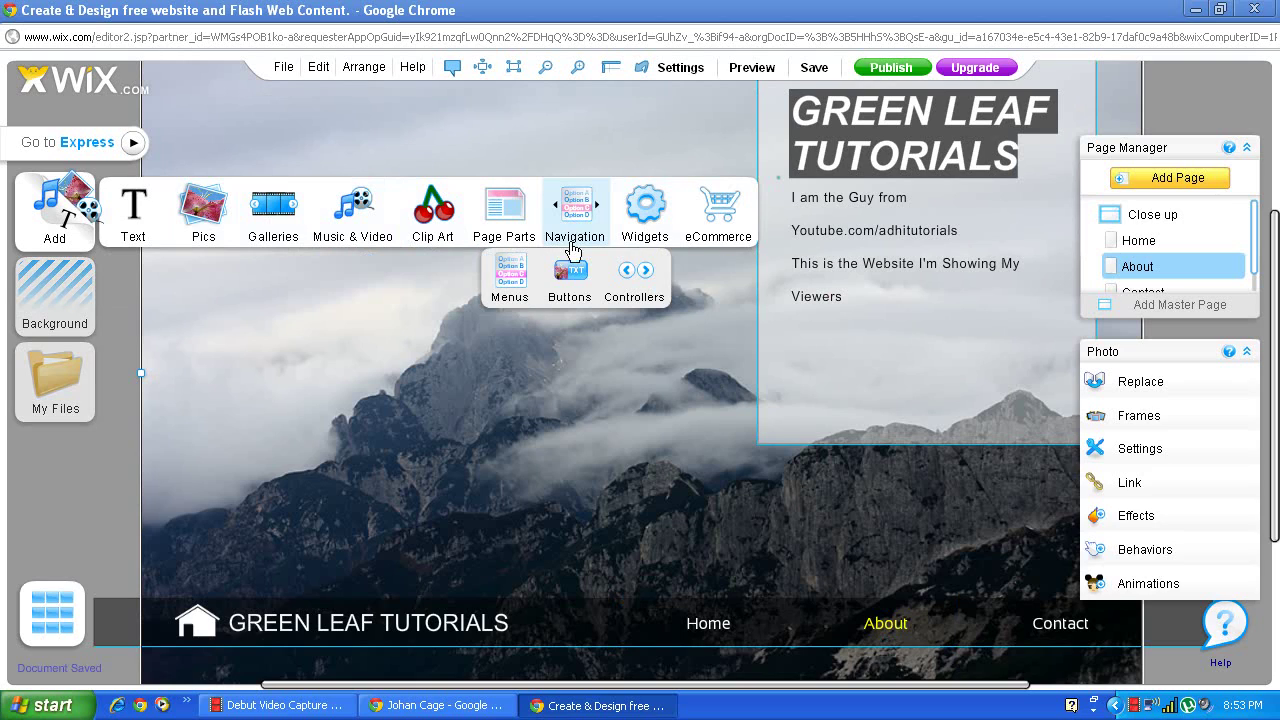
pyautogui.click(645, 210)
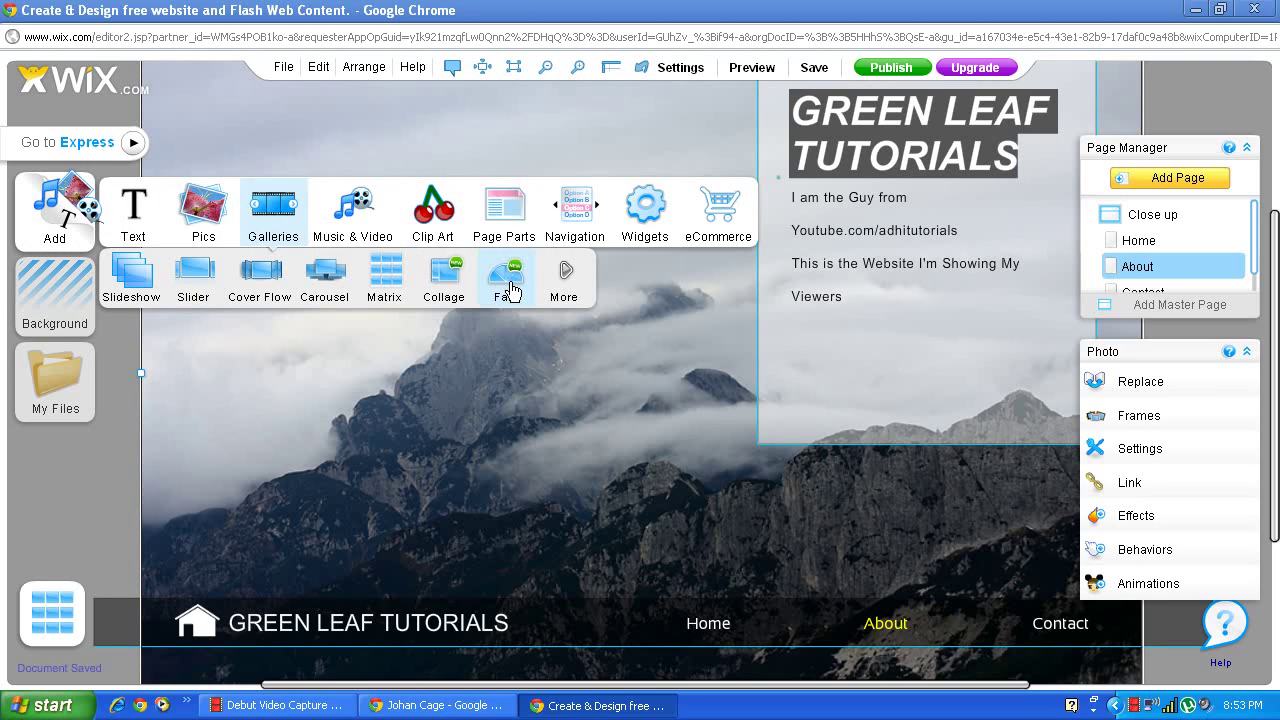
pyautogui.moveTo(352, 212)
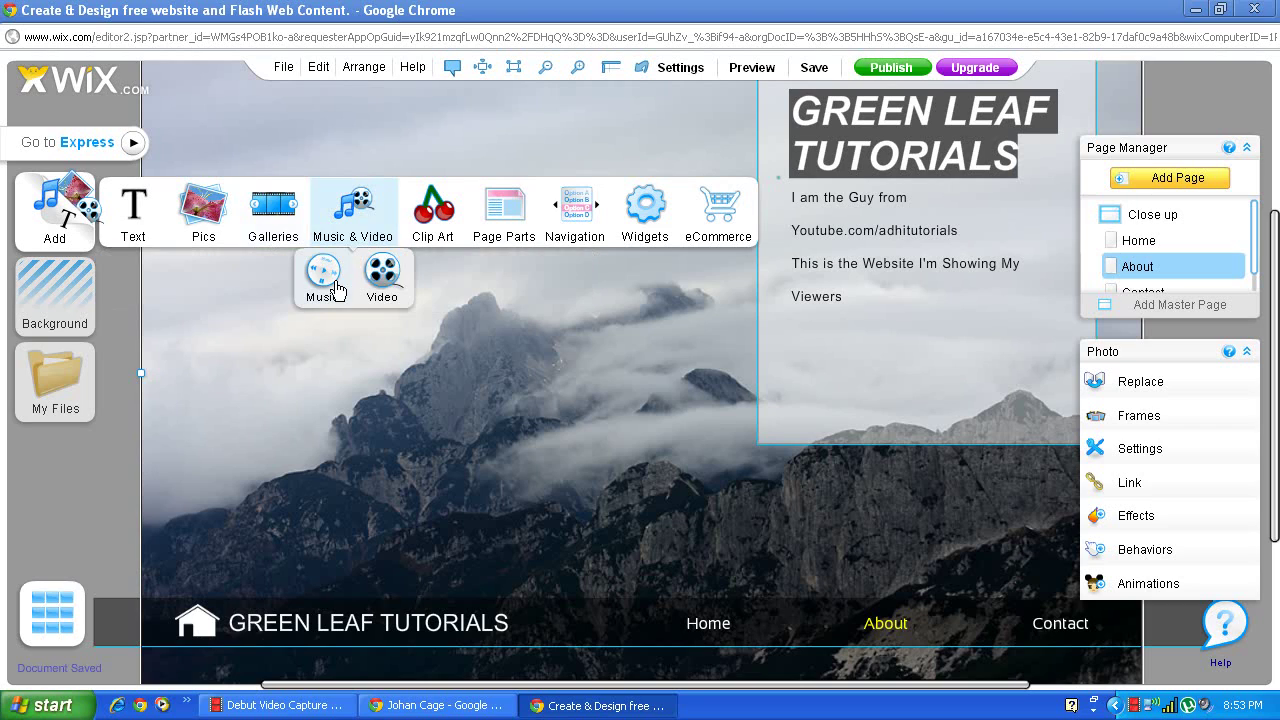
# Add the Down By Low track from Wix Music and enlarge its player over the mountains.
pyautogui.click(330, 282)
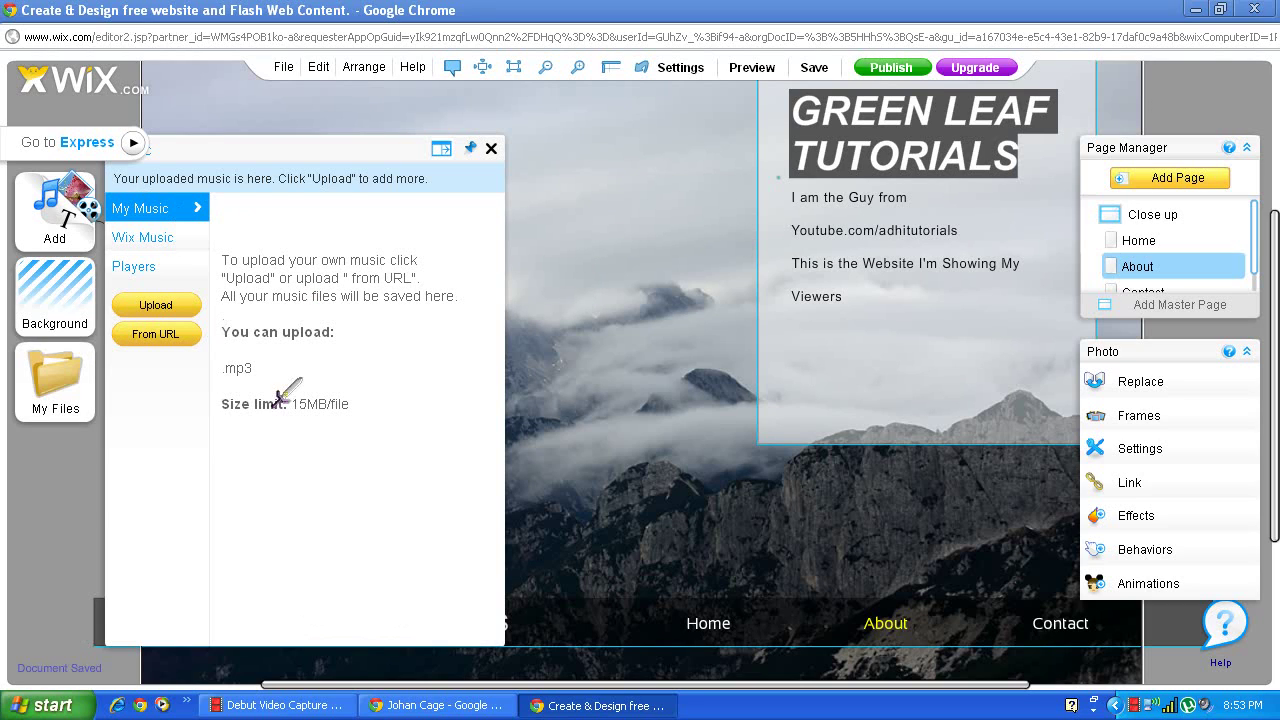
pyautogui.click(155, 246)
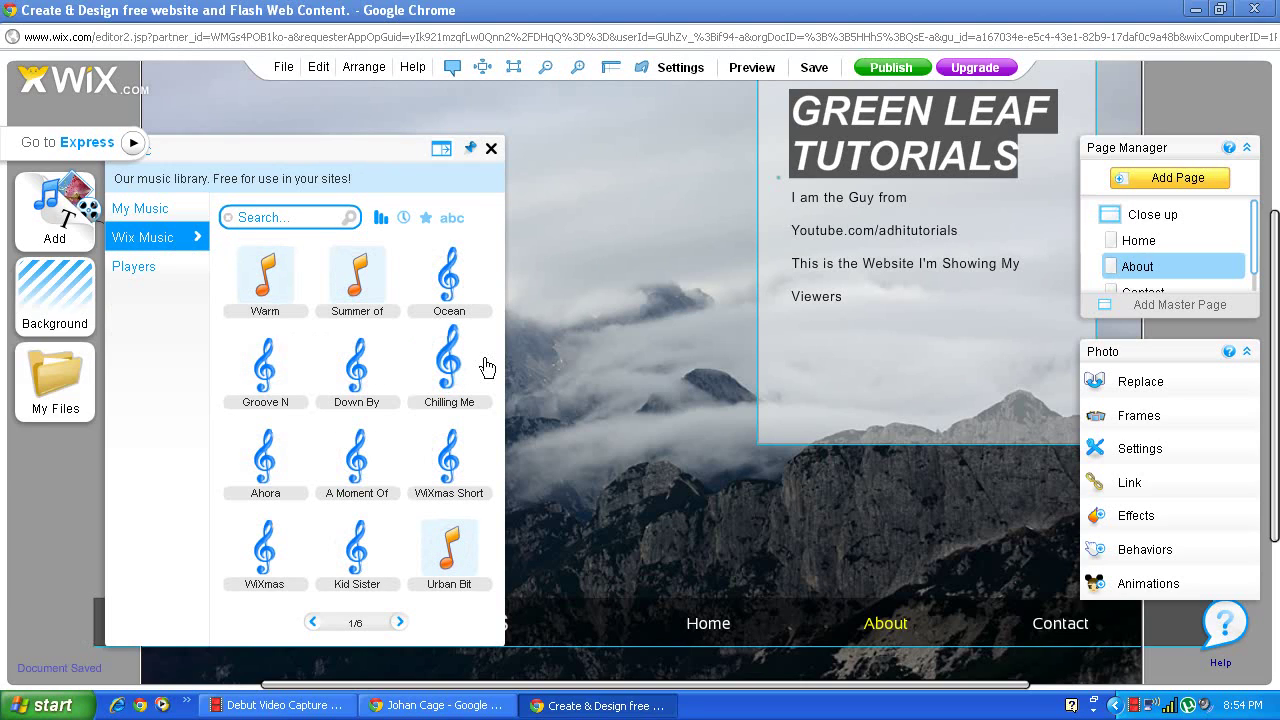
pyautogui.click(355, 373)
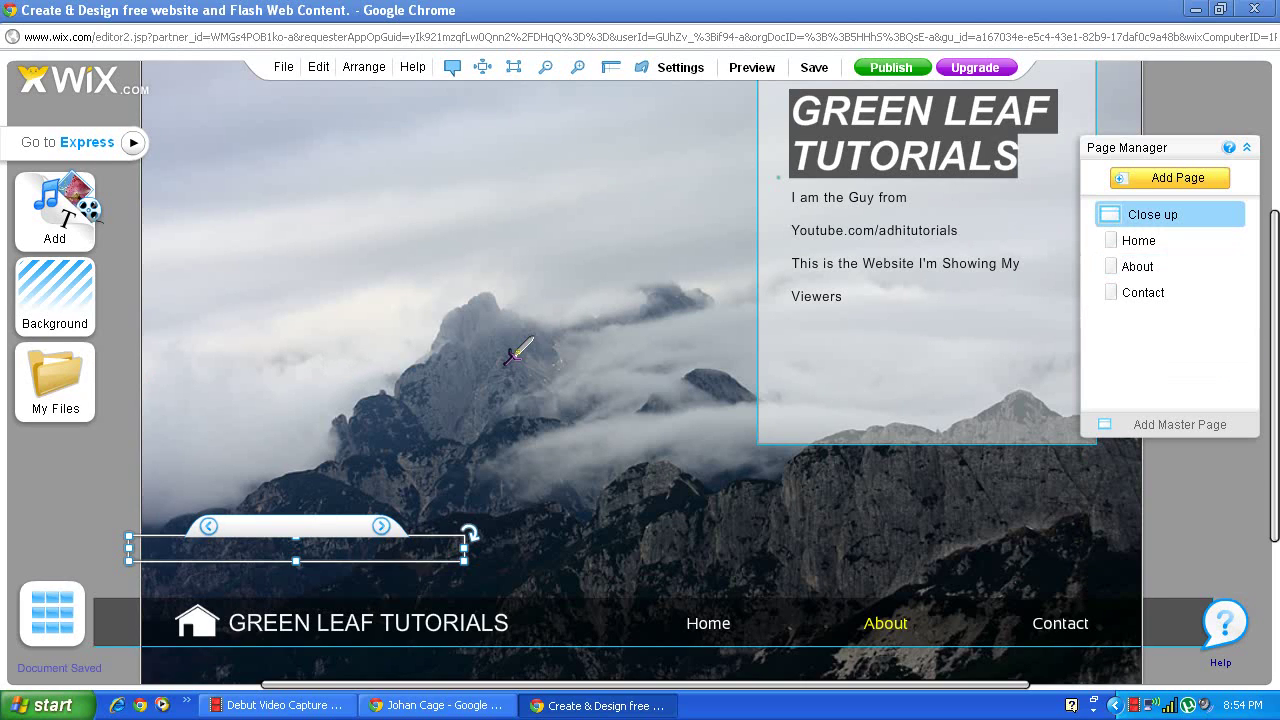
pyautogui.click(297, 530)
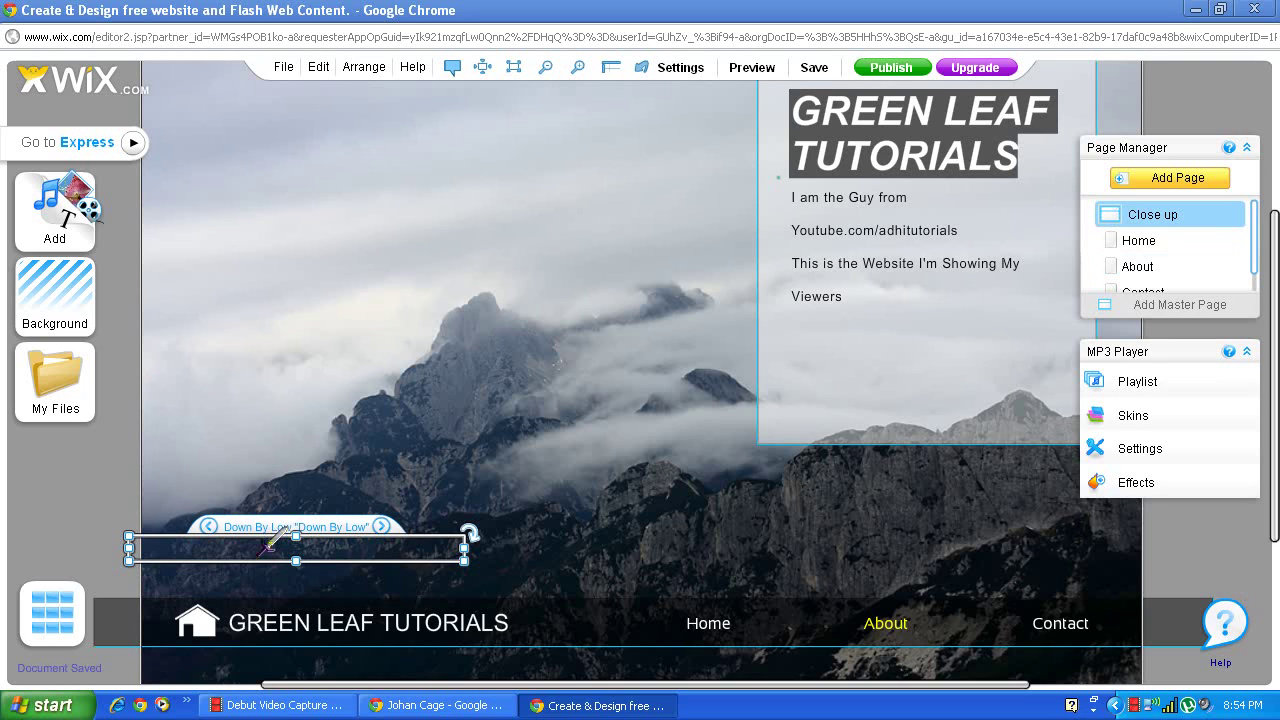
pyautogui.moveTo(270, 545)
pyautogui.mouseDown()
pyautogui.moveTo(432, 410)
pyautogui.moveTo(530, 414)
pyautogui.moveTo(510, 495)
pyautogui.mouseUp()
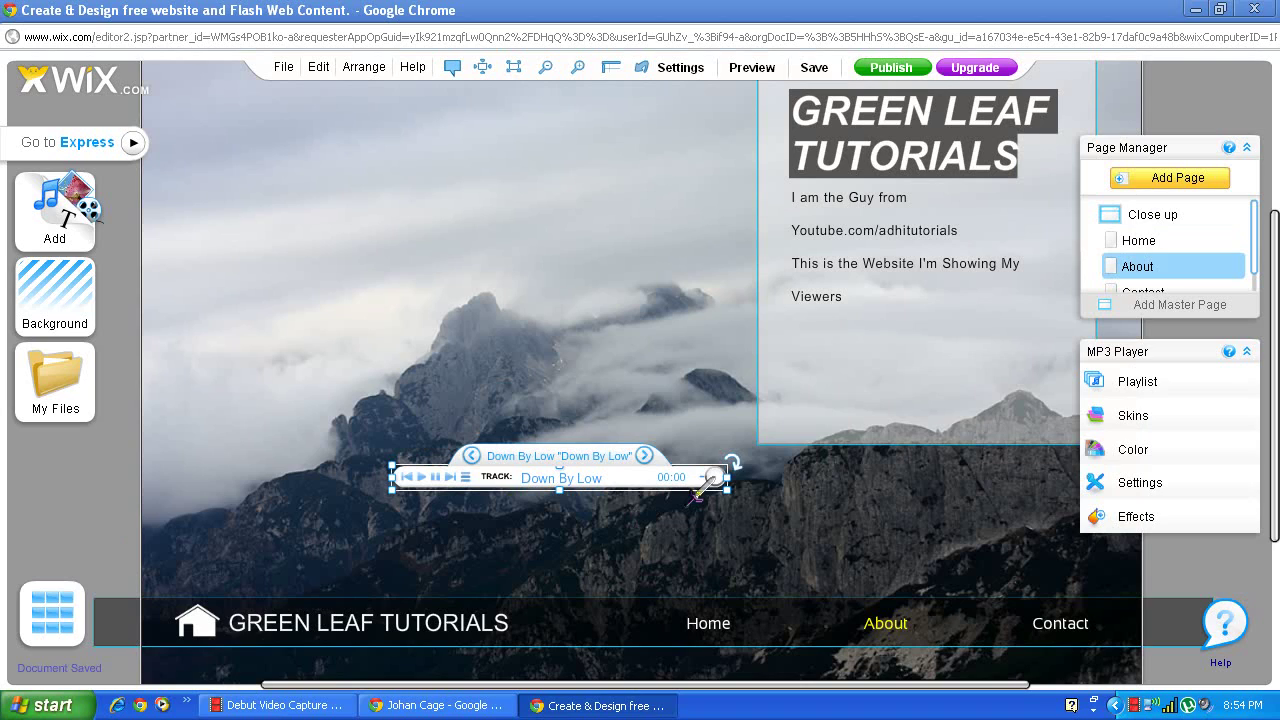
pyautogui.moveTo(559, 490)
pyautogui.mouseDown()
pyautogui.moveTo(566, 565)
pyautogui.moveTo(568, 524)
pyautogui.mouseUp()
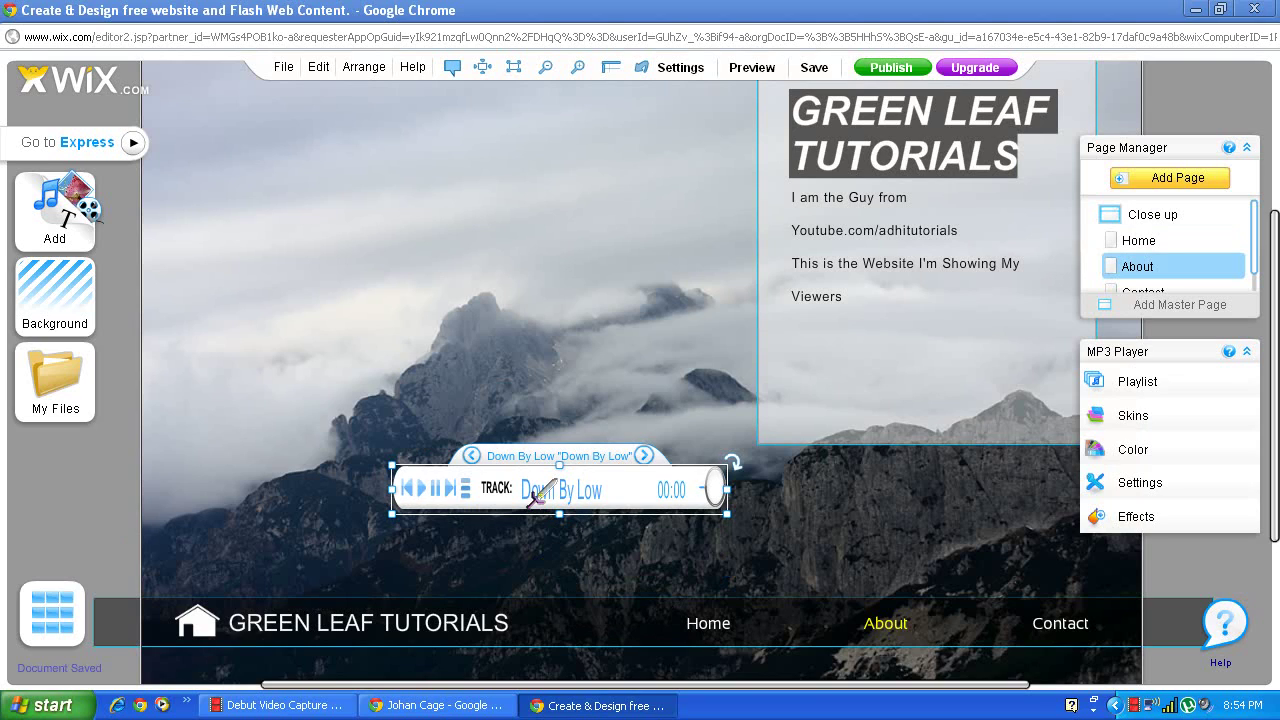
# Reselect the music player and ask to delete it from its right-click menu.
pyautogui.click(535, 425)
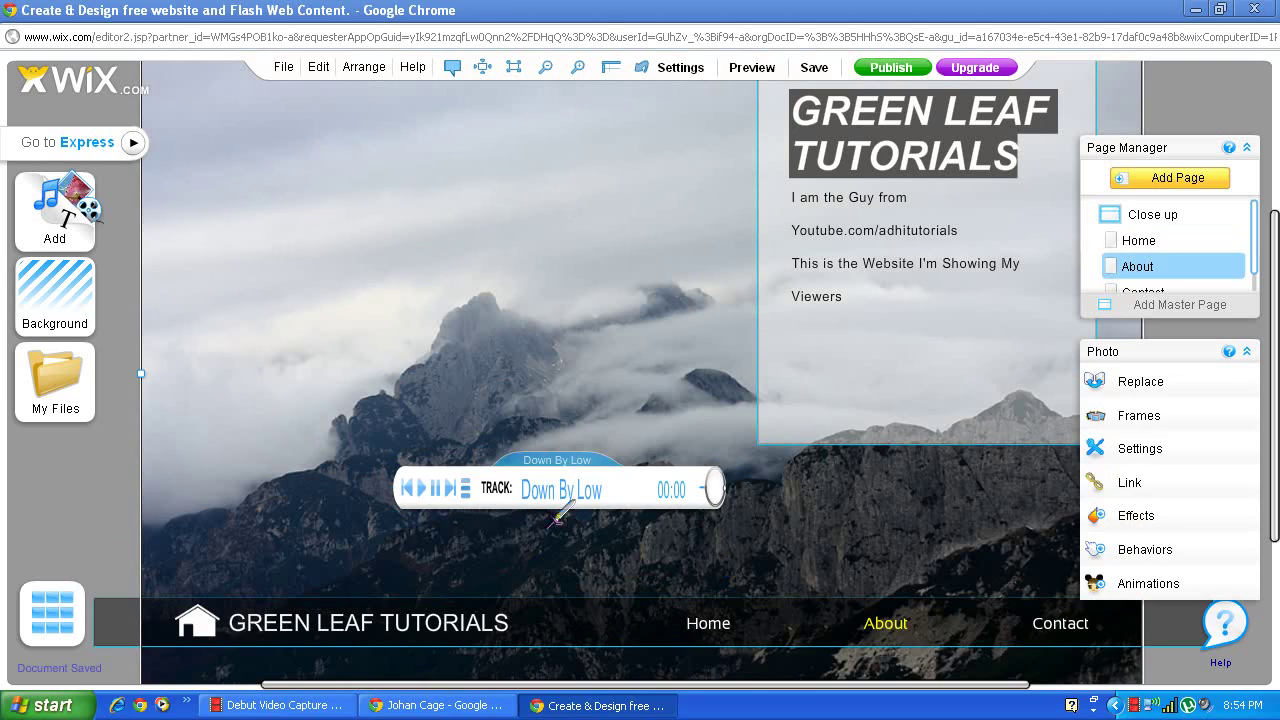
pyautogui.click(437, 494)
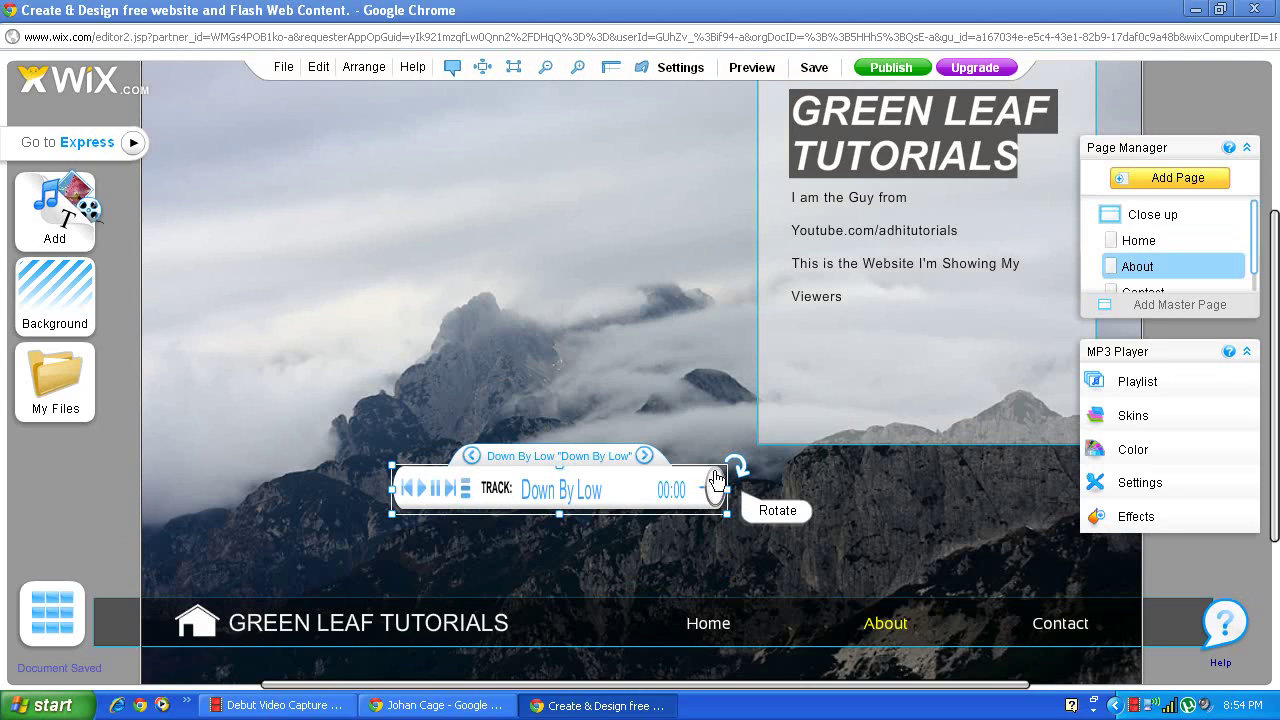
pyautogui.rightClick(656, 492)
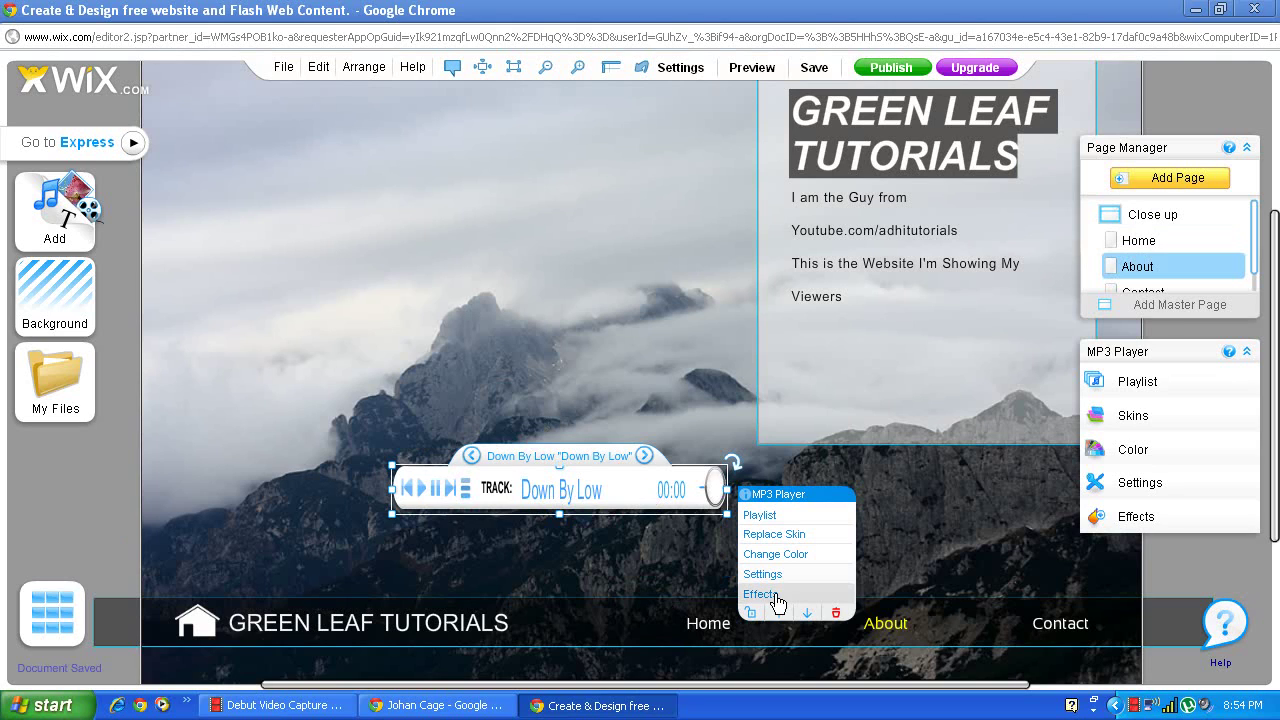
pyautogui.click(836, 613)
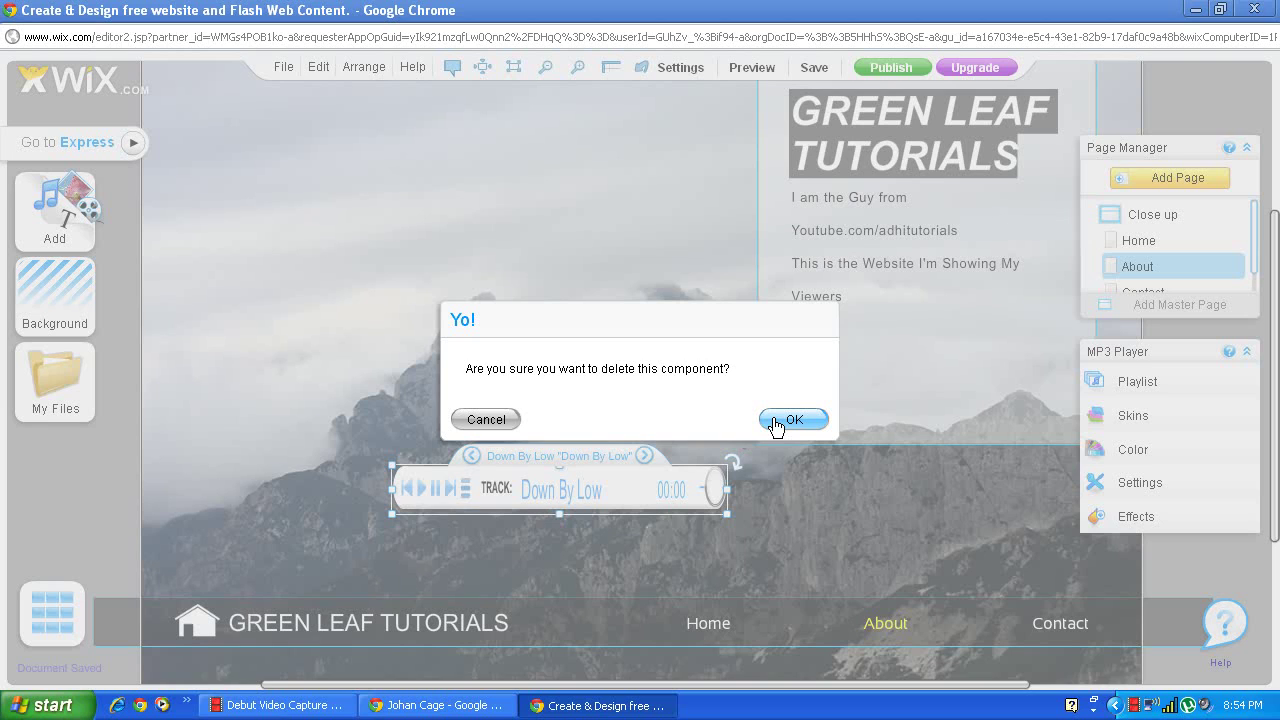
# Confirm the music player's removal and open the Animations clip-art library.
pyautogui.click(776, 420)
pyautogui.click(35, 215)
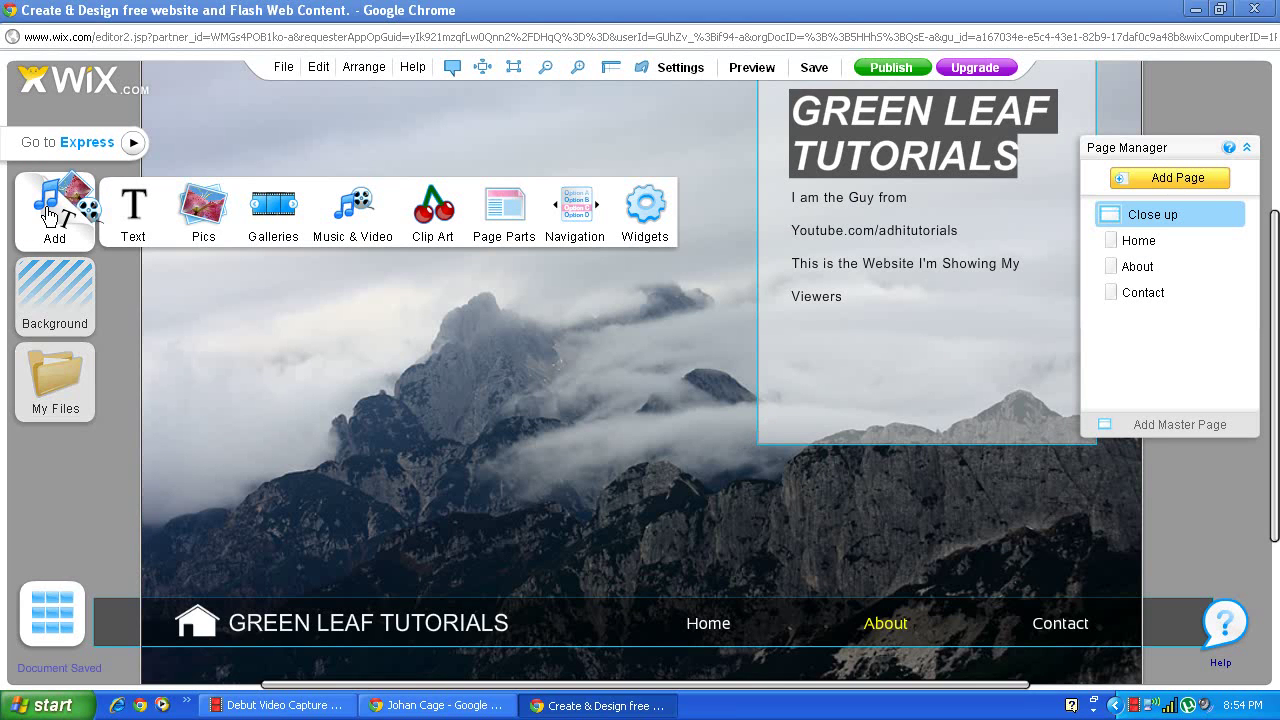
pyautogui.click(134, 212)
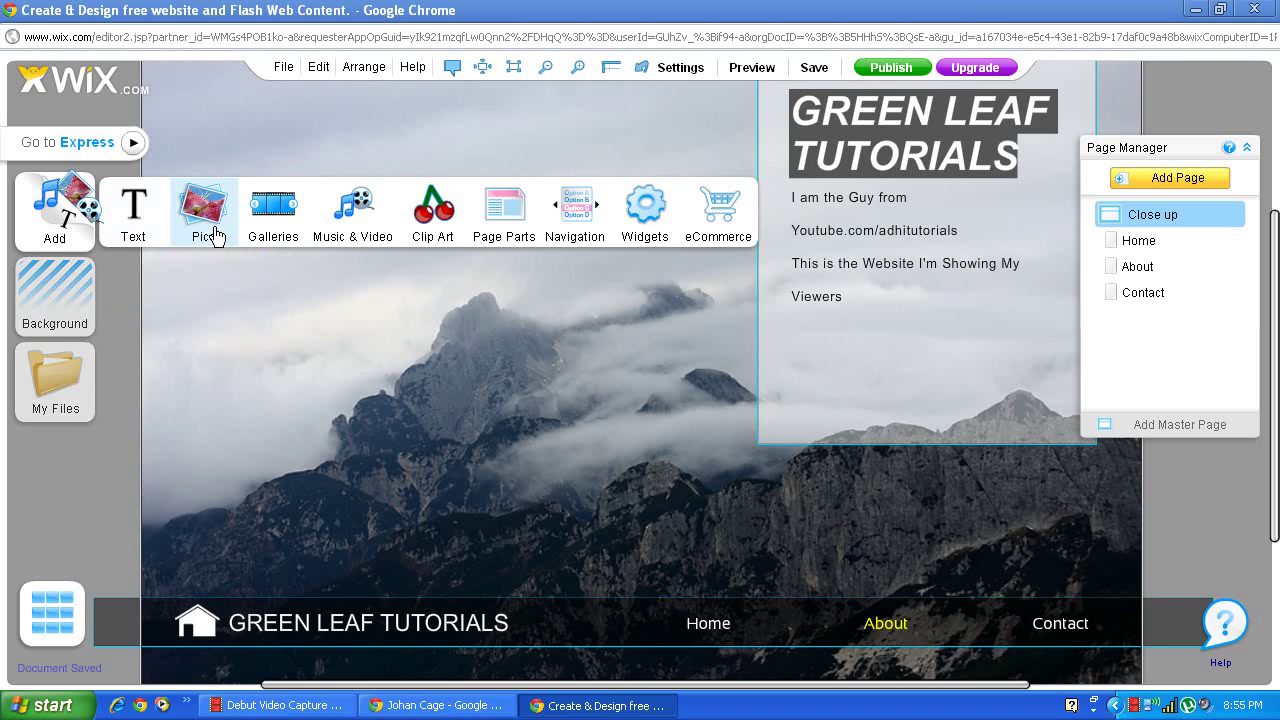
pyautogui.moveTo(352, 212)
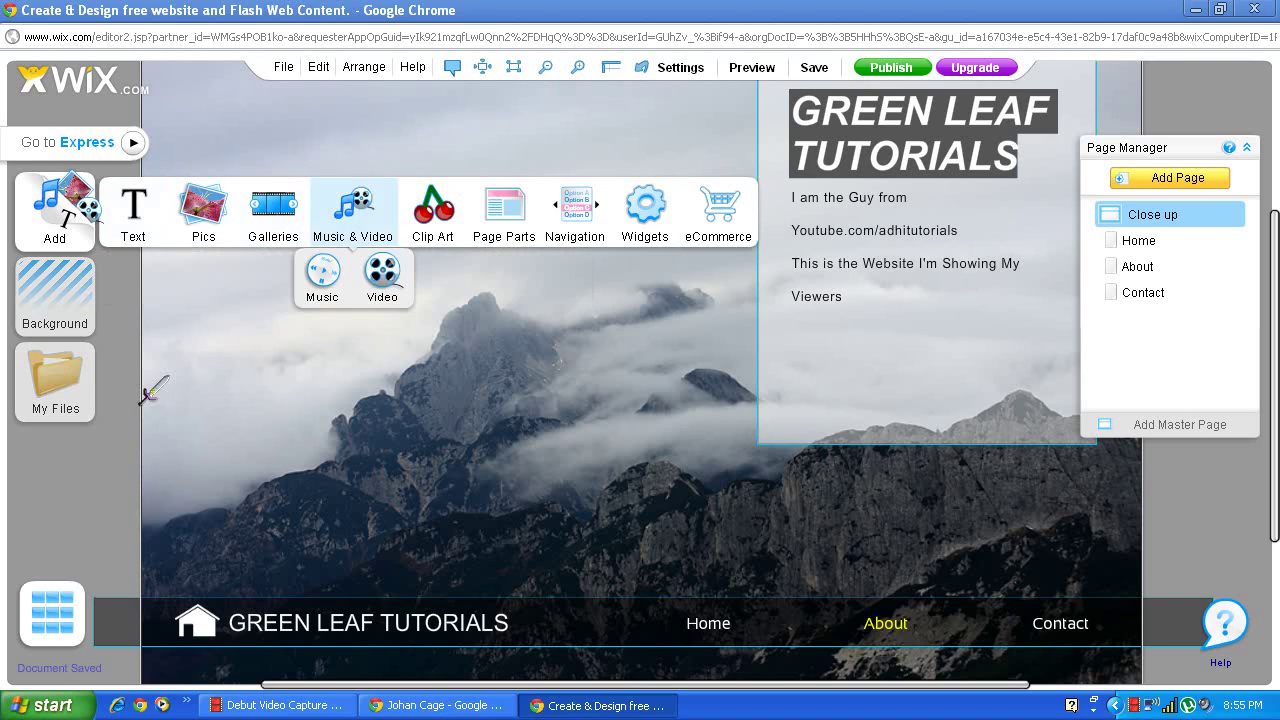
pyautogui.click(75, 225)
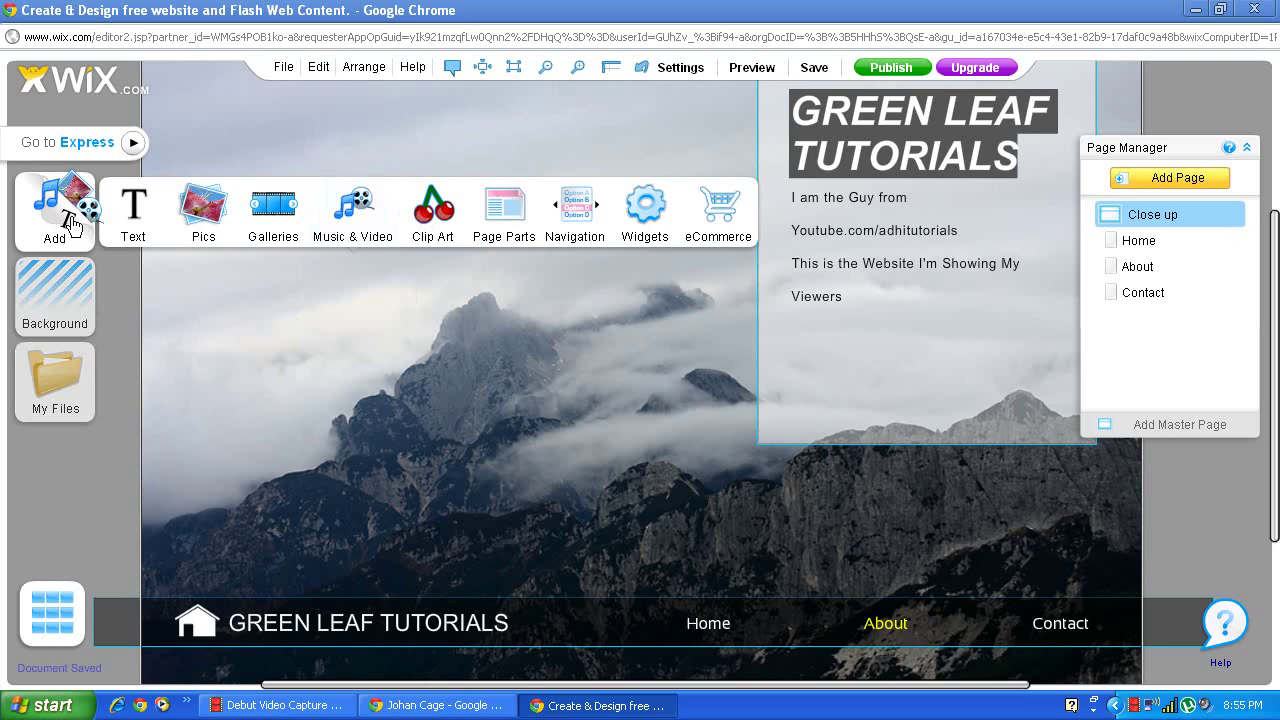
pyautogui.click(428, 224)
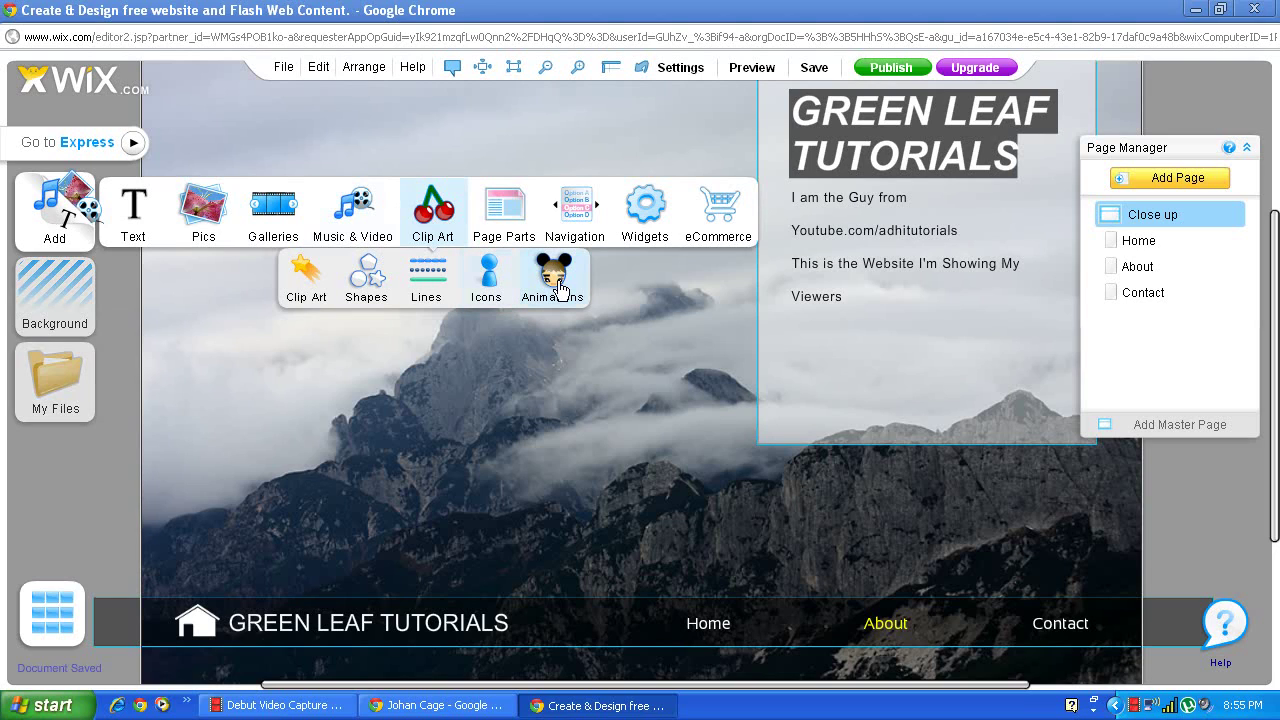
pyautogui.click(558, 290)
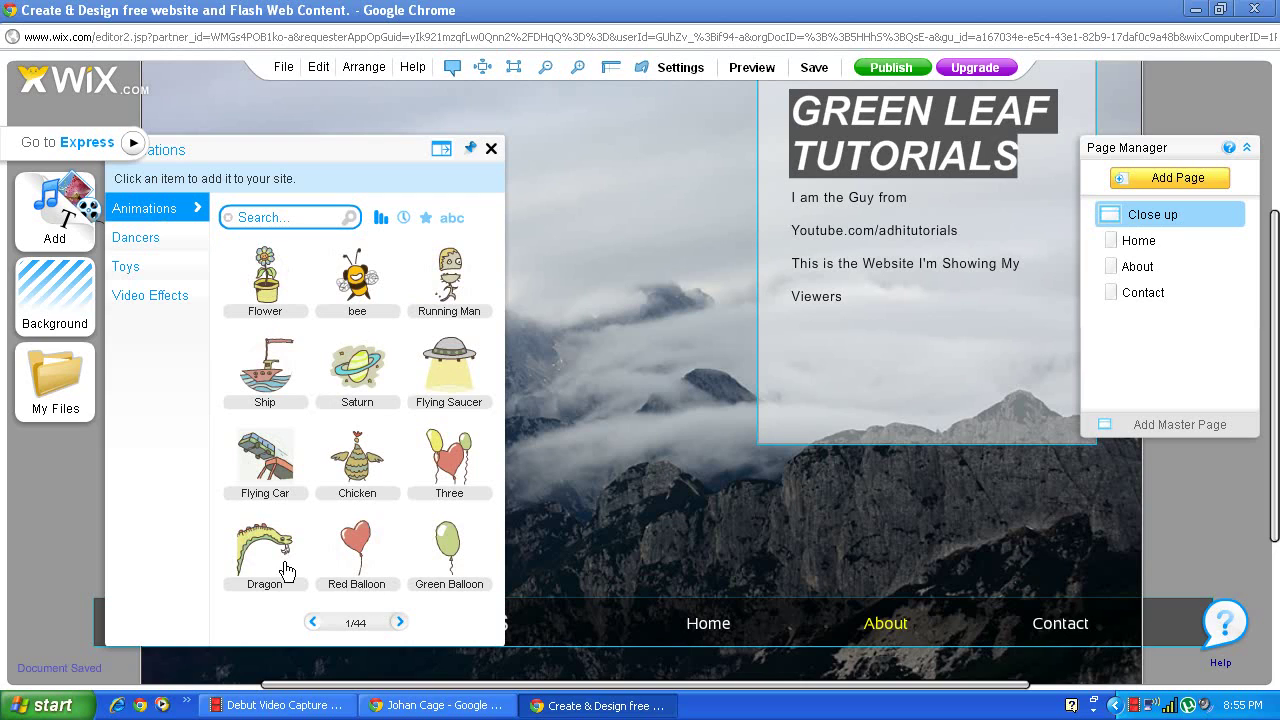
# Add the Flying Car animation and position it, enlarged, in the middle of the mountains.
pyautogui.click(265, 465)
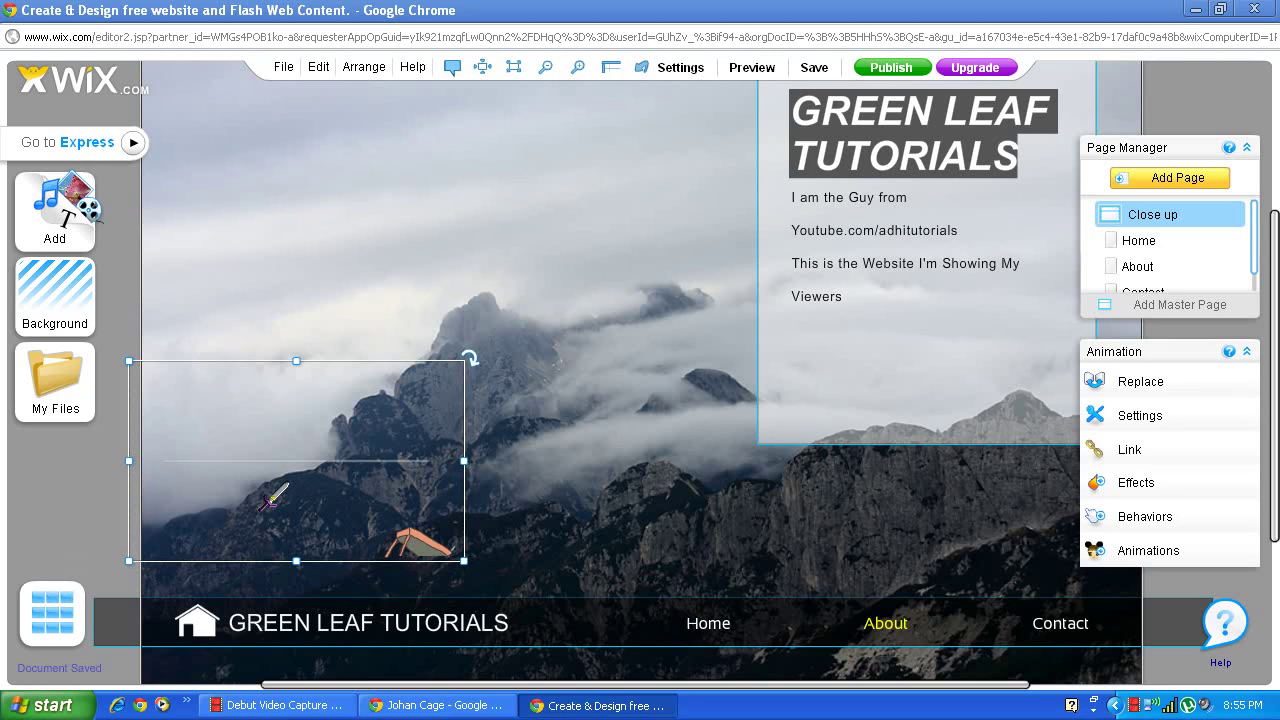
pyautogui.moveTo(268, 497); pyautogui.dragTo(497, 285)
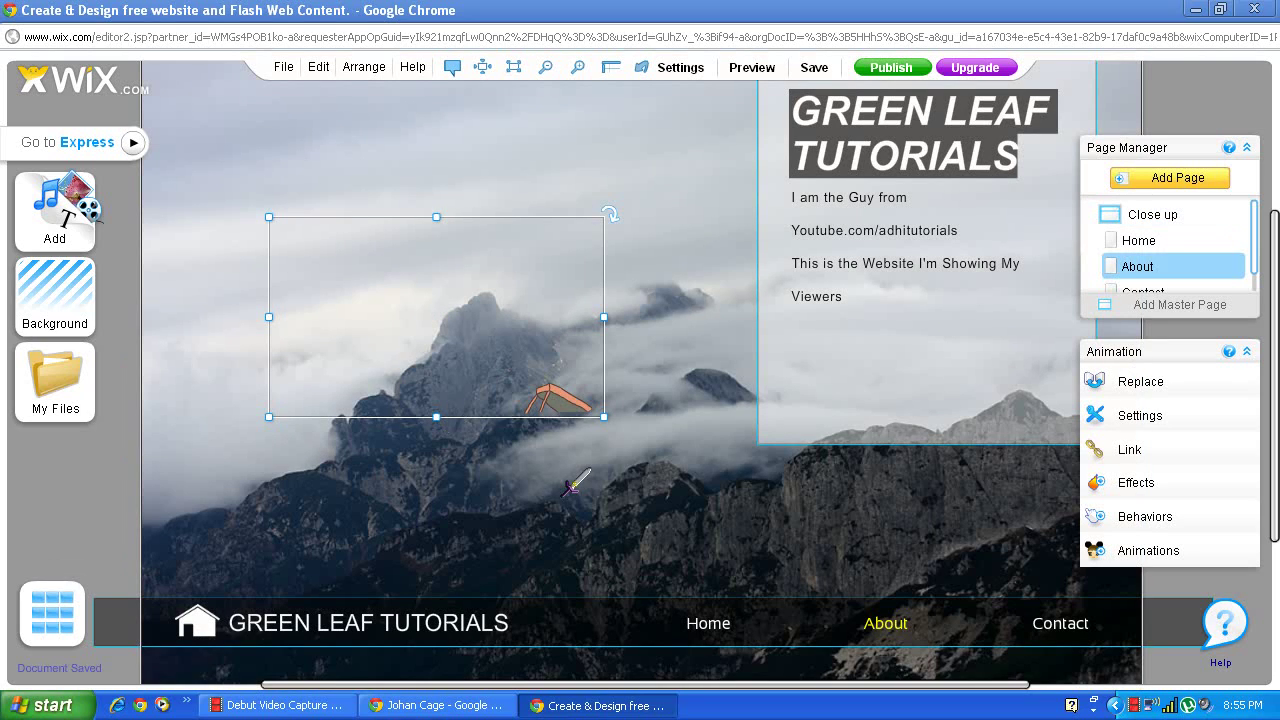
pyautogui.moveTo(604, 418); pyautogui.dragTo(774, 518)
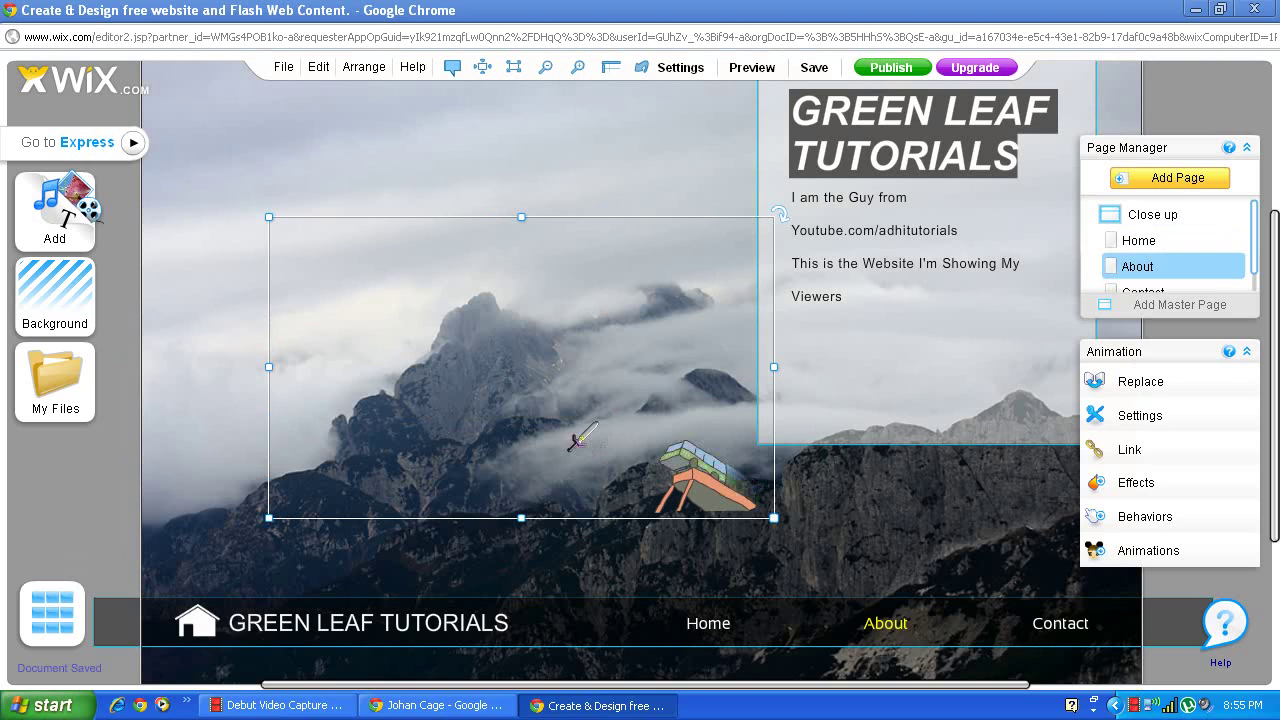
pyautogui.moveTo(582, 461)
pyautogui.mouseDown()
pyautogui.moveTo(627, 489)
pyautogui.moveTo(667, 543)
pyautogui.moveTo(670, 522)
pyautogui.mouseUp()
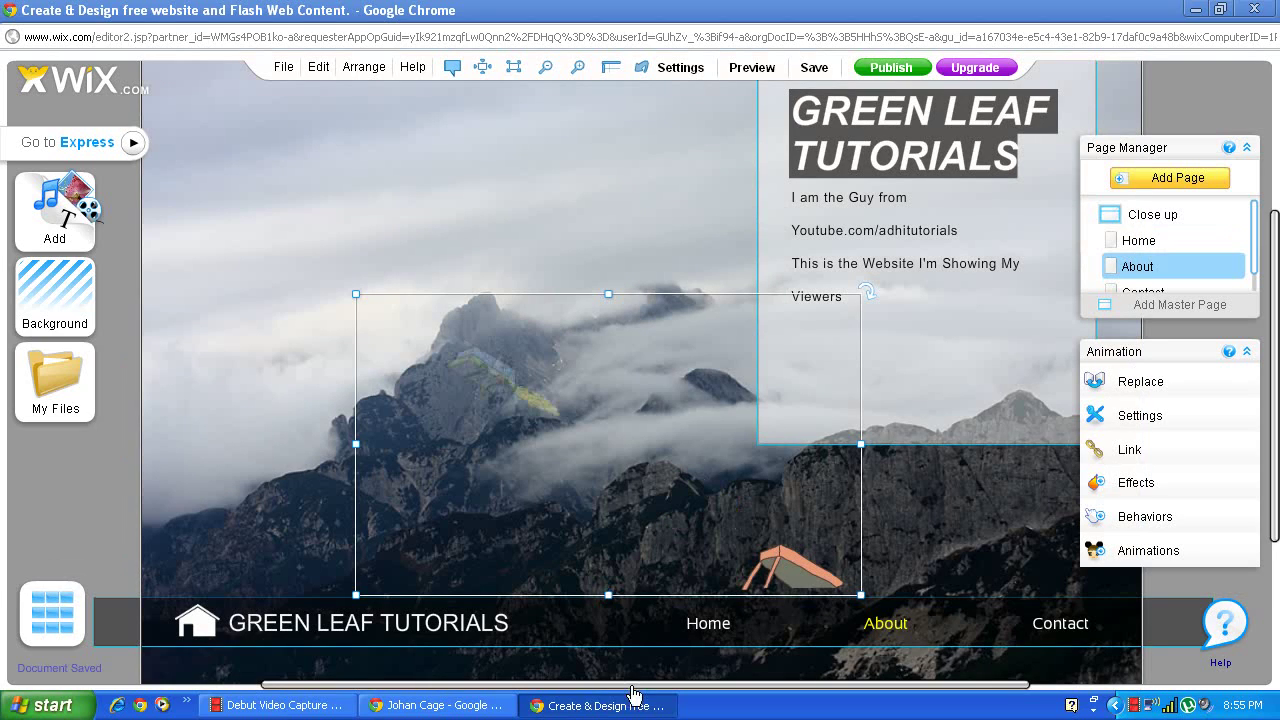
# Go to the Contact page and put its address paragraph into text editing.
pyautogui.click(1057, 637)
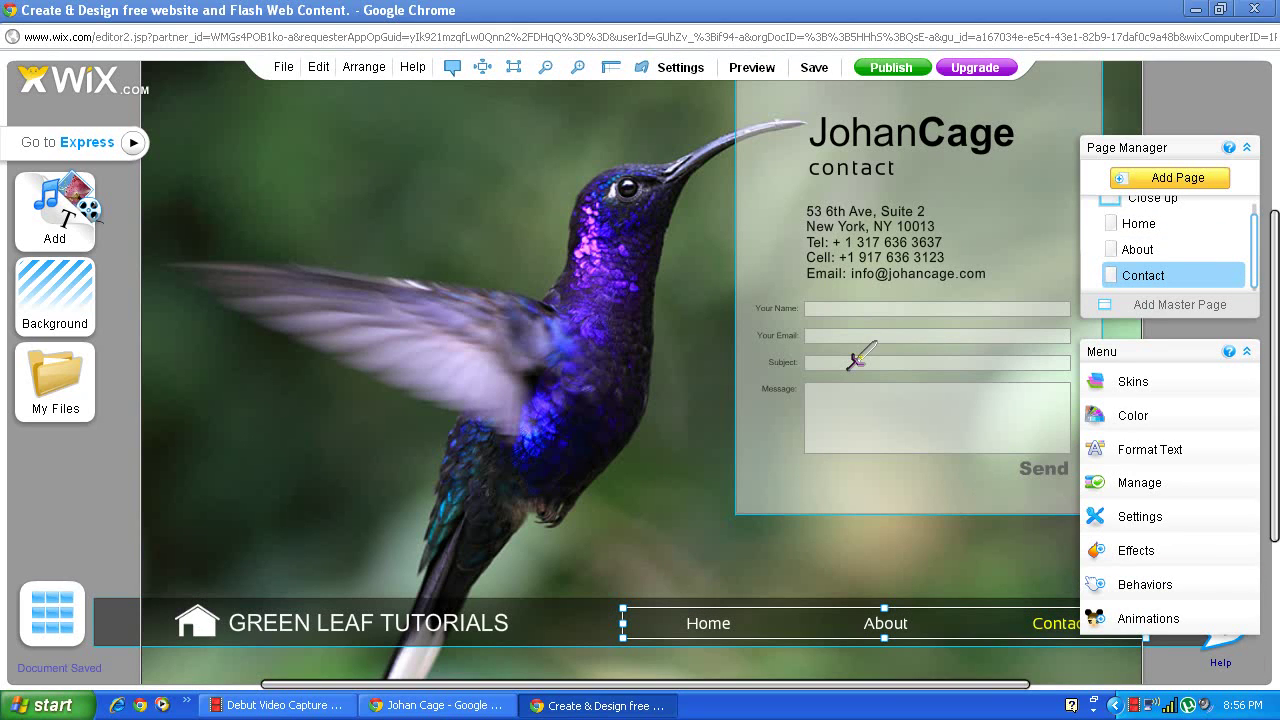
pyautogui.click(826, 246)
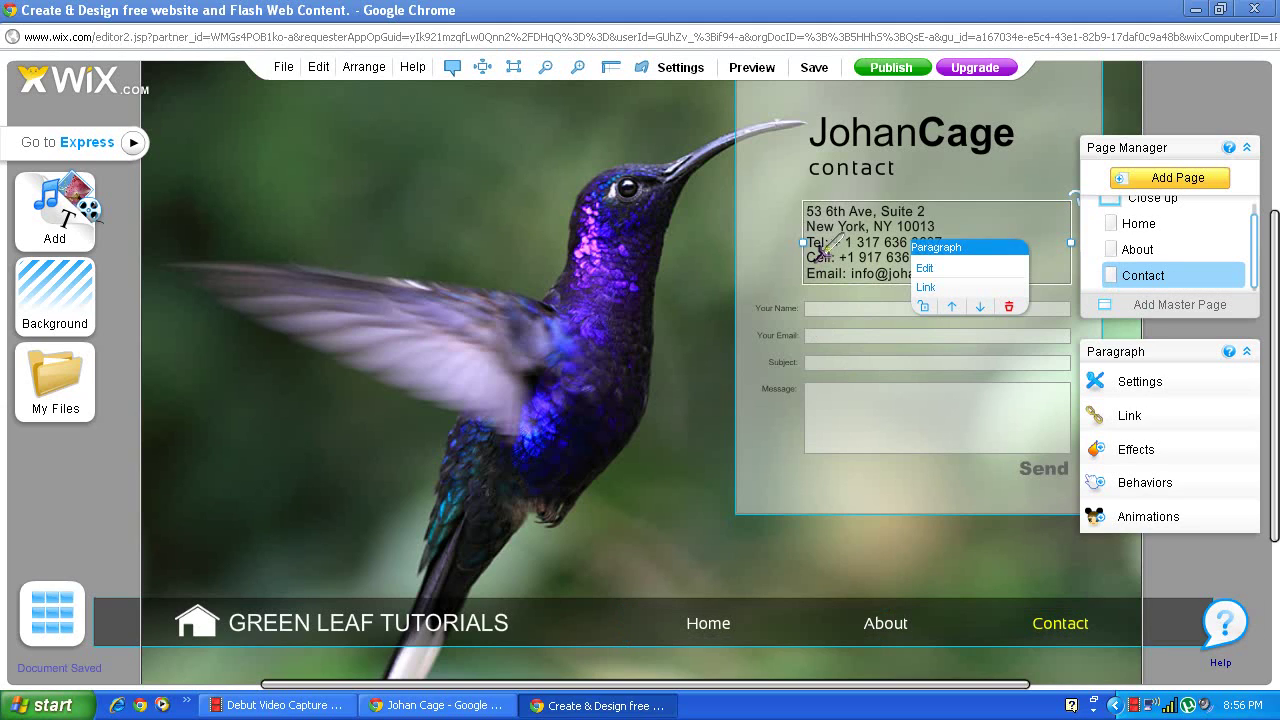
pyautogui.click(927, 269)
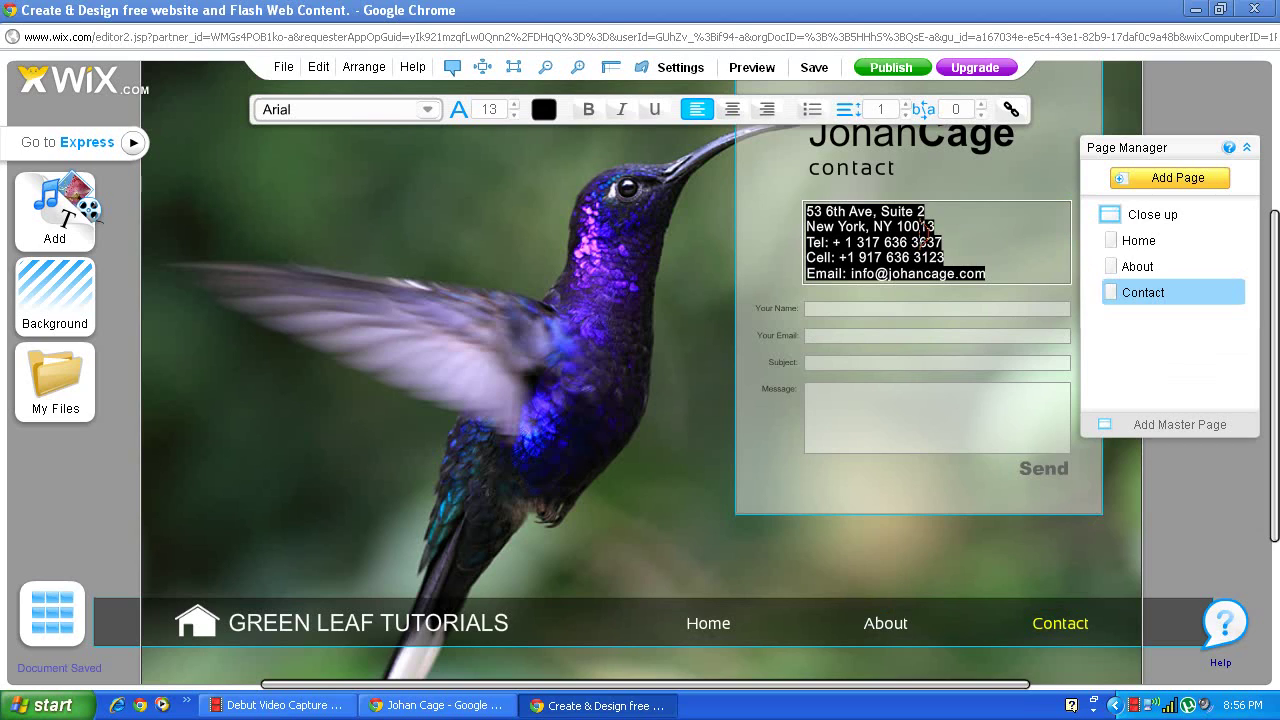
# Type the new street and city address, followed by telephone and cell phone number lines.
pyautogui.write('RESET Drive,')
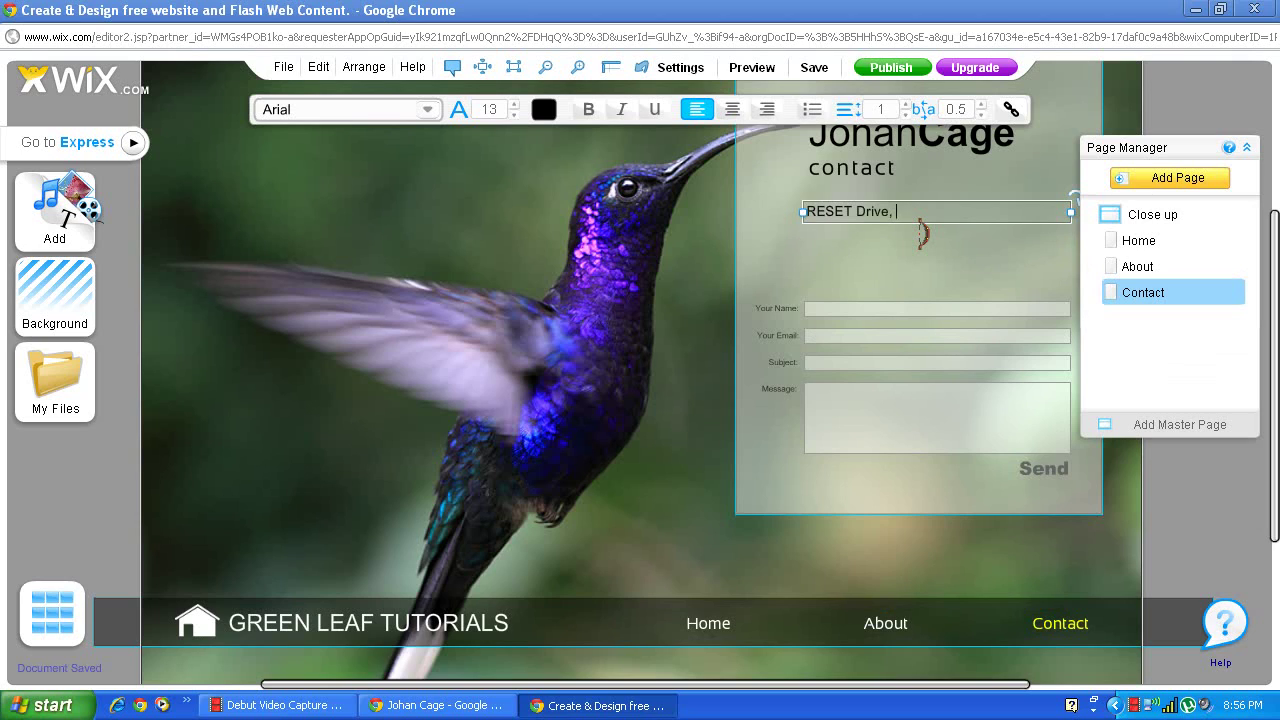
pyautogui.write('California, ')
pyautogui.write('Chicage')
pyautogui.press('BackSpace')
pyautogui.write('o,')
pyautogui.press('Return')
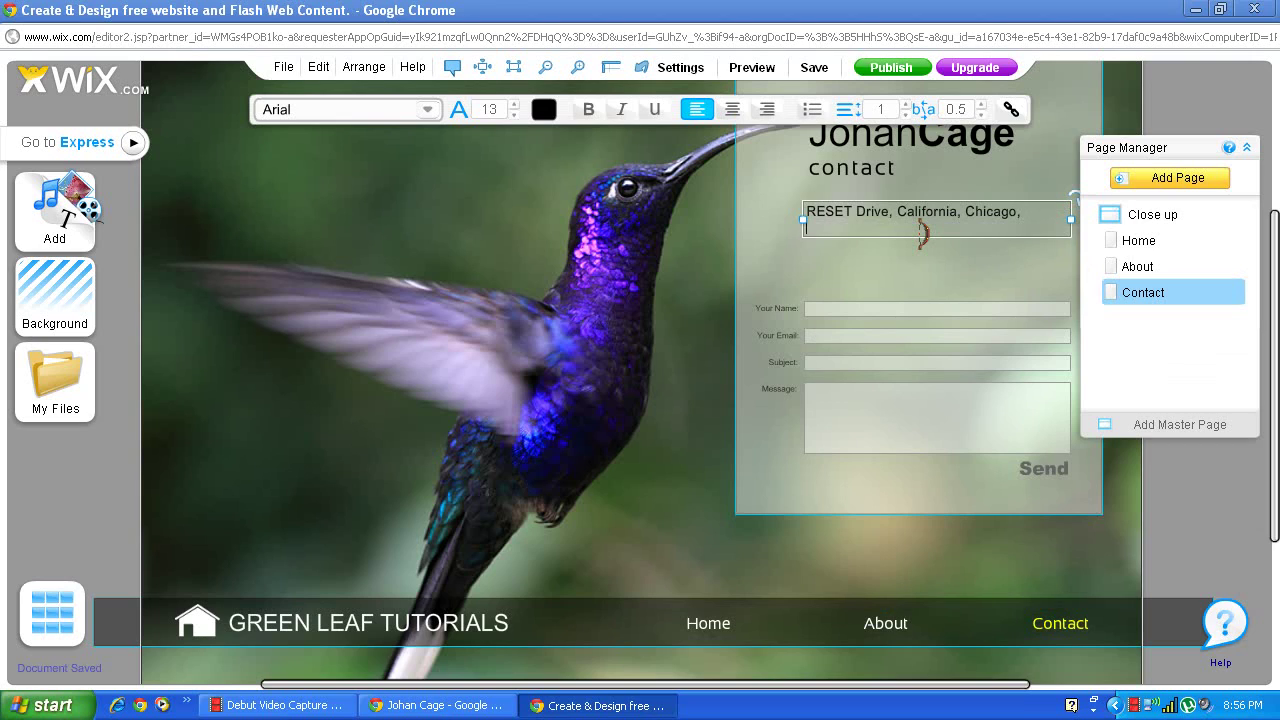
pyautogui.write('telephone:')
pyautogui.write(' 911')
pyautogui.press('Return')
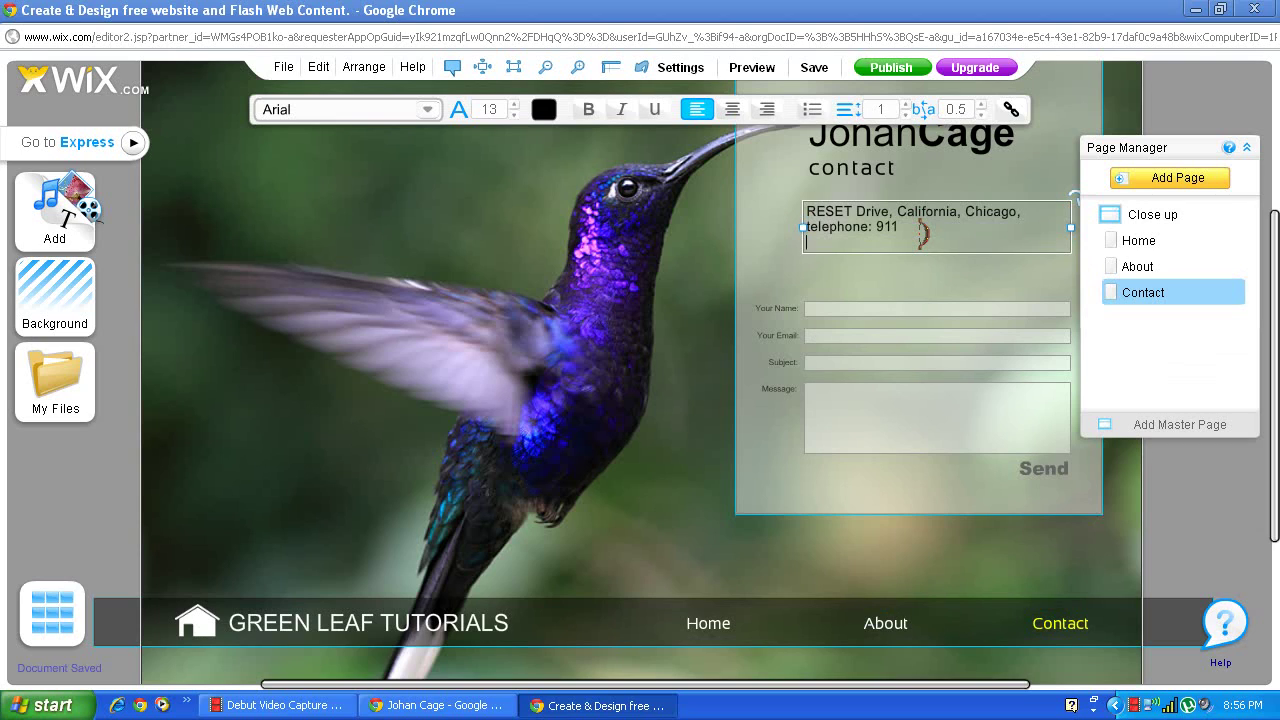
pyautogui.write('cell phone:')
pyautogui.write(' 9')
pyautogui.write('11')
pyautogui.press('Return')
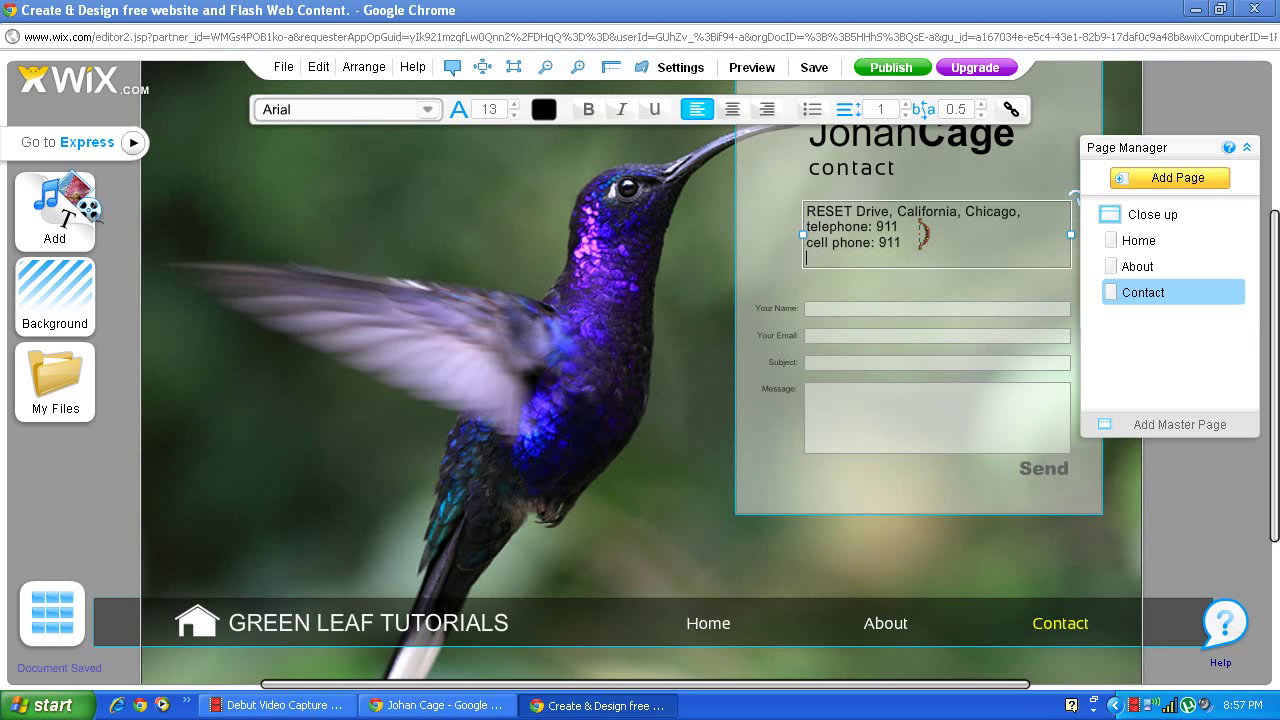
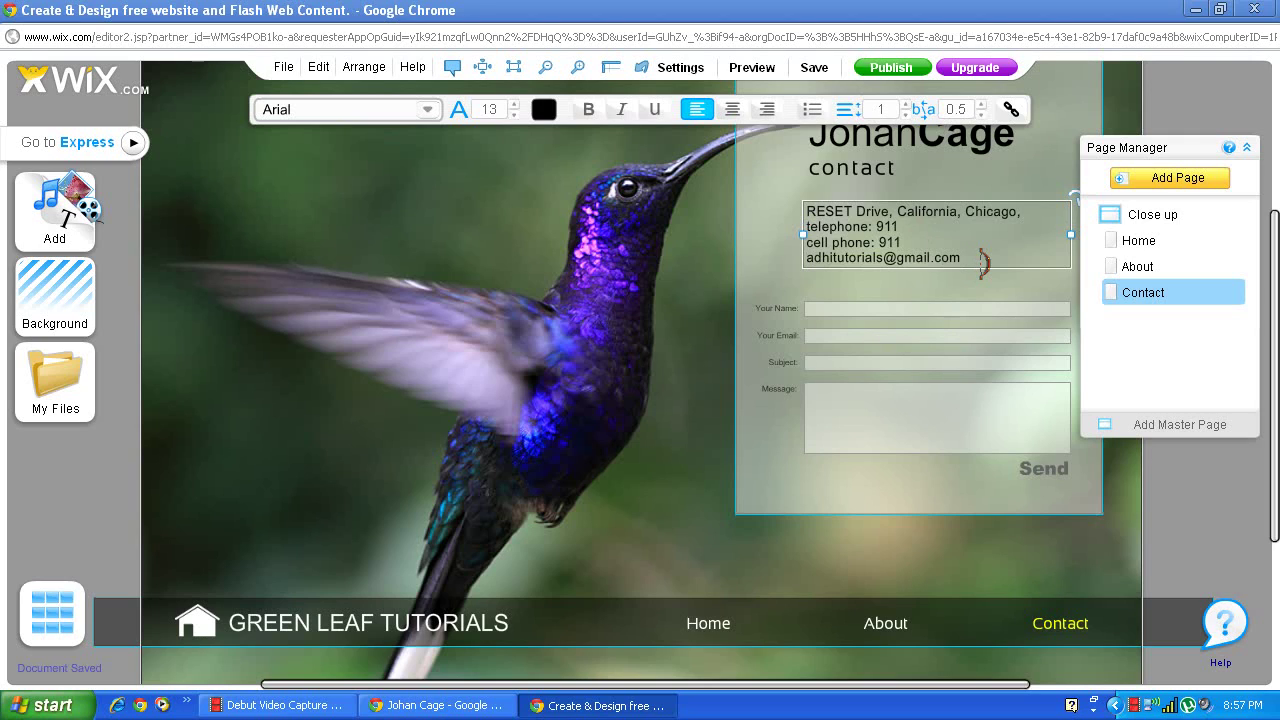
# Add the contact e-mail address and the YouTube channel link on their own lines.
pyautogui.press('Return')
pyautogui.write('htpp')
pyautogui.press('BackSpace')
pyautogui.press('BackSpace')
pyautogui.write('t')
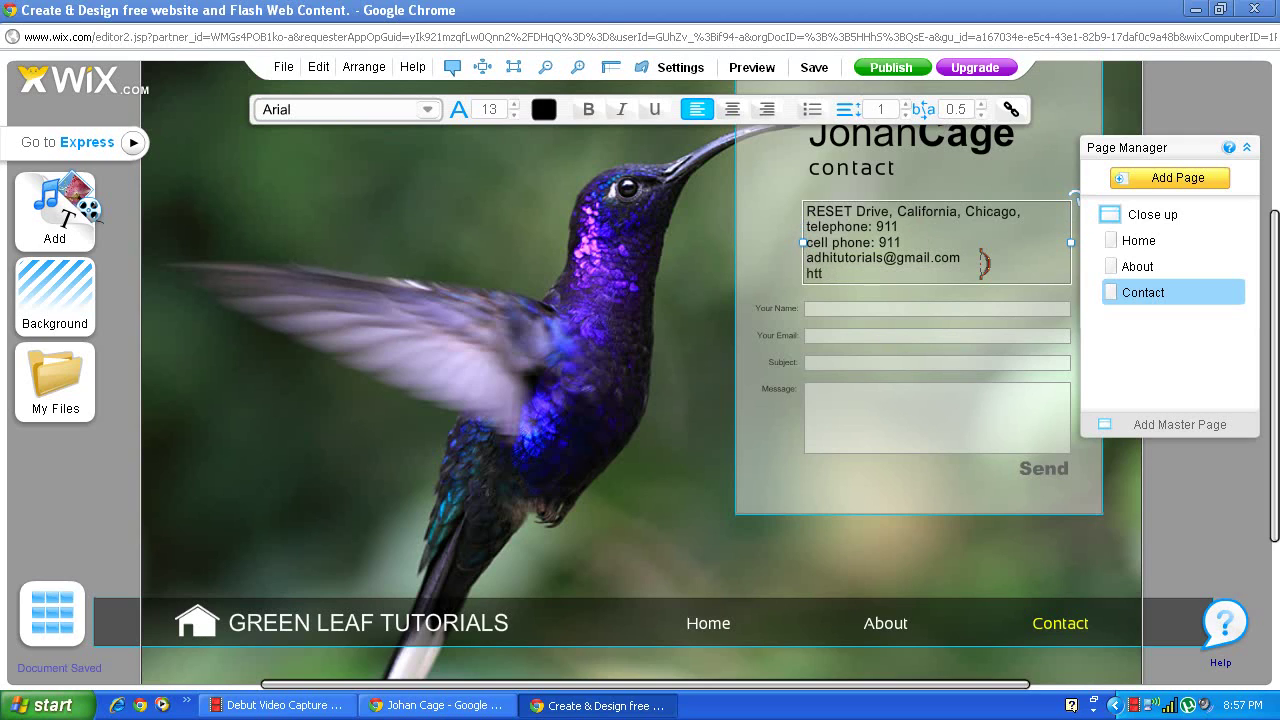
pyautogui.write('P')
pyautogui.press('BackSpace')
pyautogui.write('p')
pyautogui.write('://www.')
pyautogui.write('youtube.com/adhitutorials')
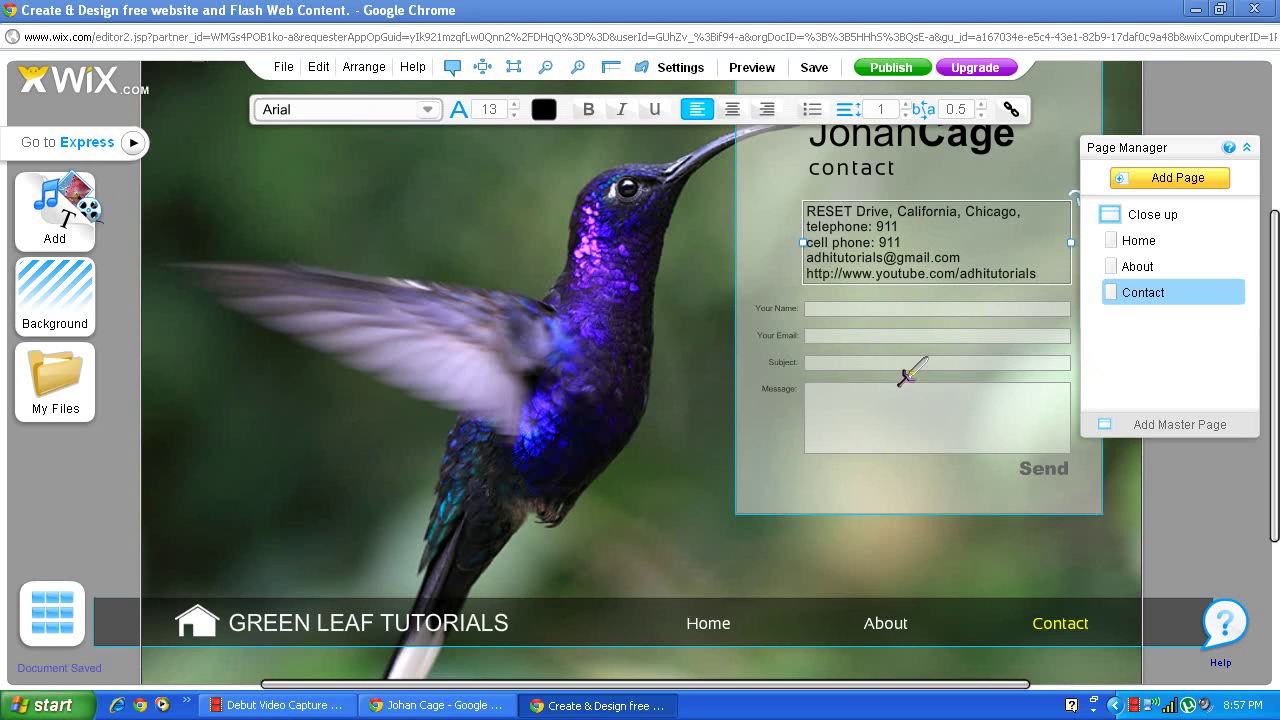
# Lower the contact form slightly, and try then remove a Real frame on the hummingbird photo.
pyautogui.click(900, 384)
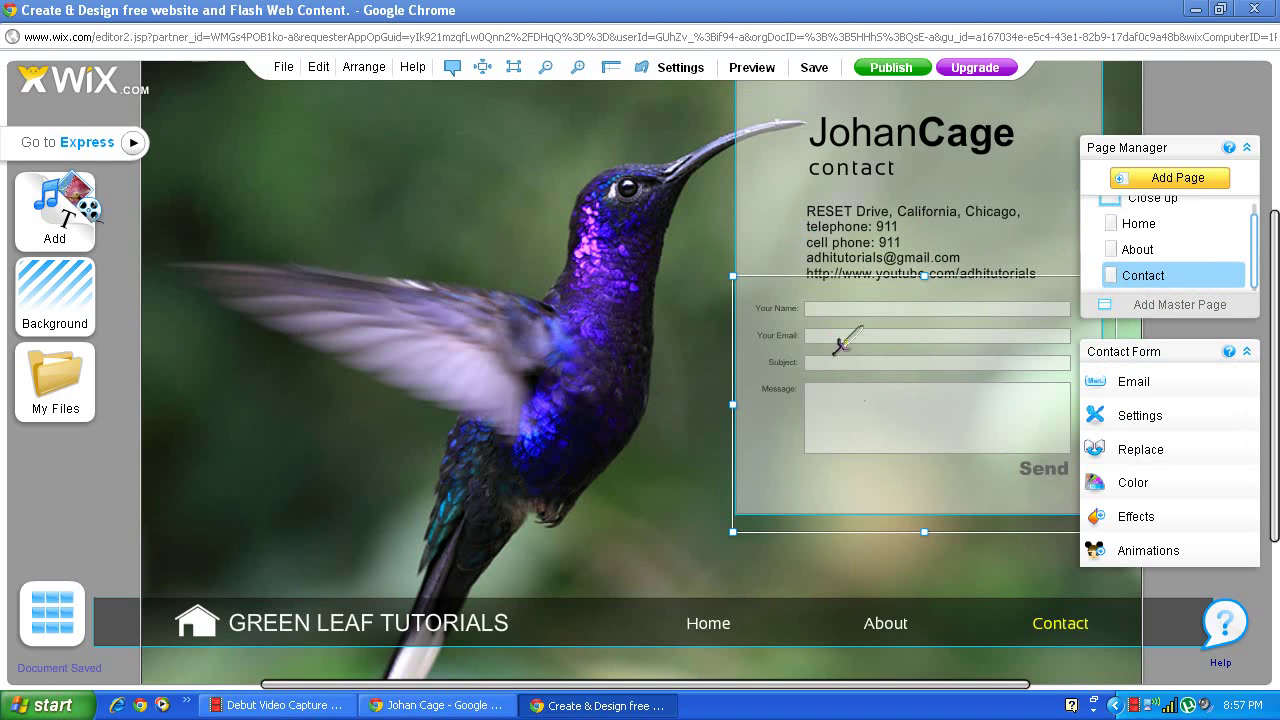
pyautogui.moveTo(852, 386)
pyautogui.mouseDown()
pyautogui.moveTo(843, 410)
pyautogui.moveTo(866, 398)
pyautogui.mouseUp()
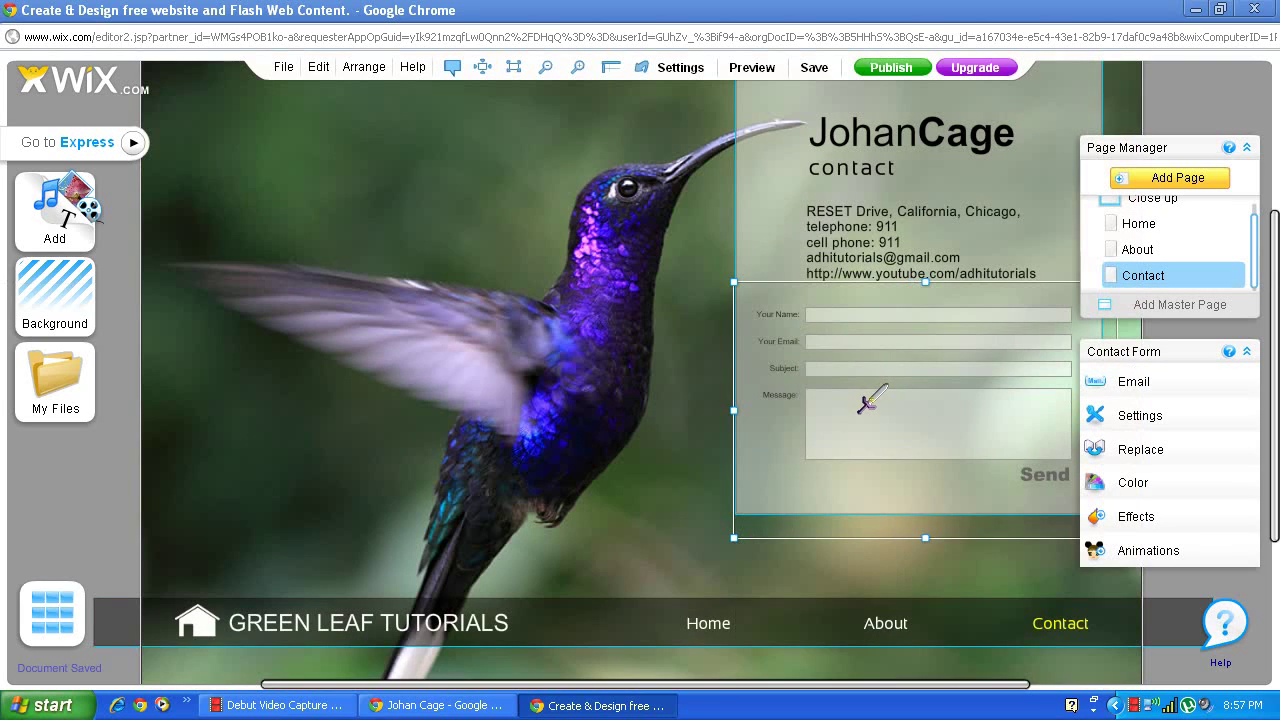
pyautogui.click(592, 242)
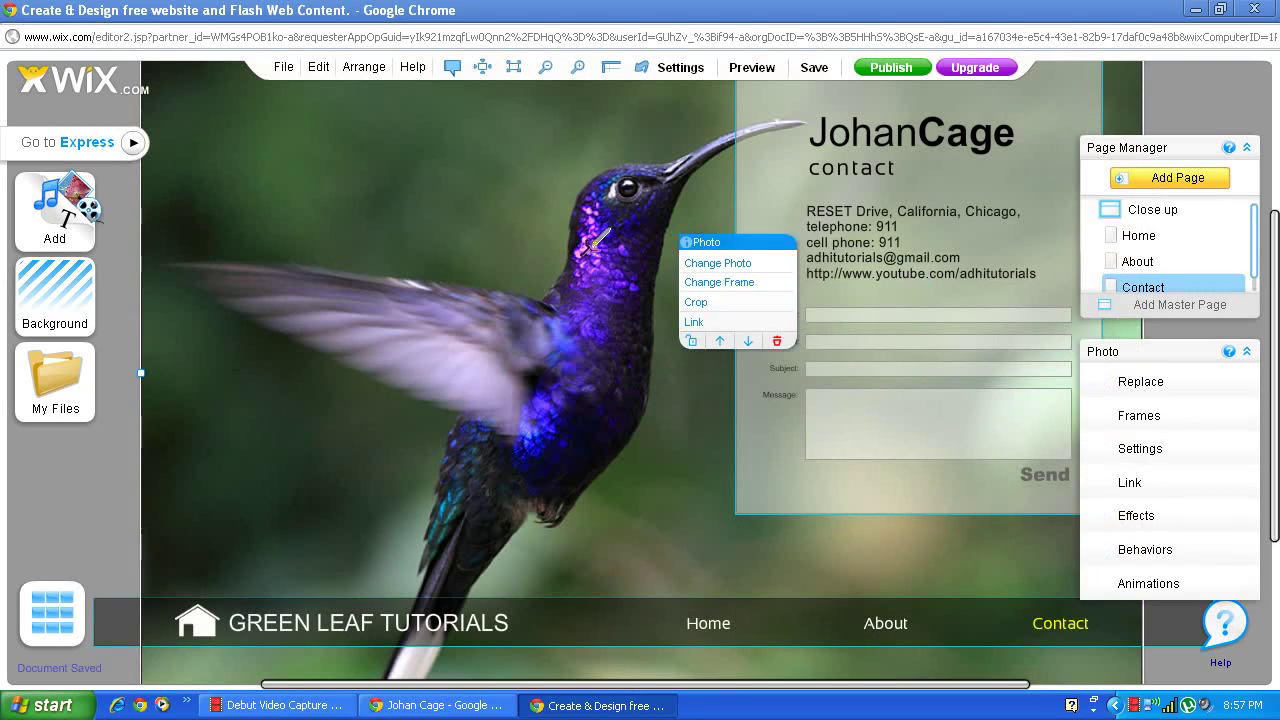
pyautogui.click(718, 283)
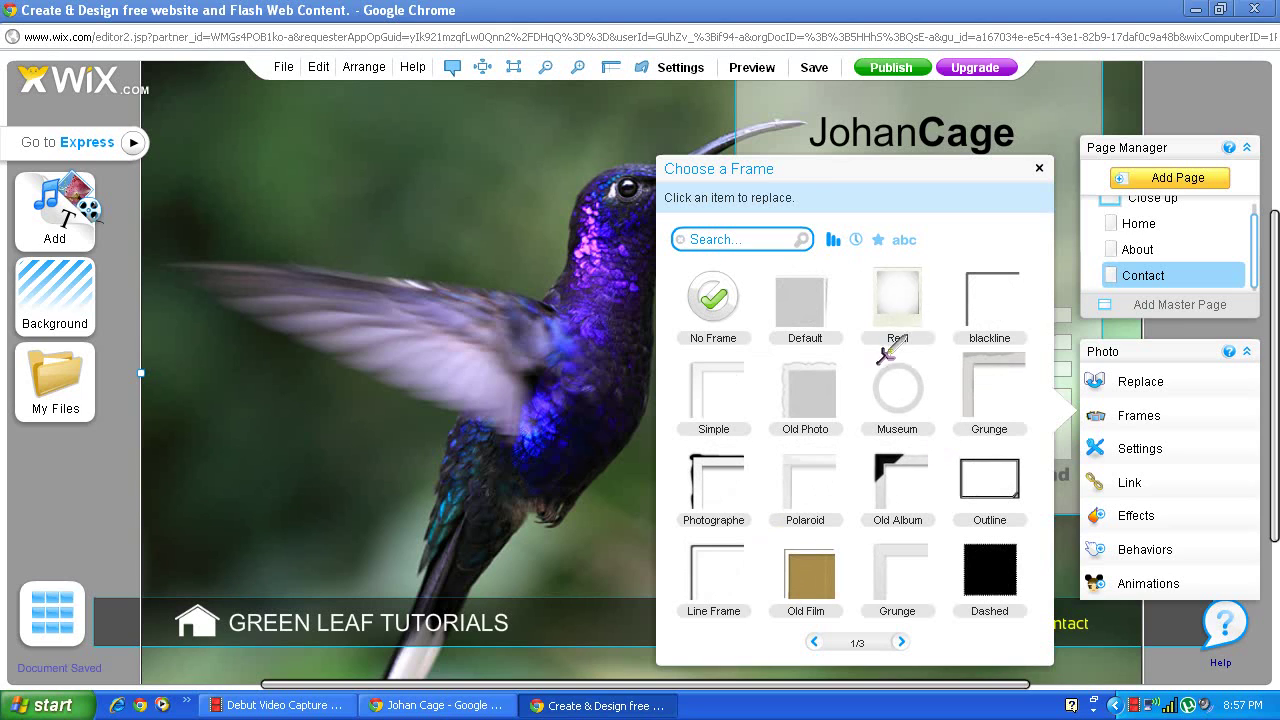
pyautogui.click(900, 310)
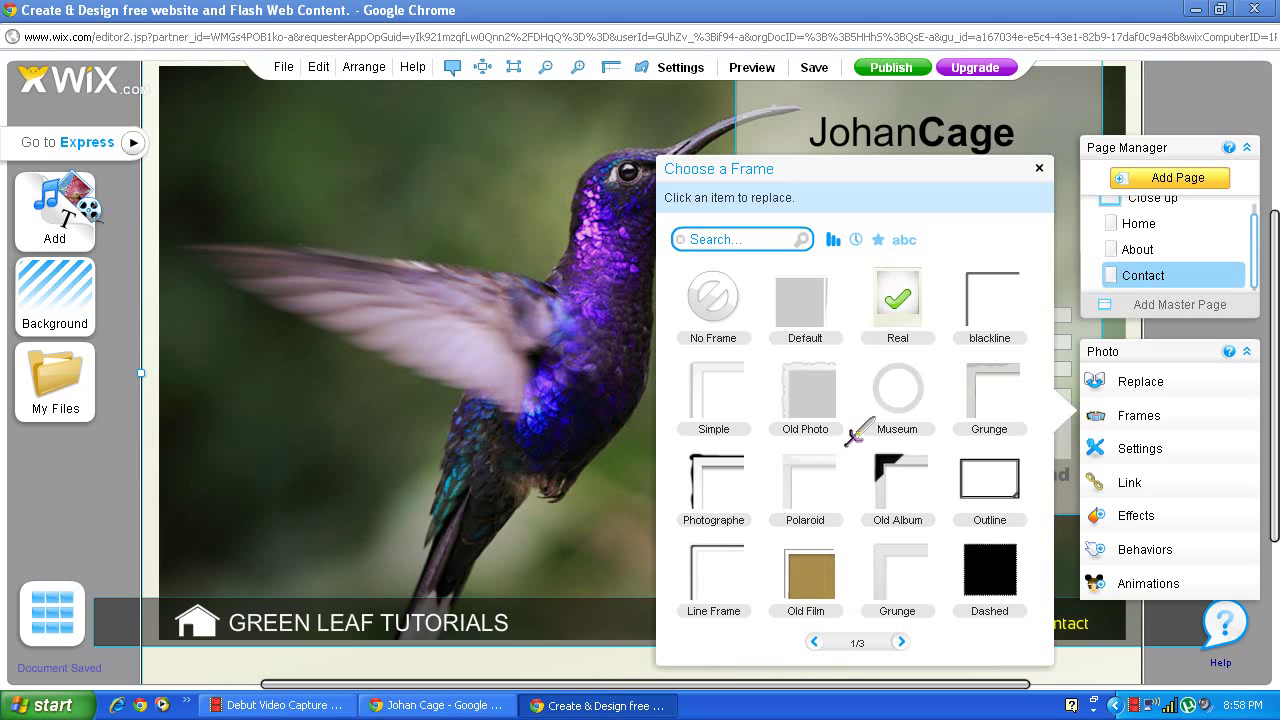
pyautogui.click(715, 312)
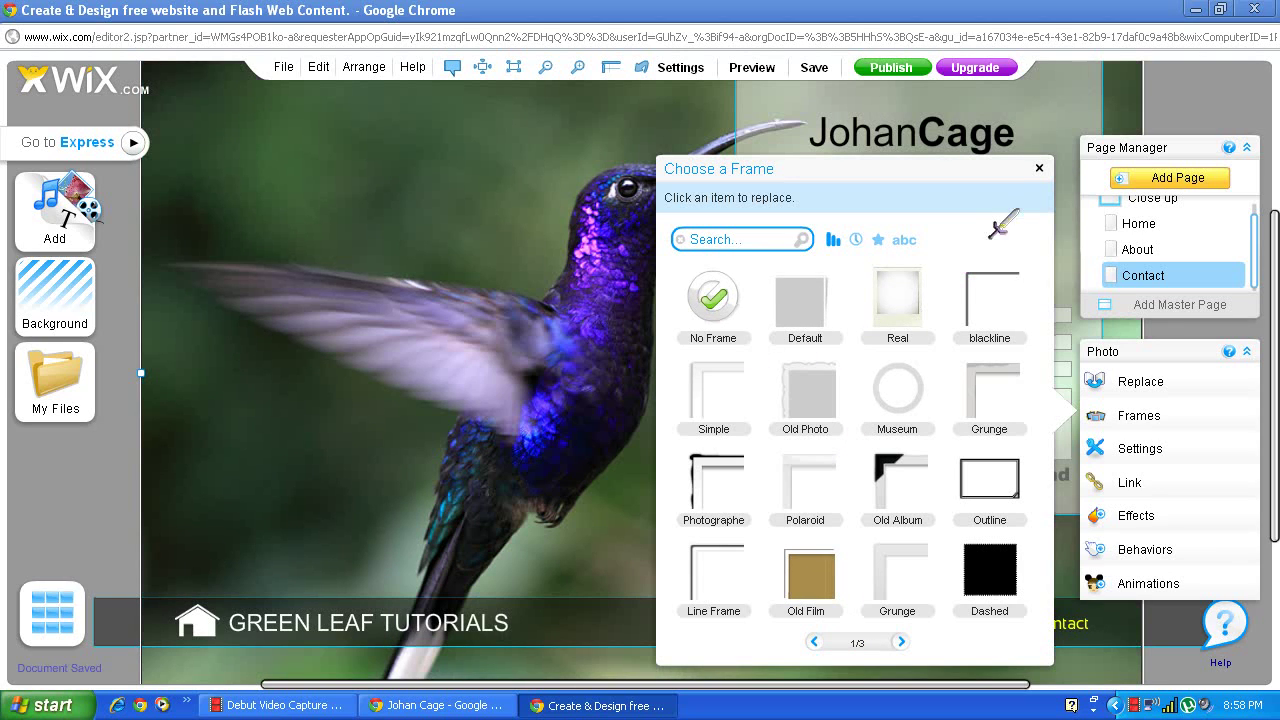
pyautogui.click(1039, 169)
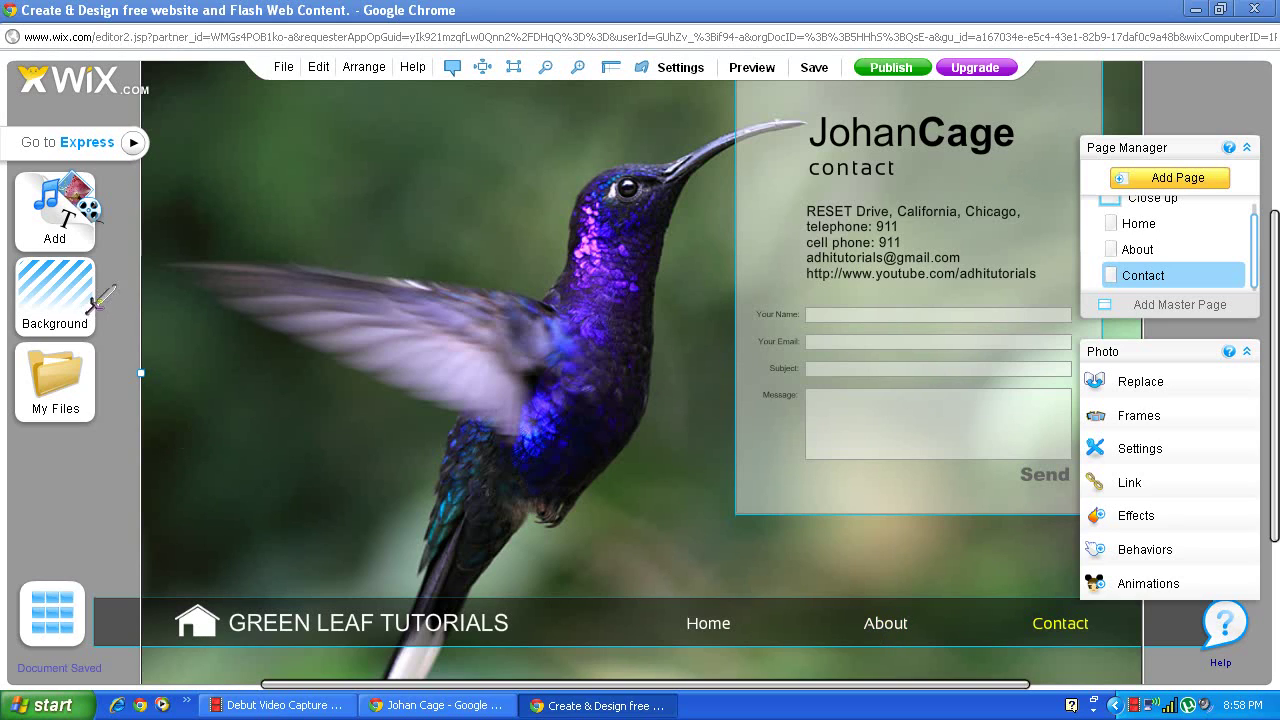
# Switch to the Home page and play, pause and set HD on the first video.
pyautogui.click(80, 298)
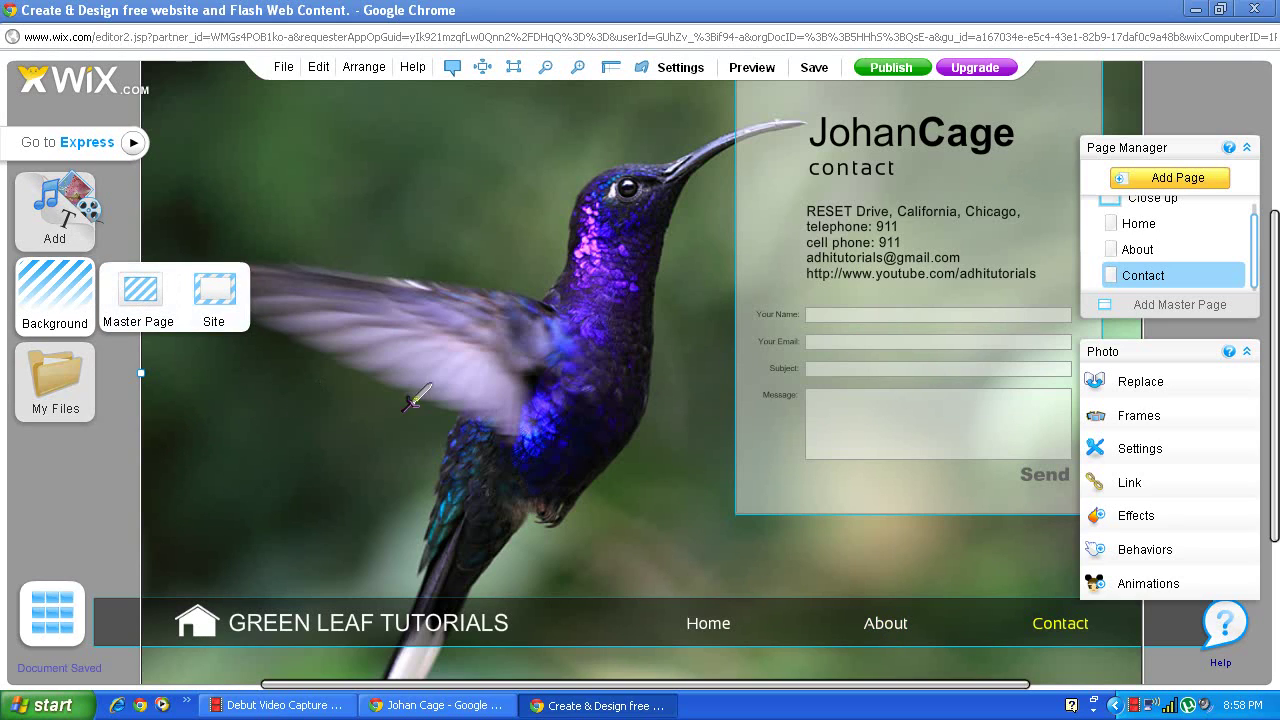
pyautogui.click(720, 630)
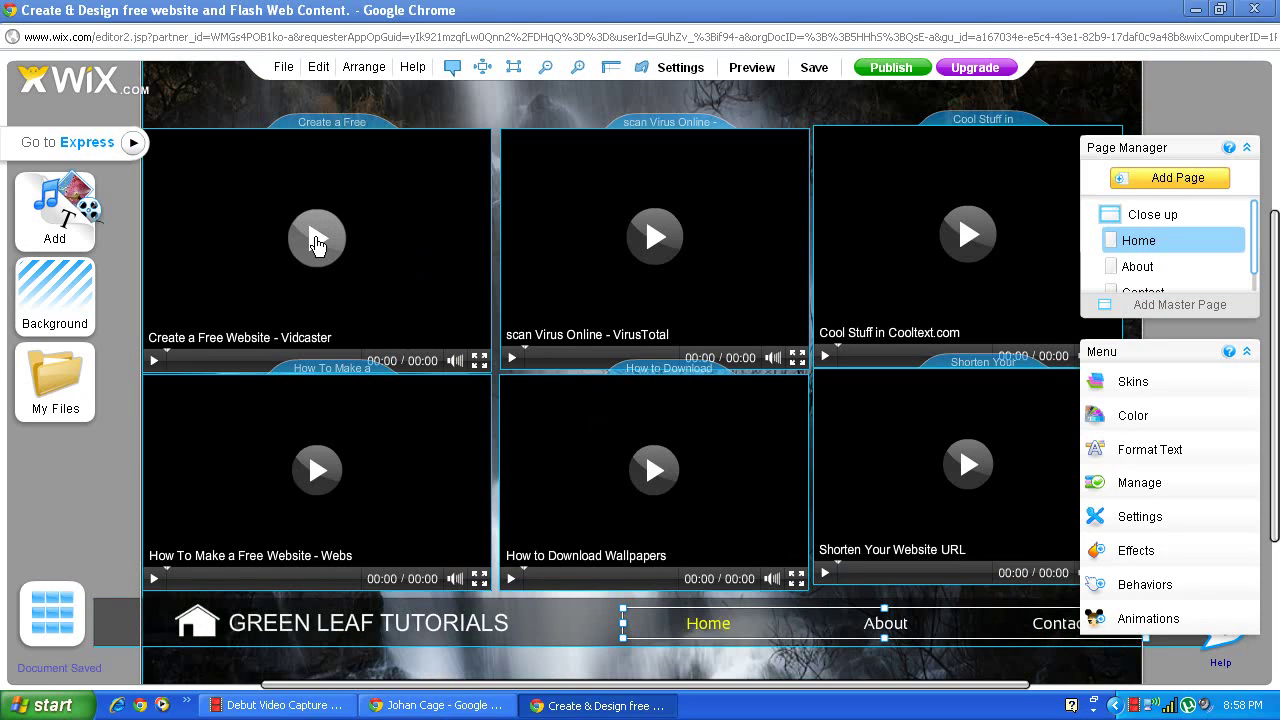
pyautogui.click(316, 244)
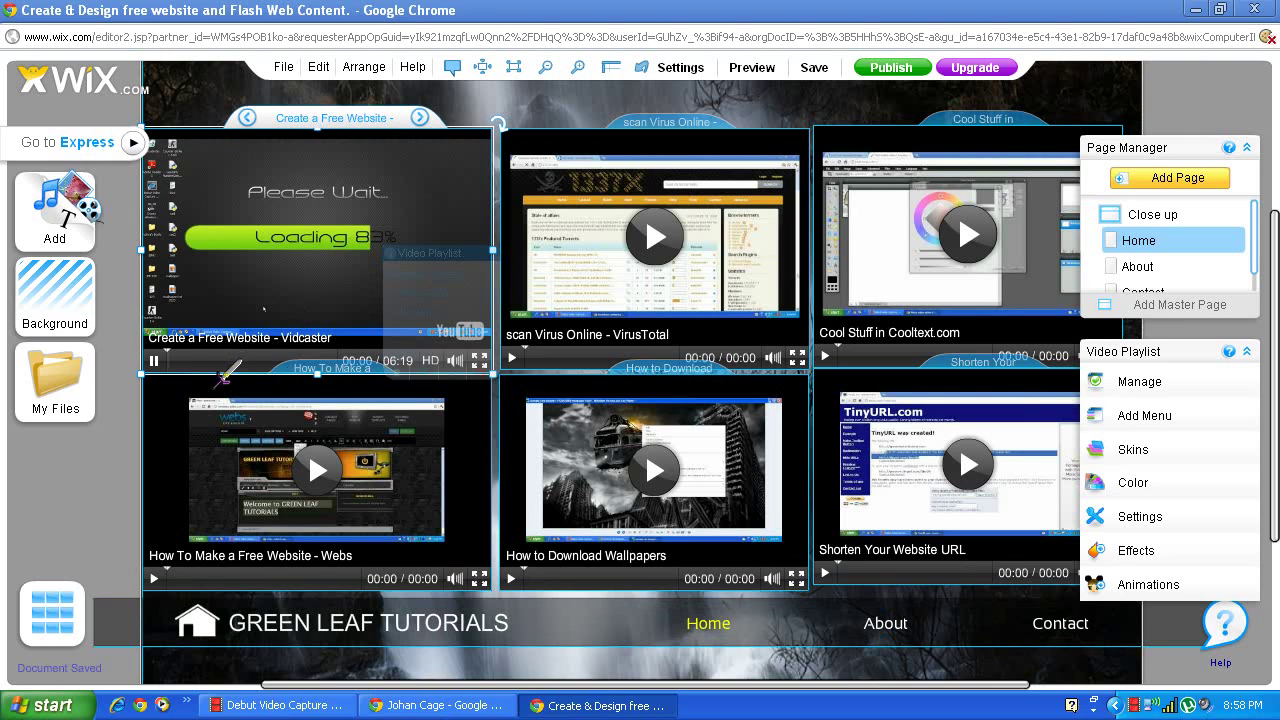
pyautogui.moveTo(455, 360)
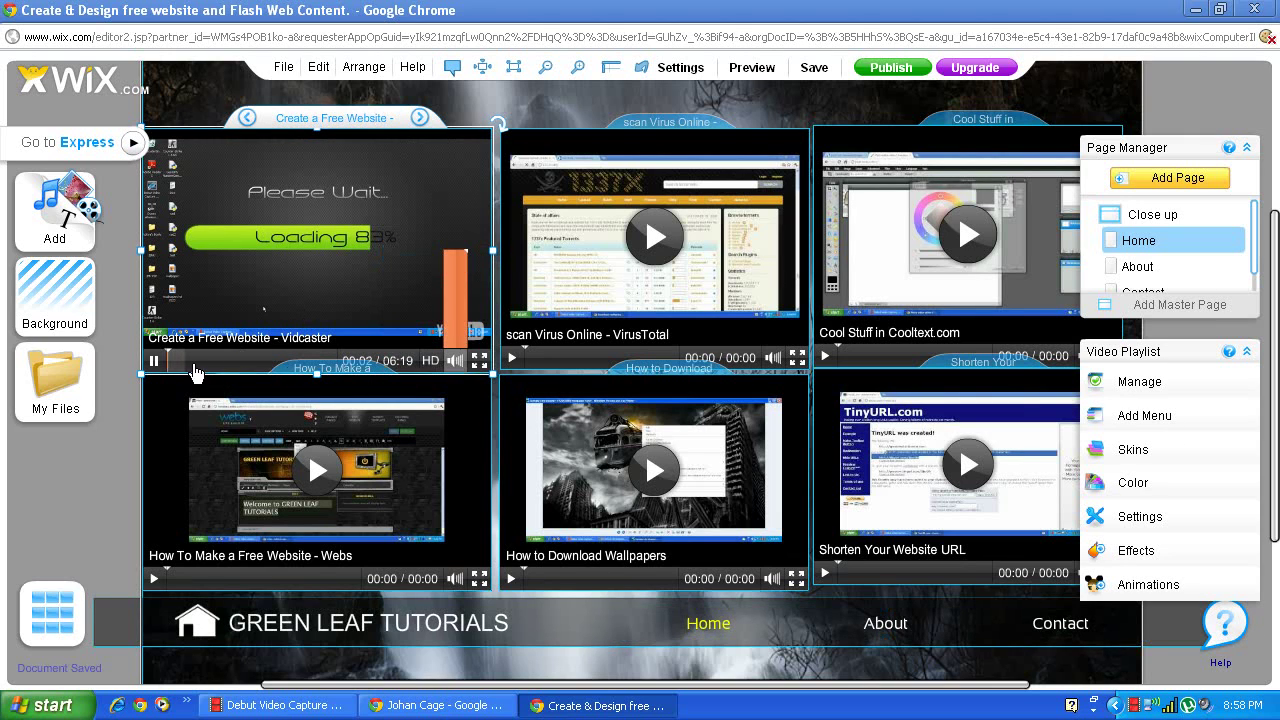
pyautogui.click(153, 362)
pyautogui.click(430, 361)
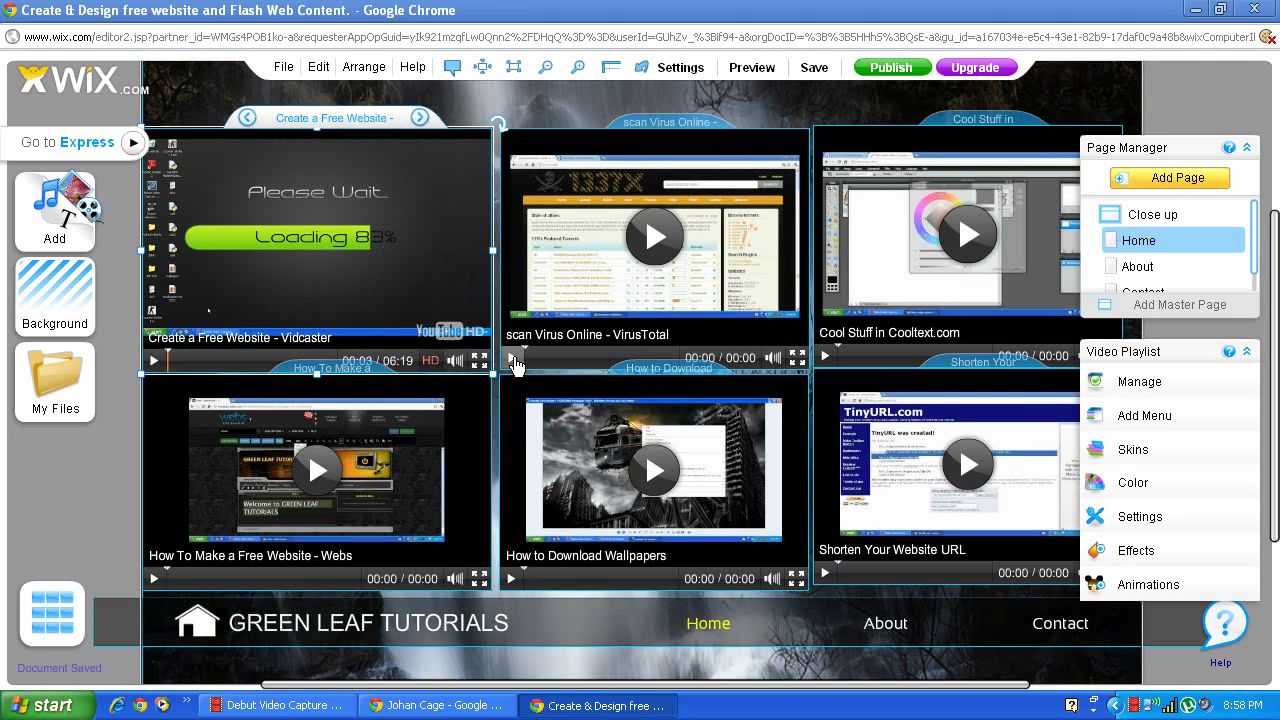
# Try the other grid videos, then replay and mute the first video.
pyautogui.click(513, 361)
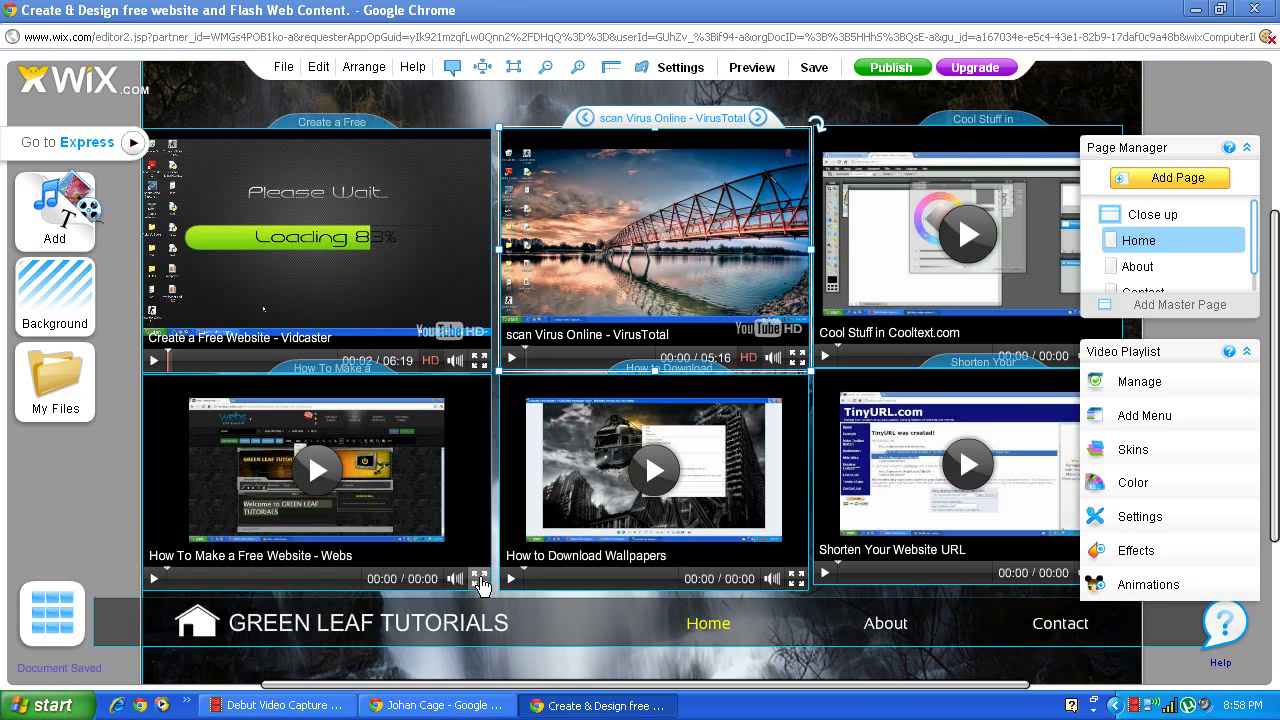
pyautogui.click(481, 585)
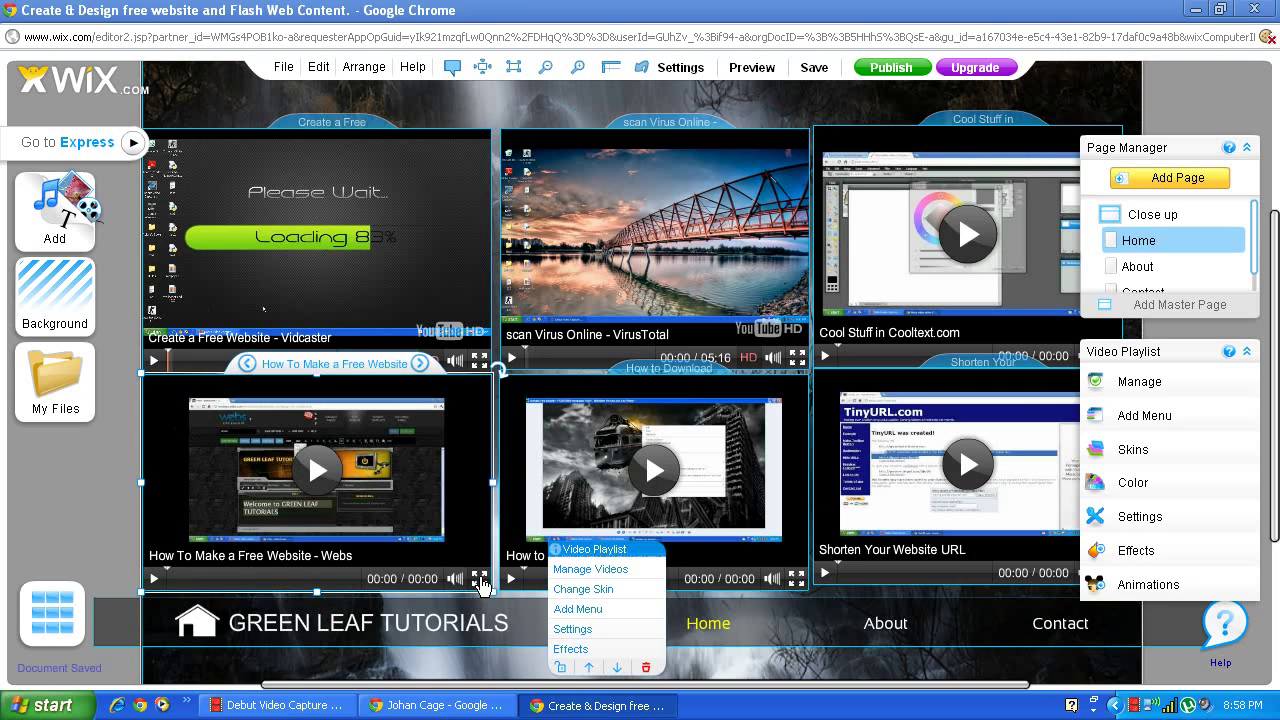
pyautogui.click(475, 370)
pyautogui.moveTo(317, 470)
pyautogui.moveTo(265, 318)
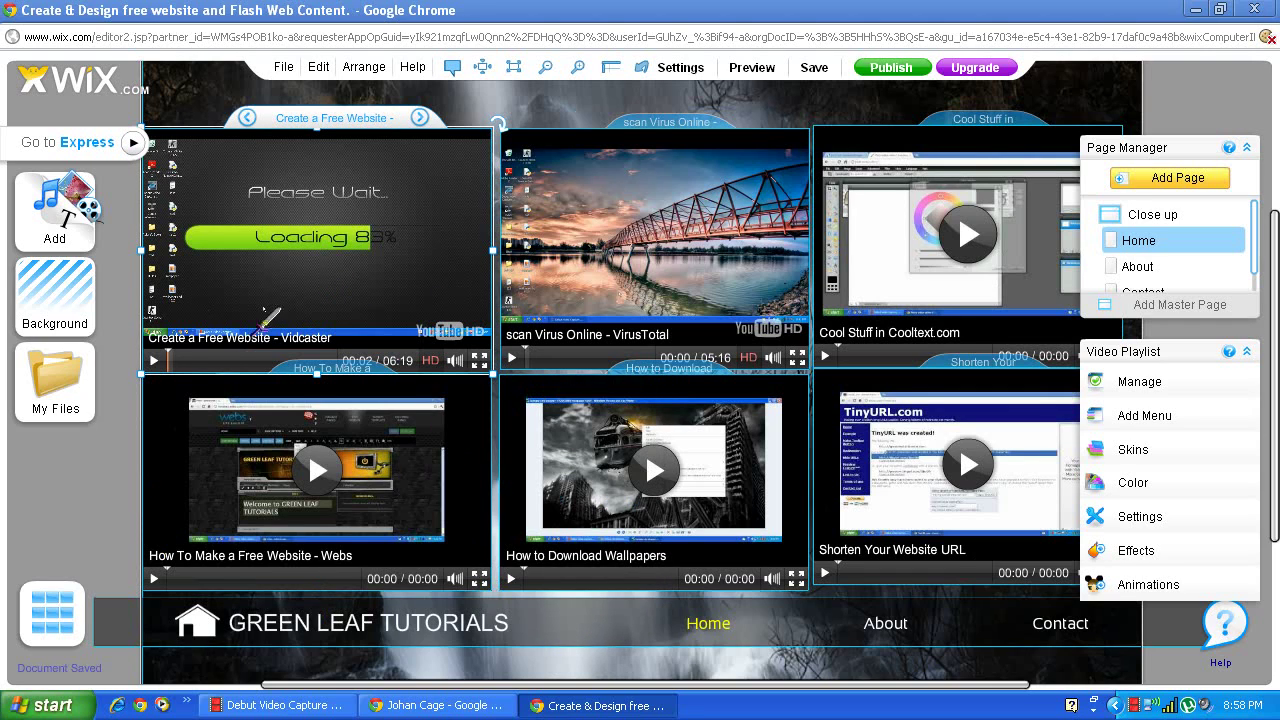
pyautogui.click(155, 362)
pyautogui.click(454, 360)
# Start publishing the GREEN LEAF TUTORIALS site from the top toolbar.
pyautogui.click(903, 70)
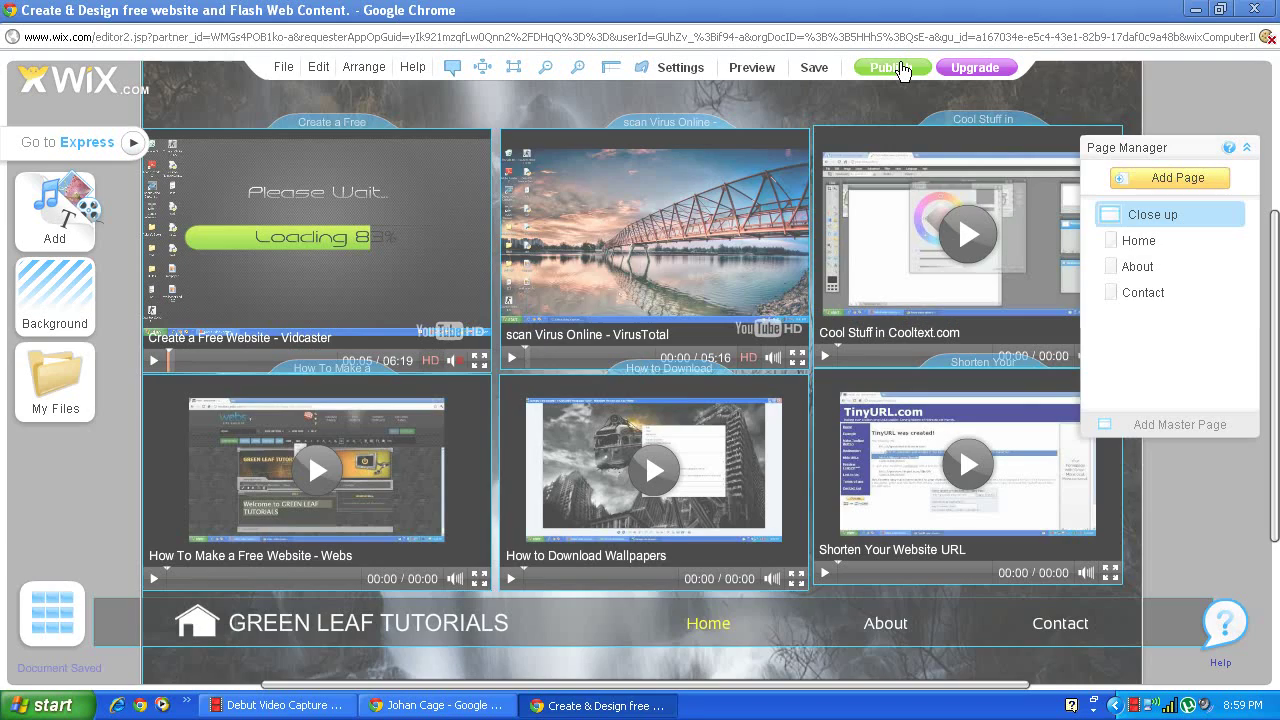